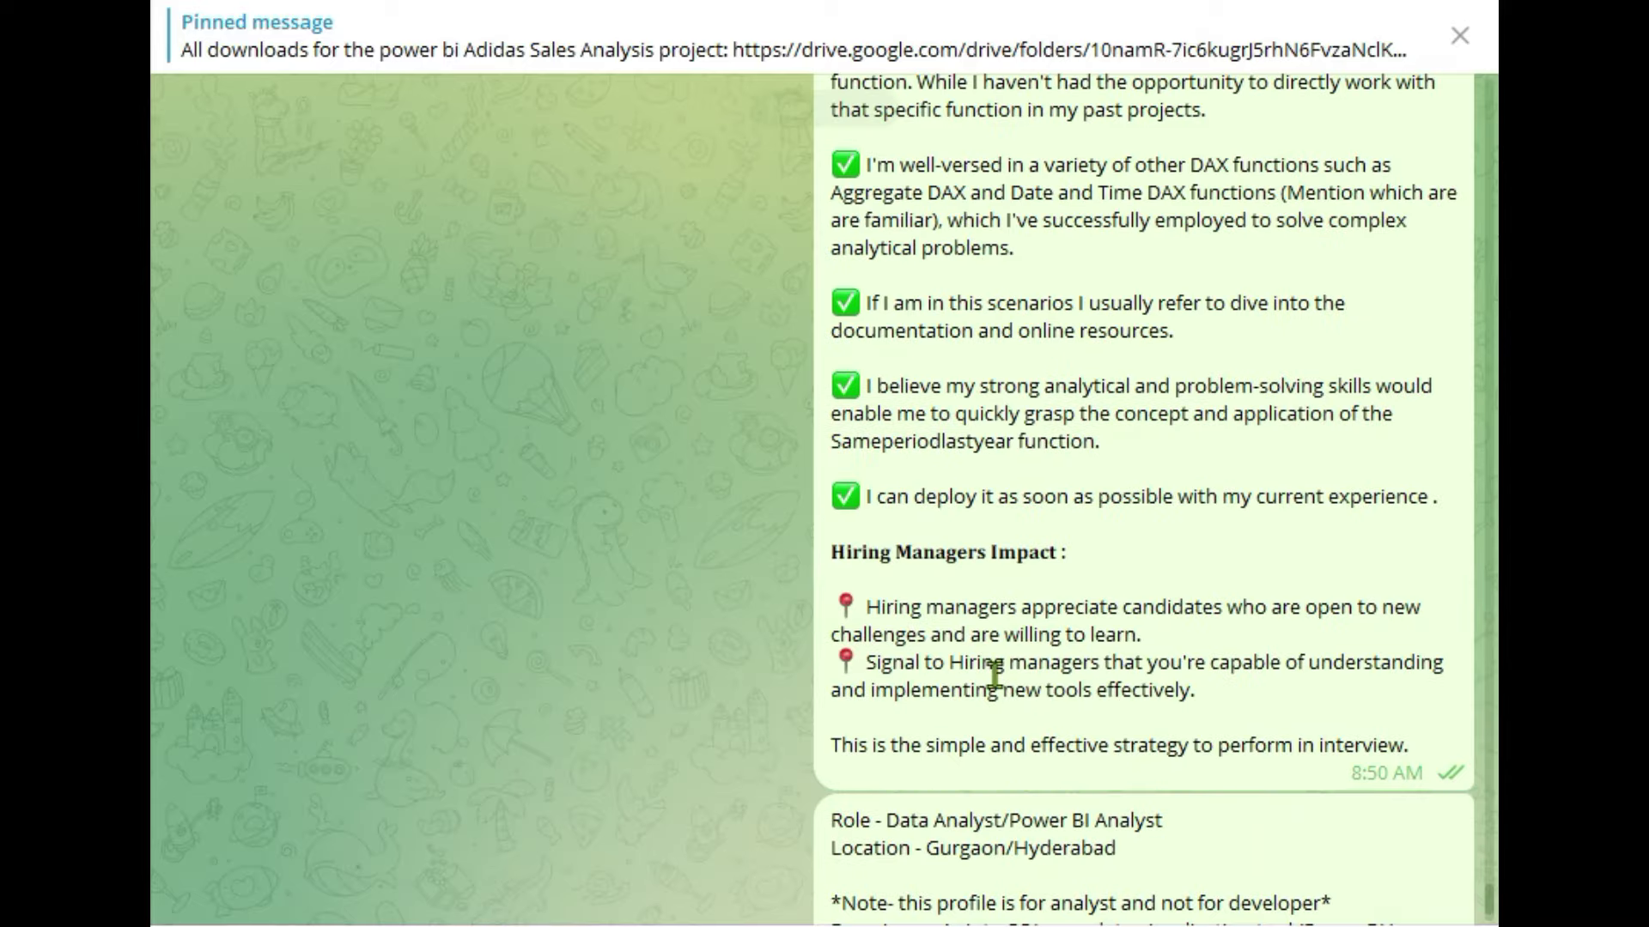
Step: Look back through the group chat's earlier job postings and Power BI tutorial messages
scroll(997, 678, "up", 15)
scroll(994, 678, "up", 15)
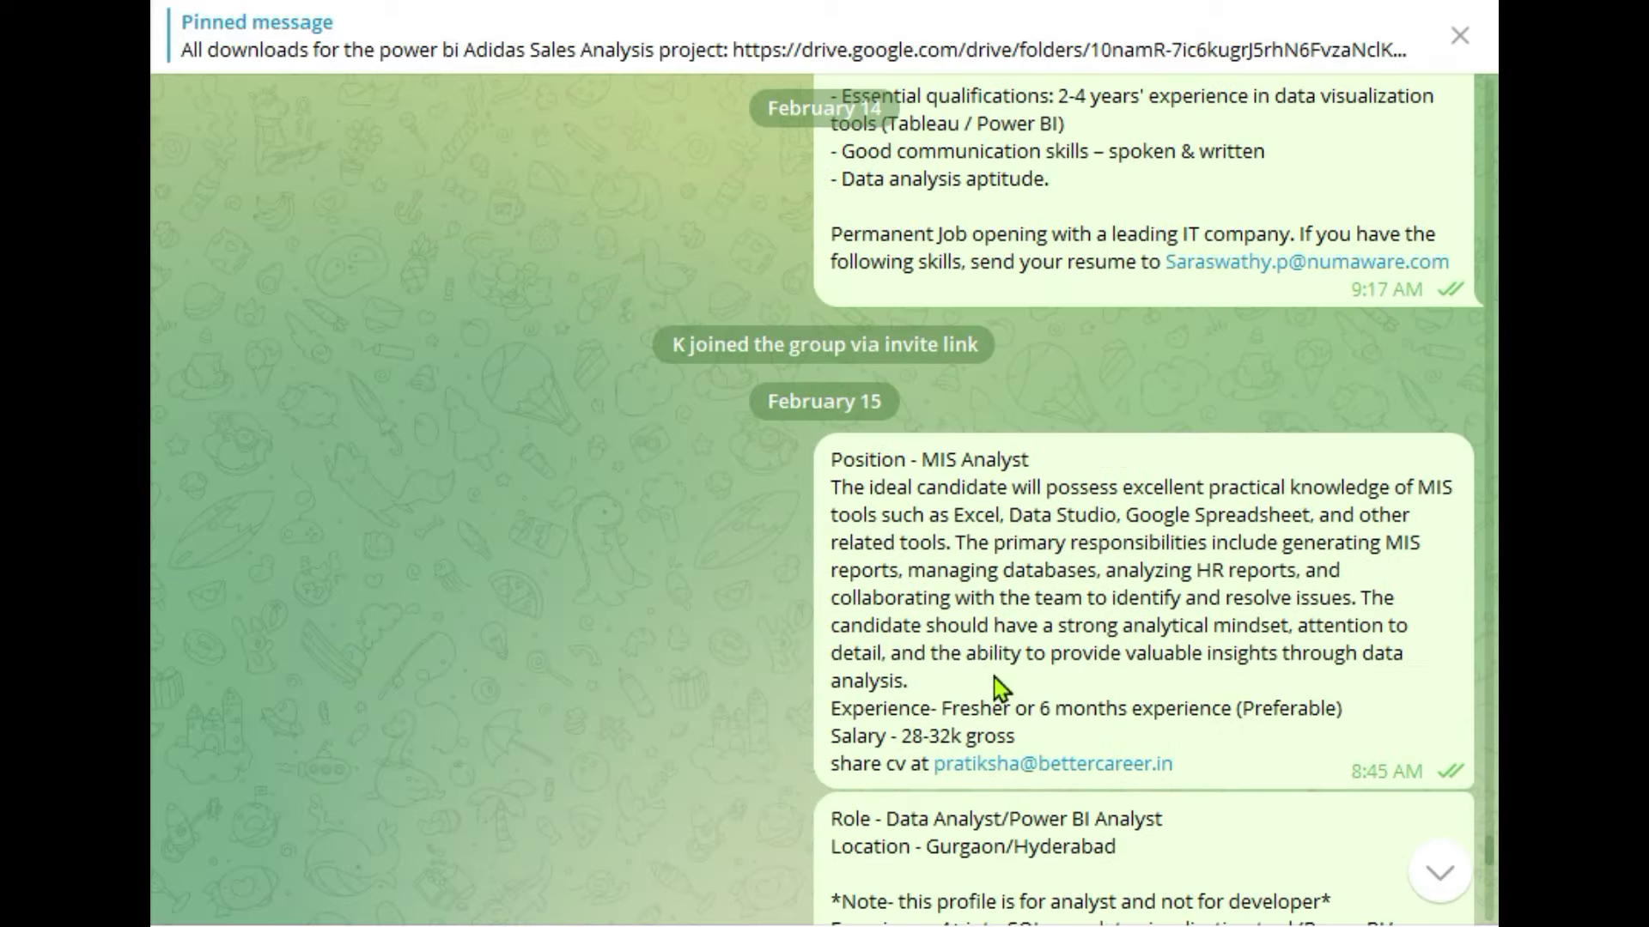
scroll(994, 676, "up", 15)
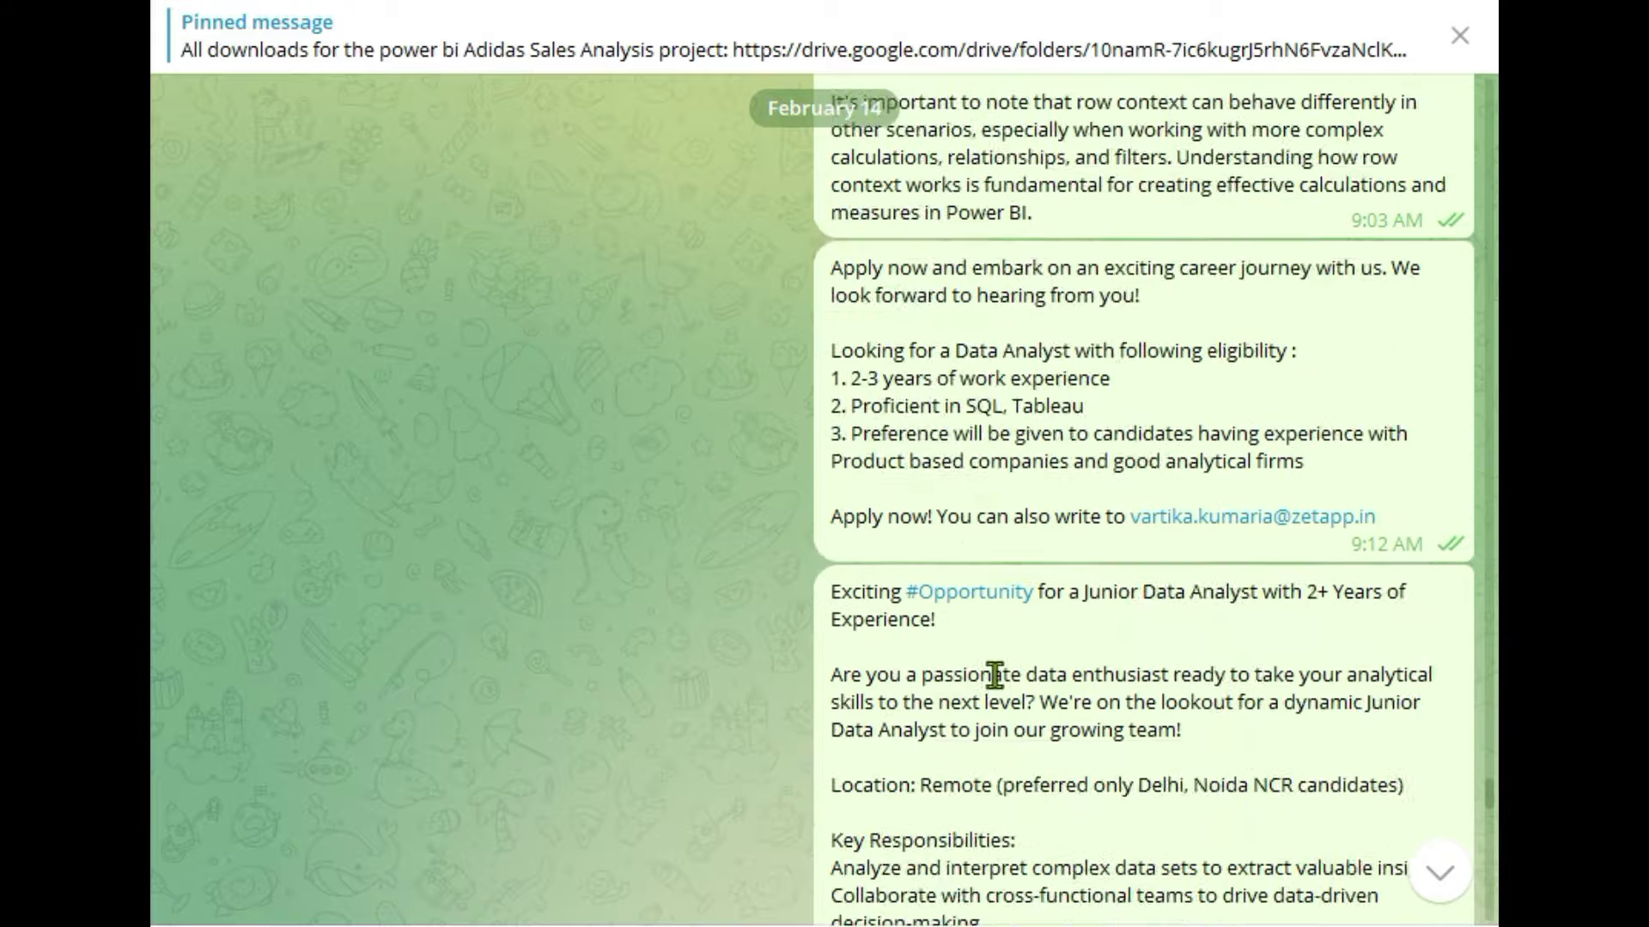
scroll(996, 687, "up", 15)
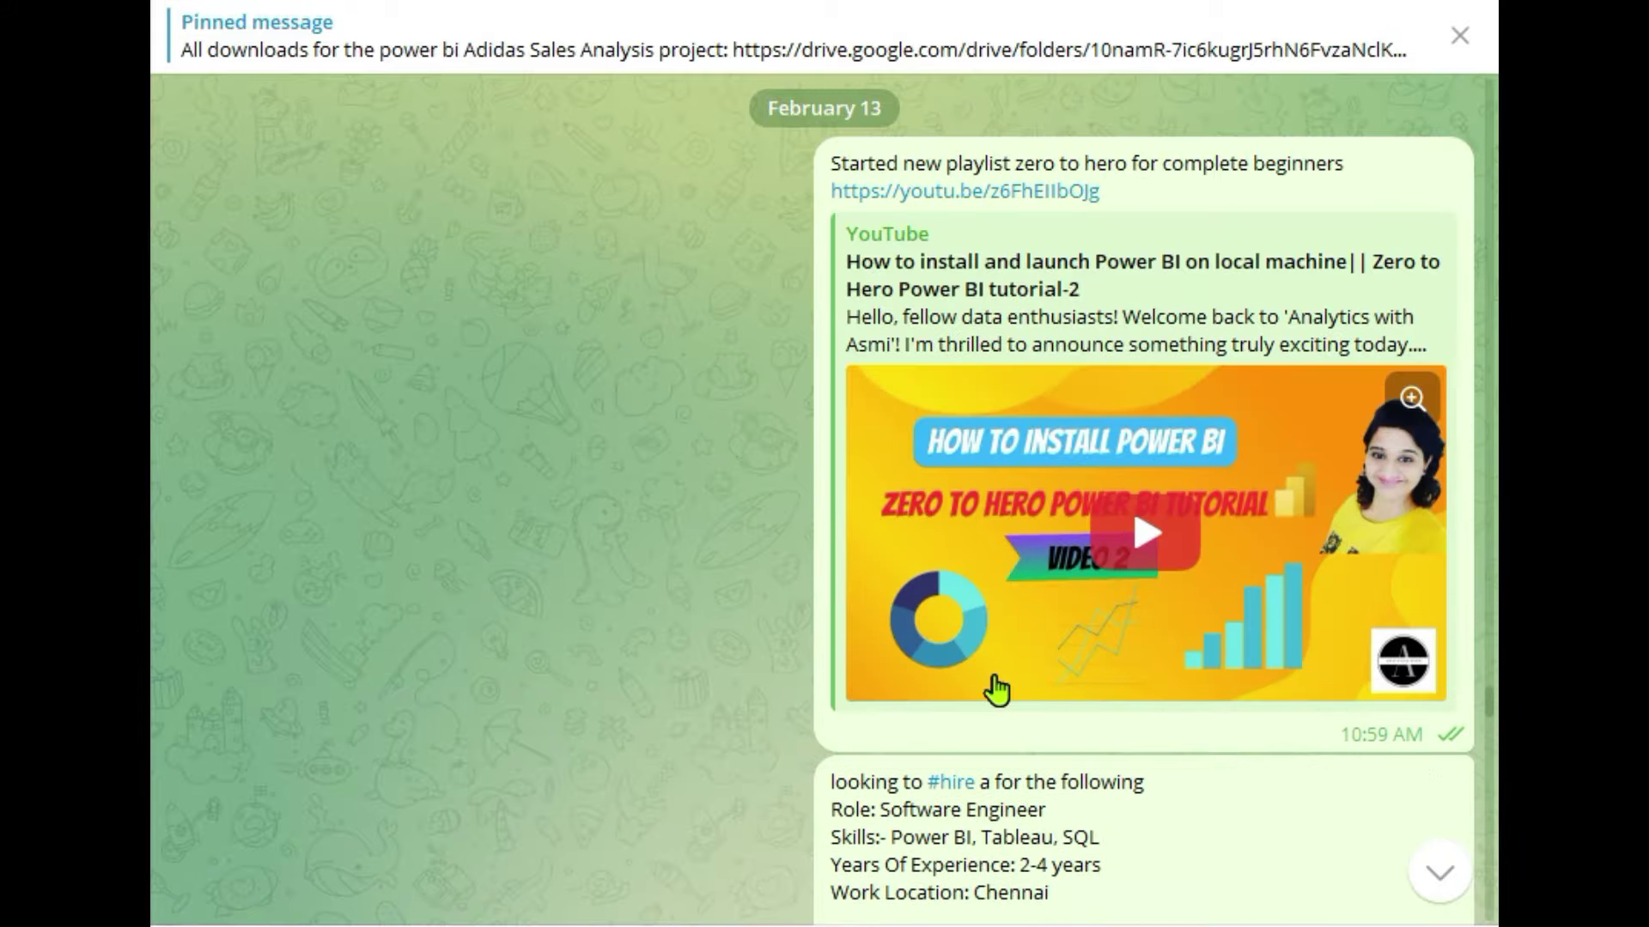
scroll(994, 686, "up", 6)
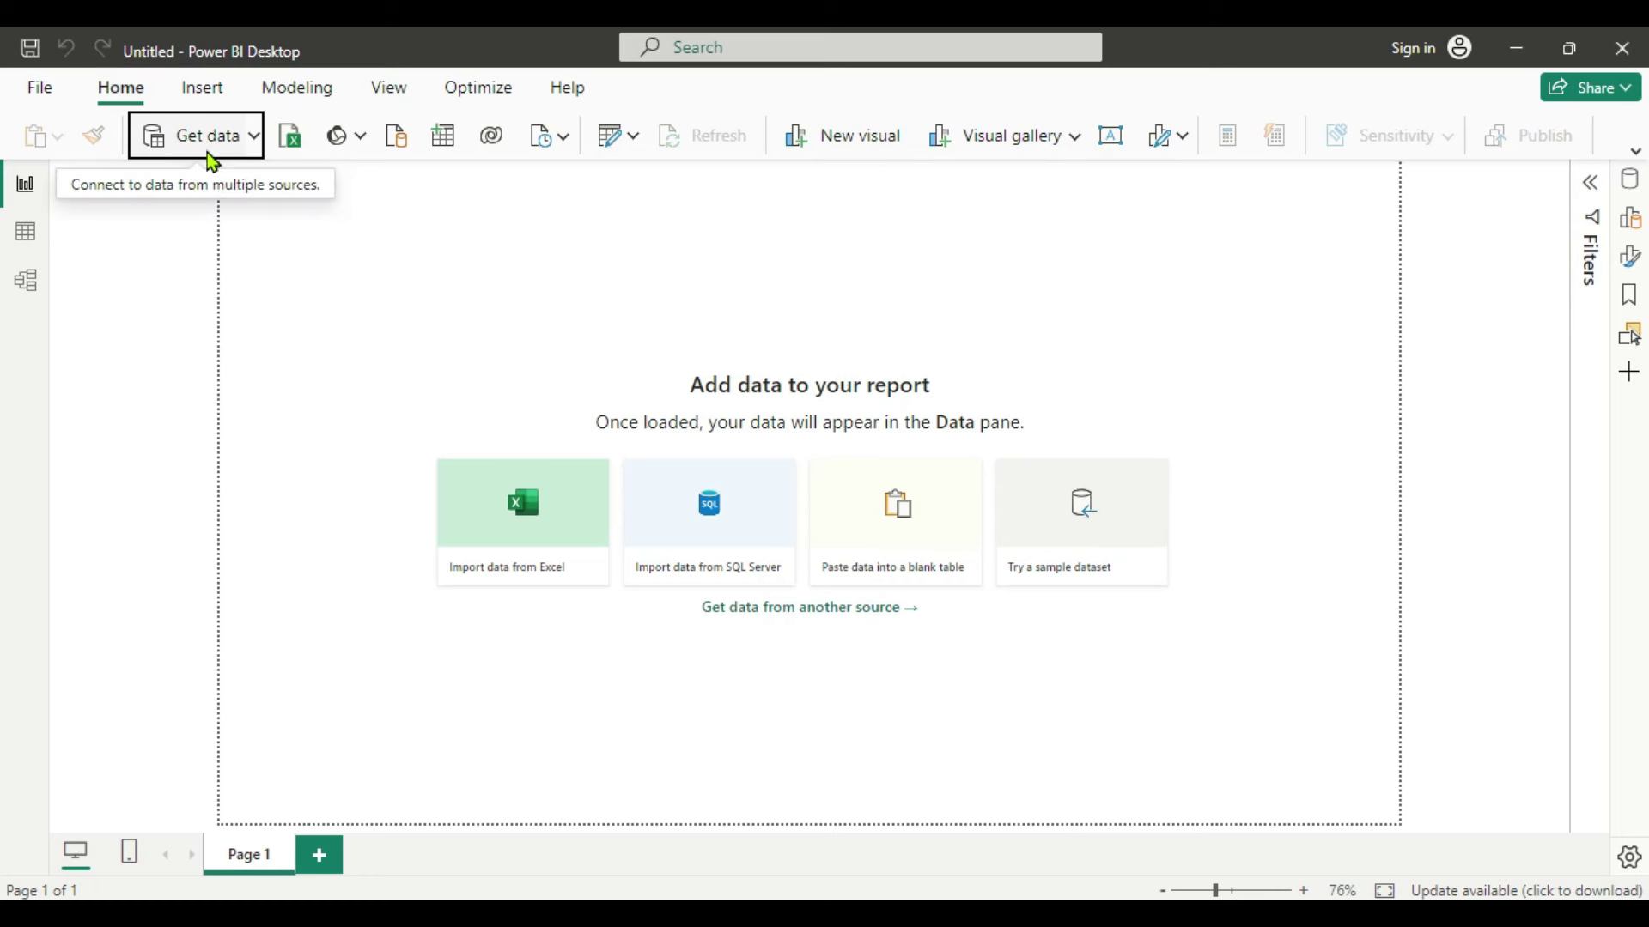
Step: Switch to Power BI Desktop, import Orders.csv as a Text/CSV source and open it for transformation in Power Query
left_click(253, 137)
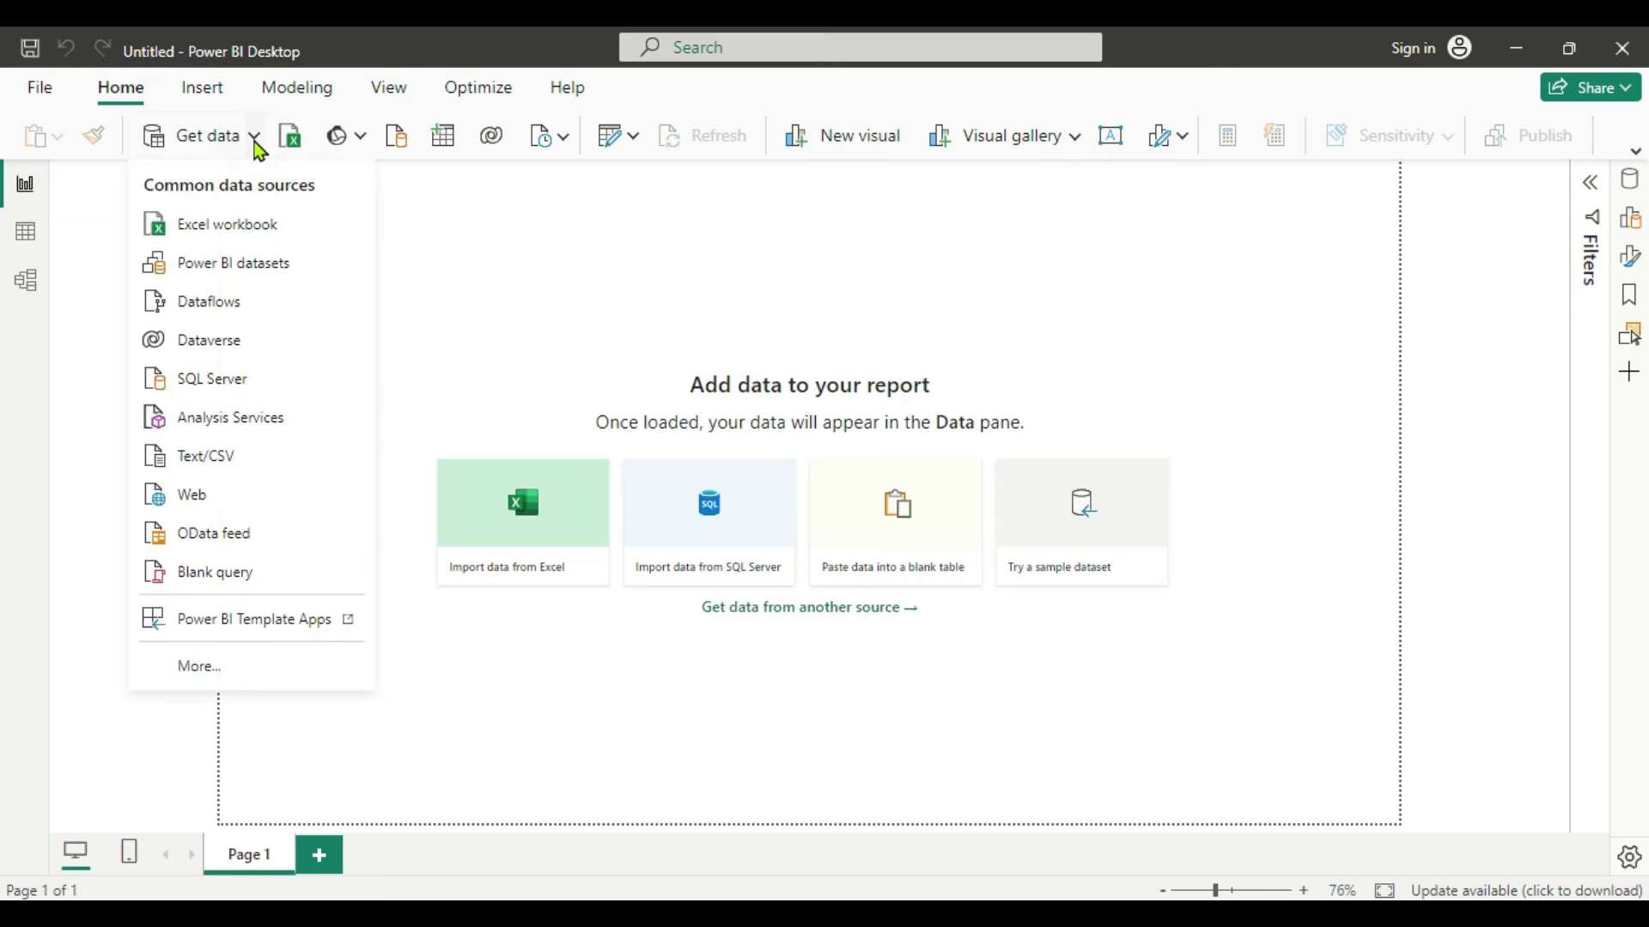
left_click(217, 464)
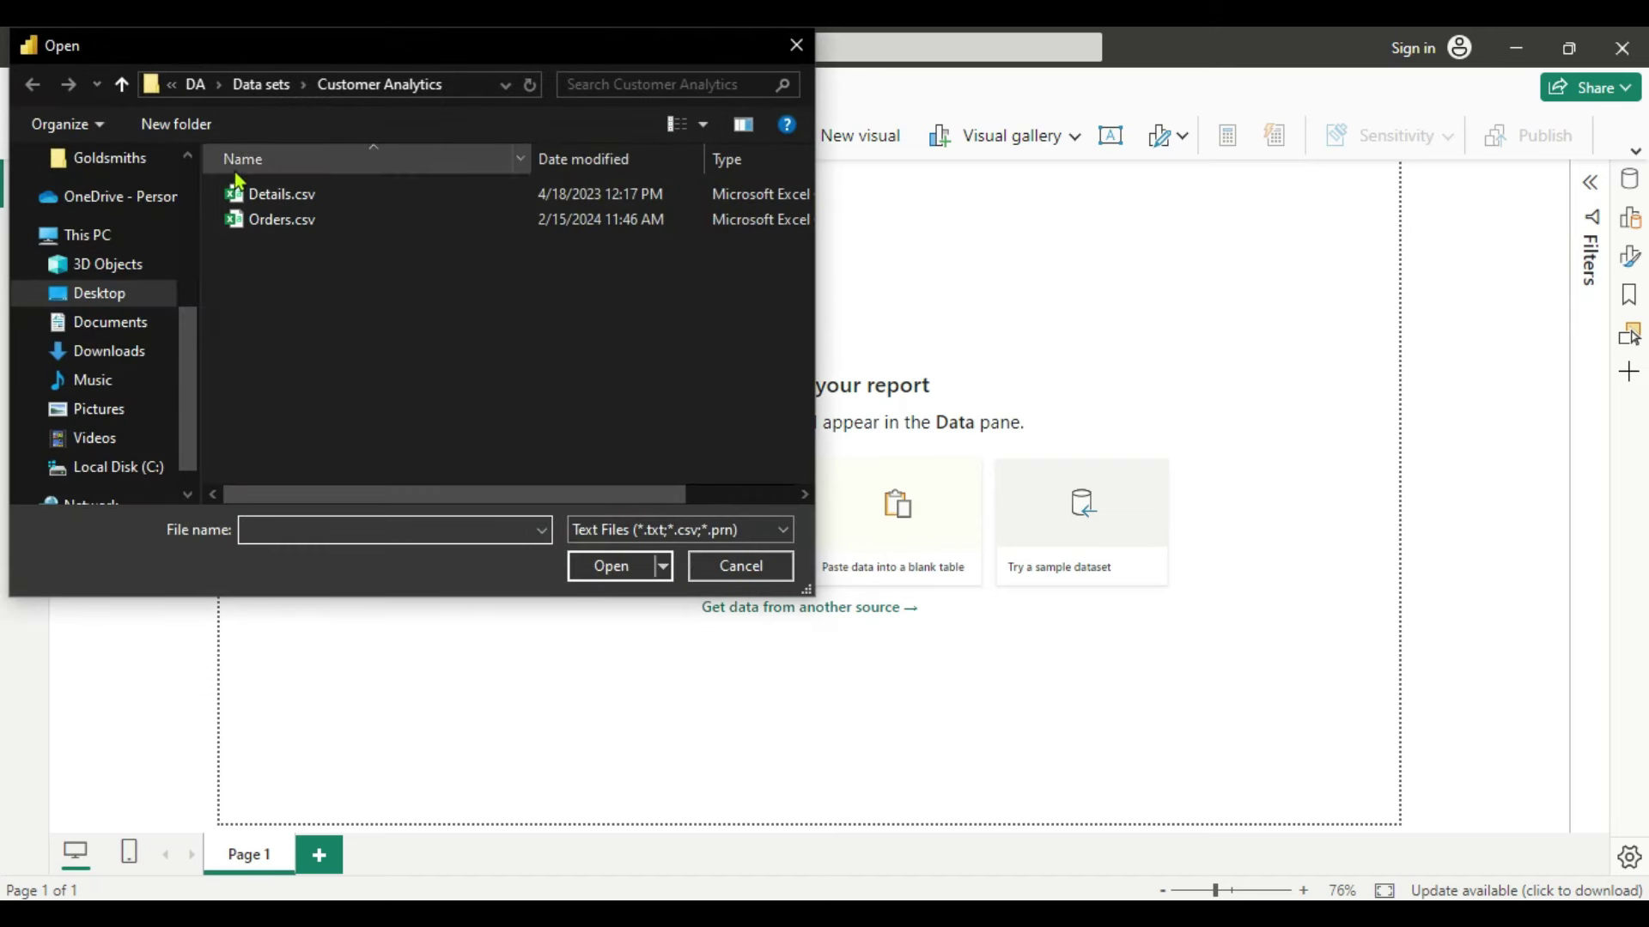
left_click(270, 226)
left_click(614, 571)
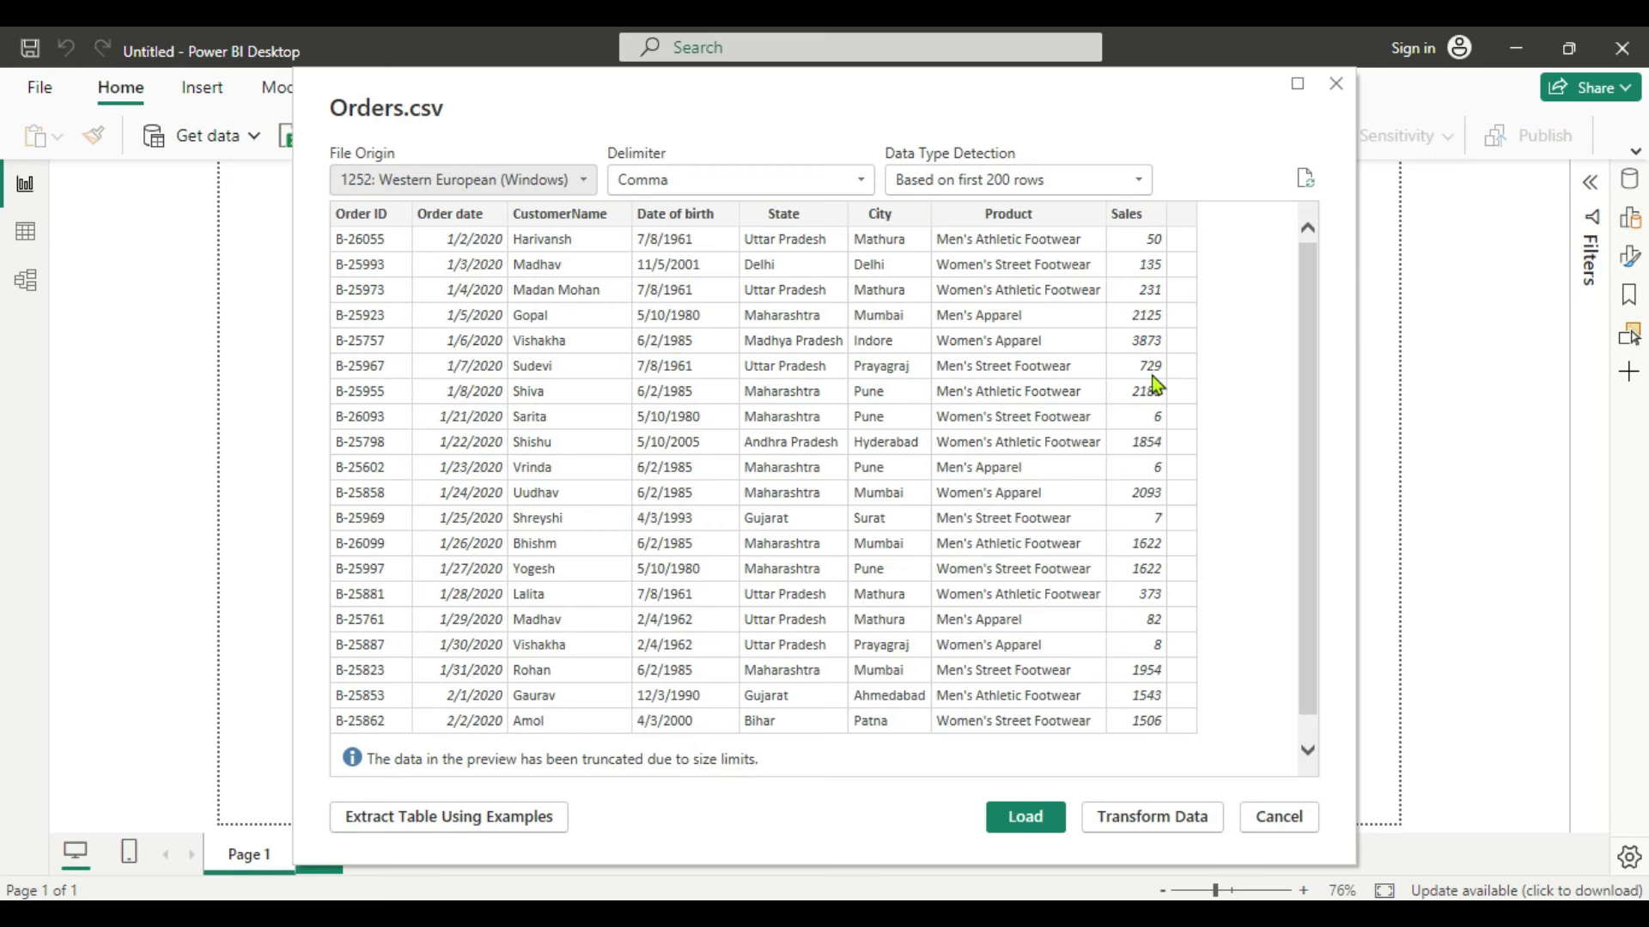
left_click(1122, 823)
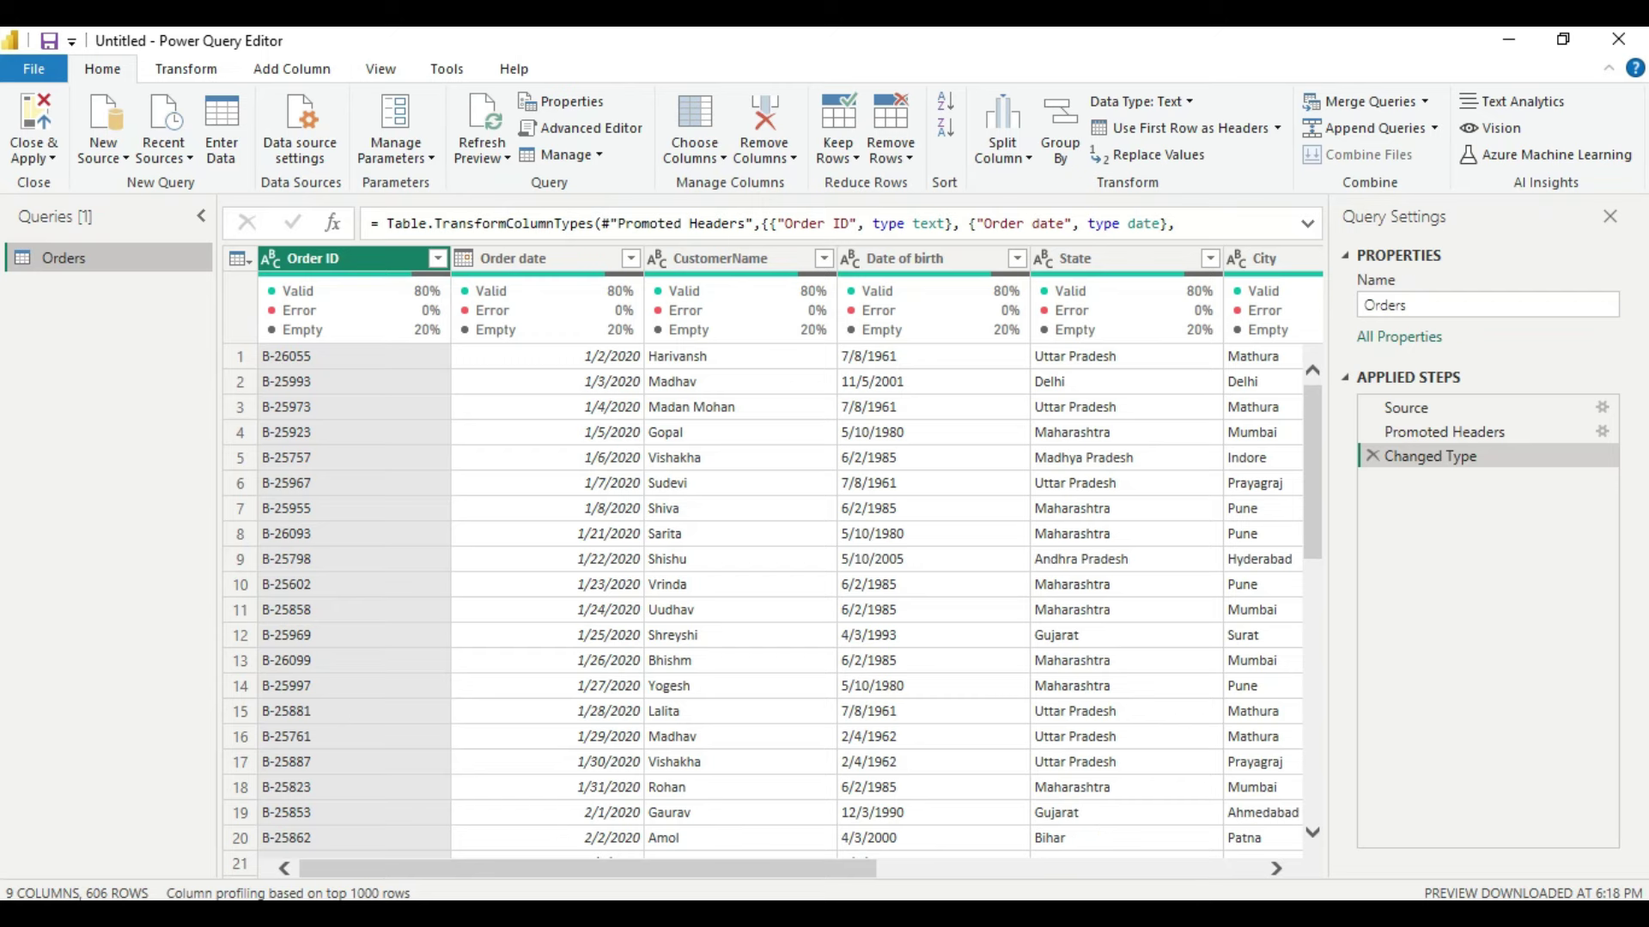
Step: Remove the blank rows and the rows with errors across all columns of the Orders query
left_click_drag(601, 869, 560, 872)
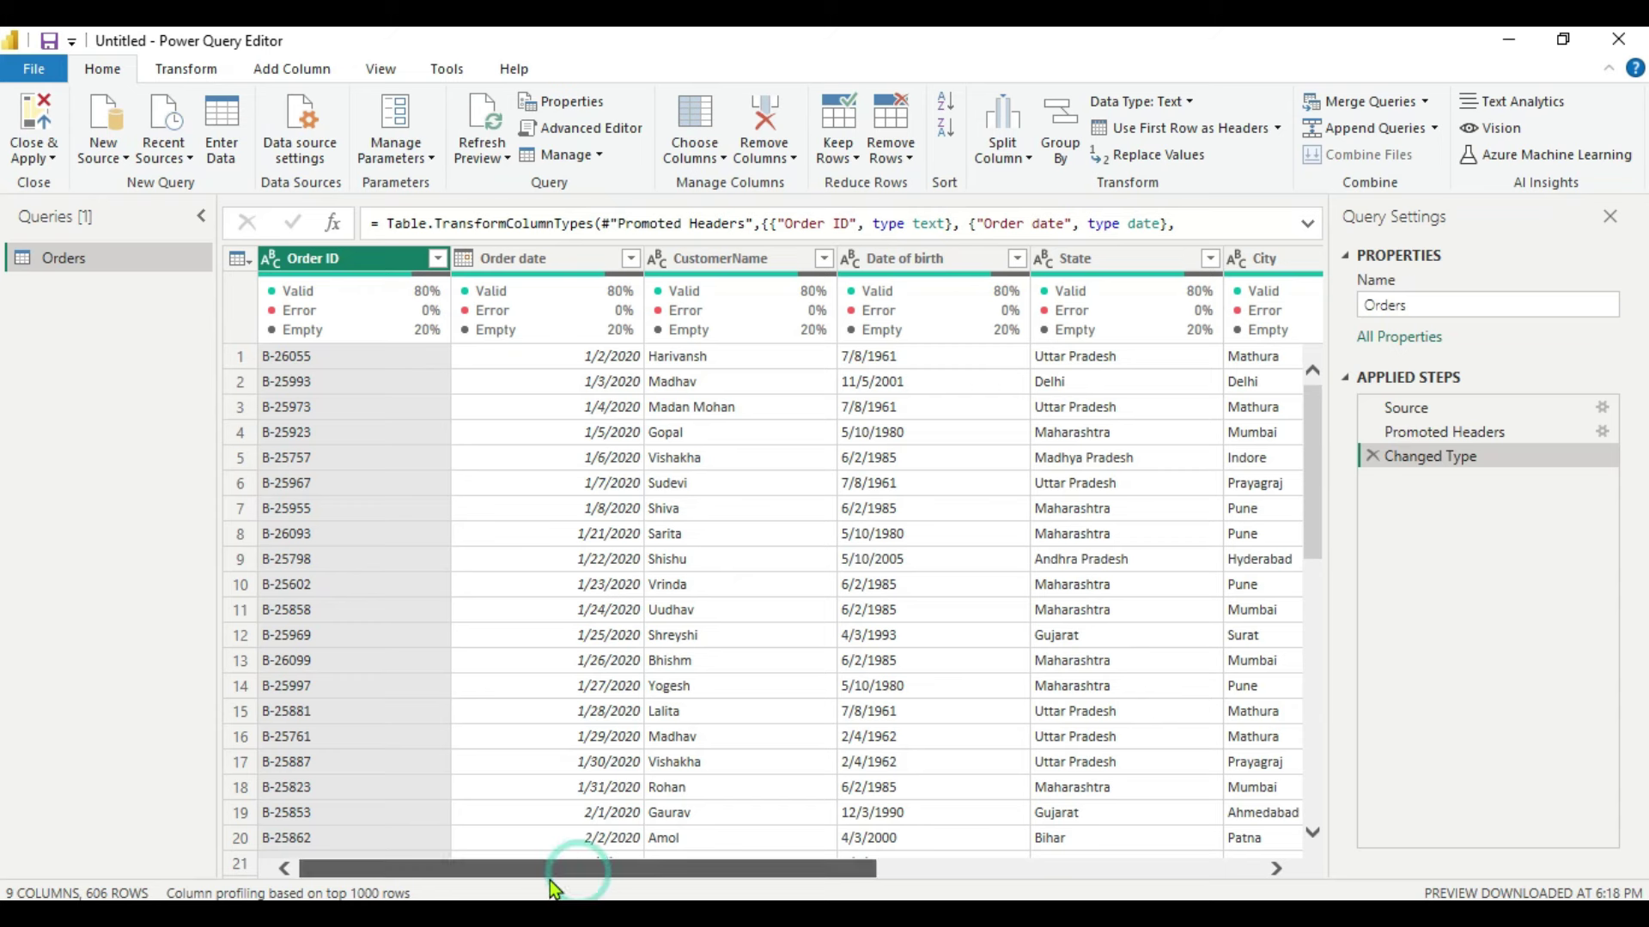
left_click(365, 361)
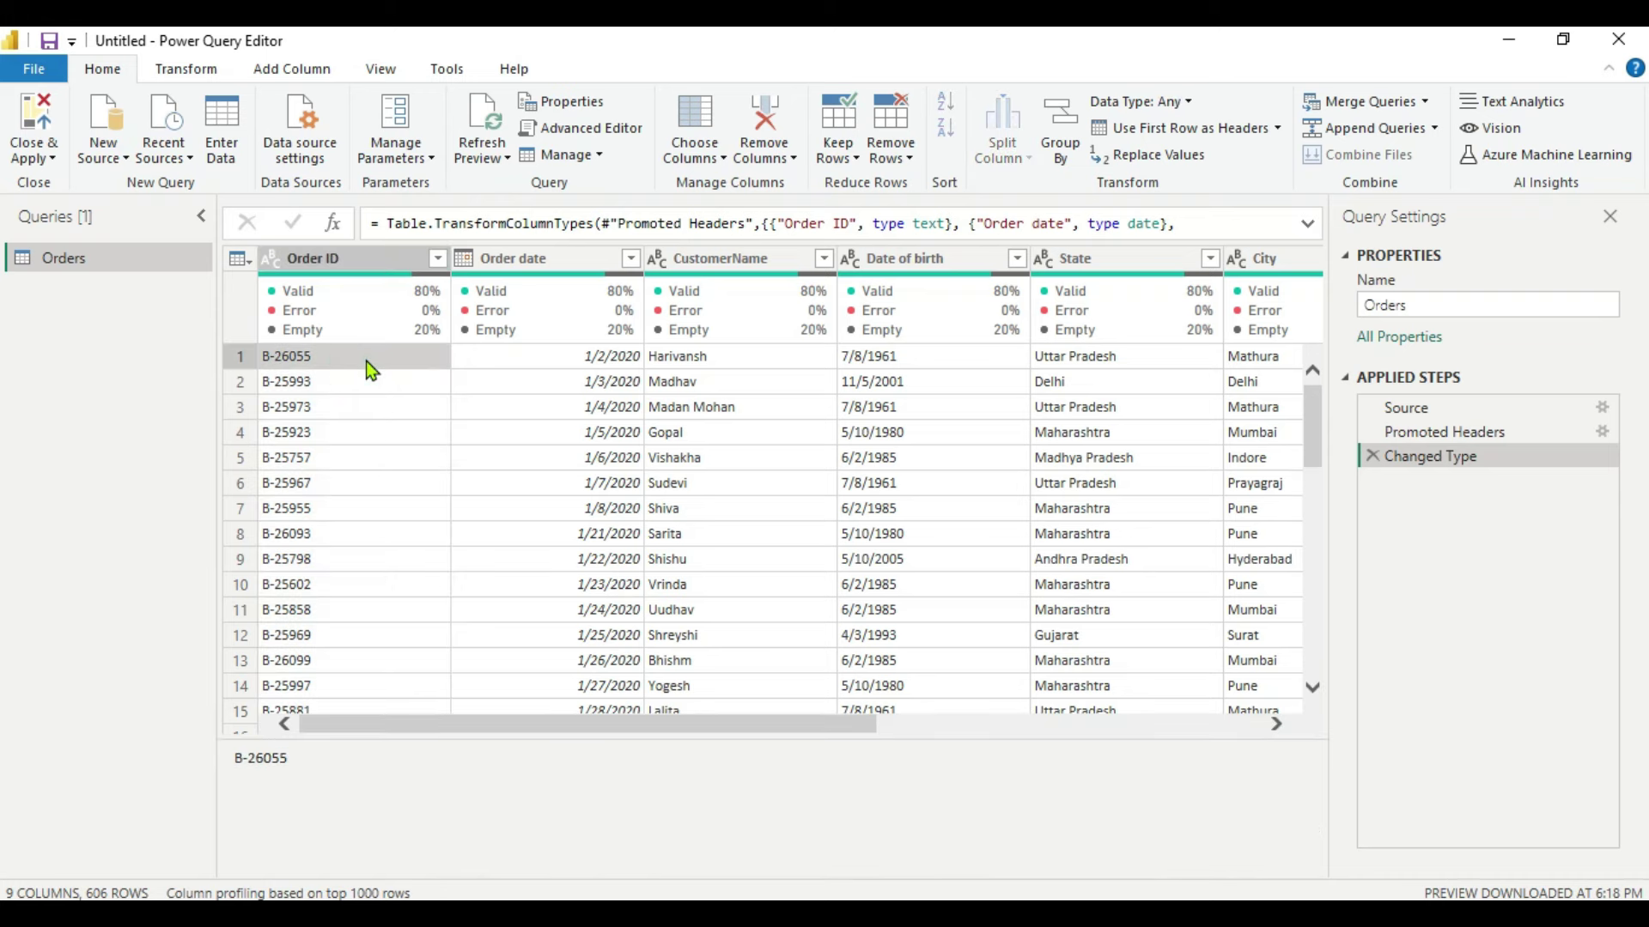
key("ctrl+a")
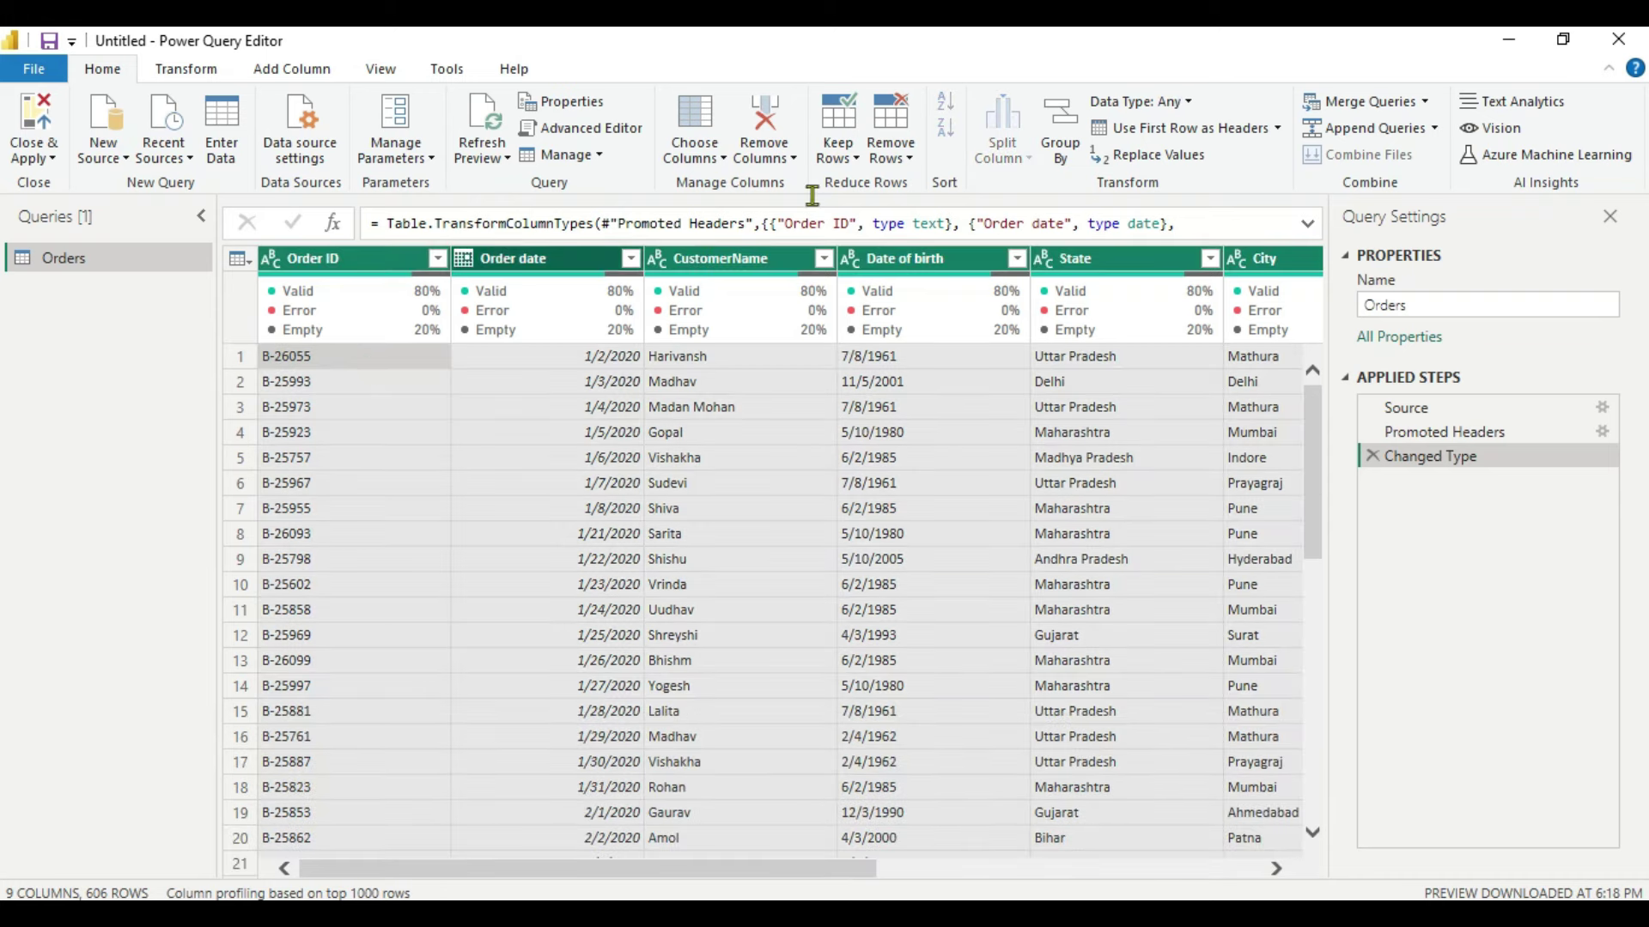
left_click(890, 148)
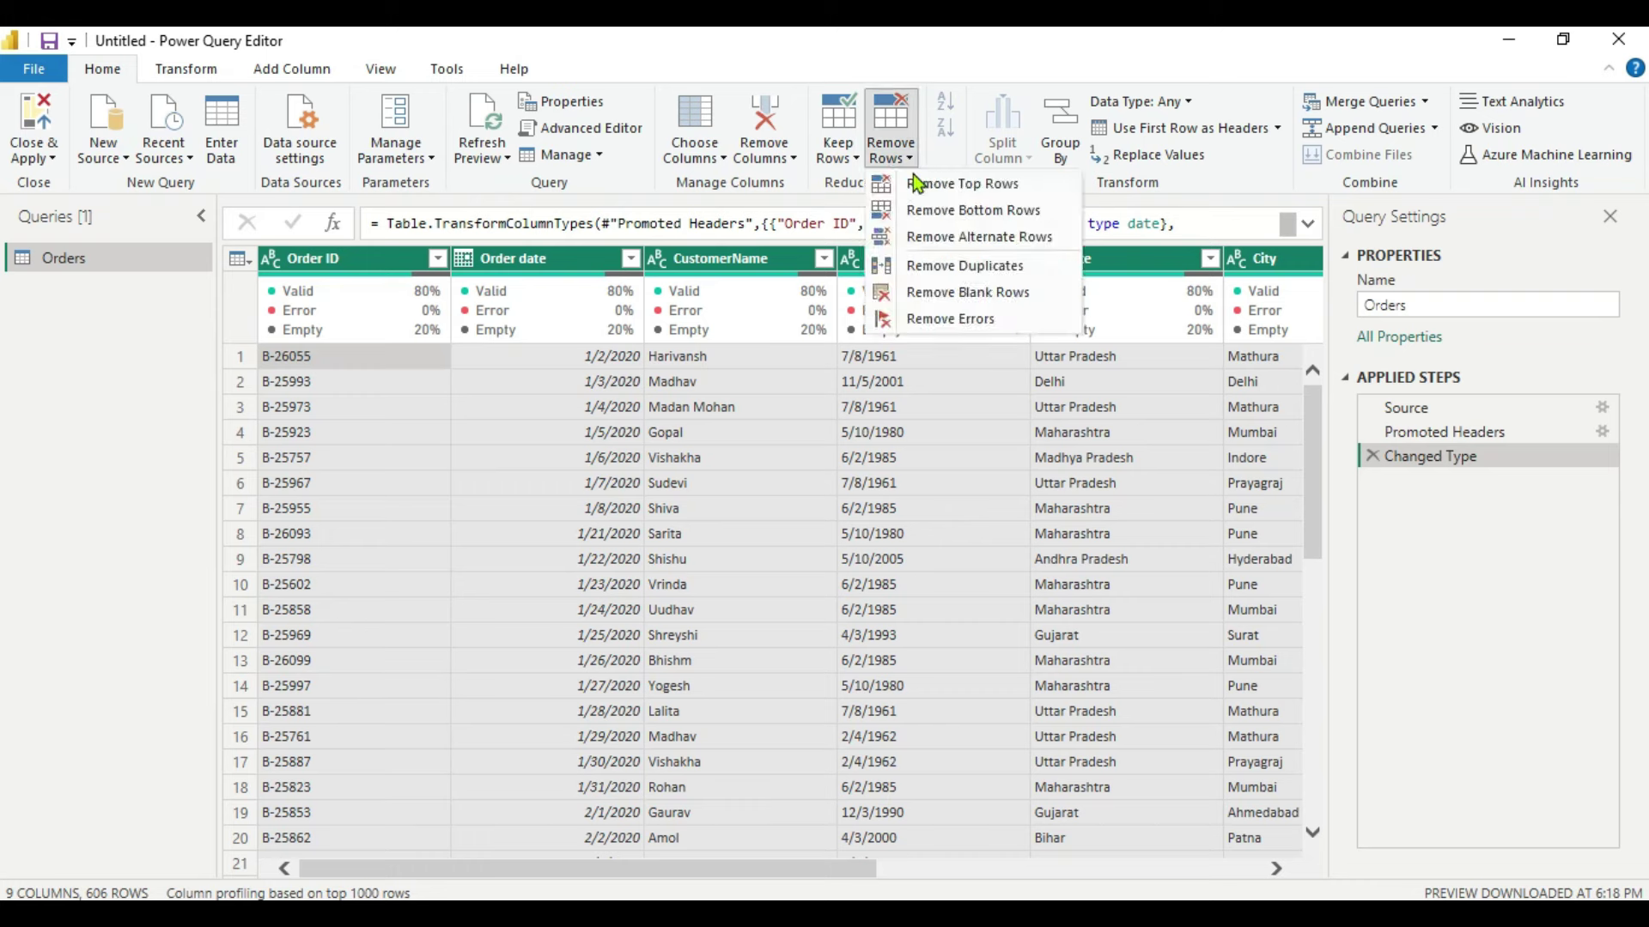
left_click(936, 295)
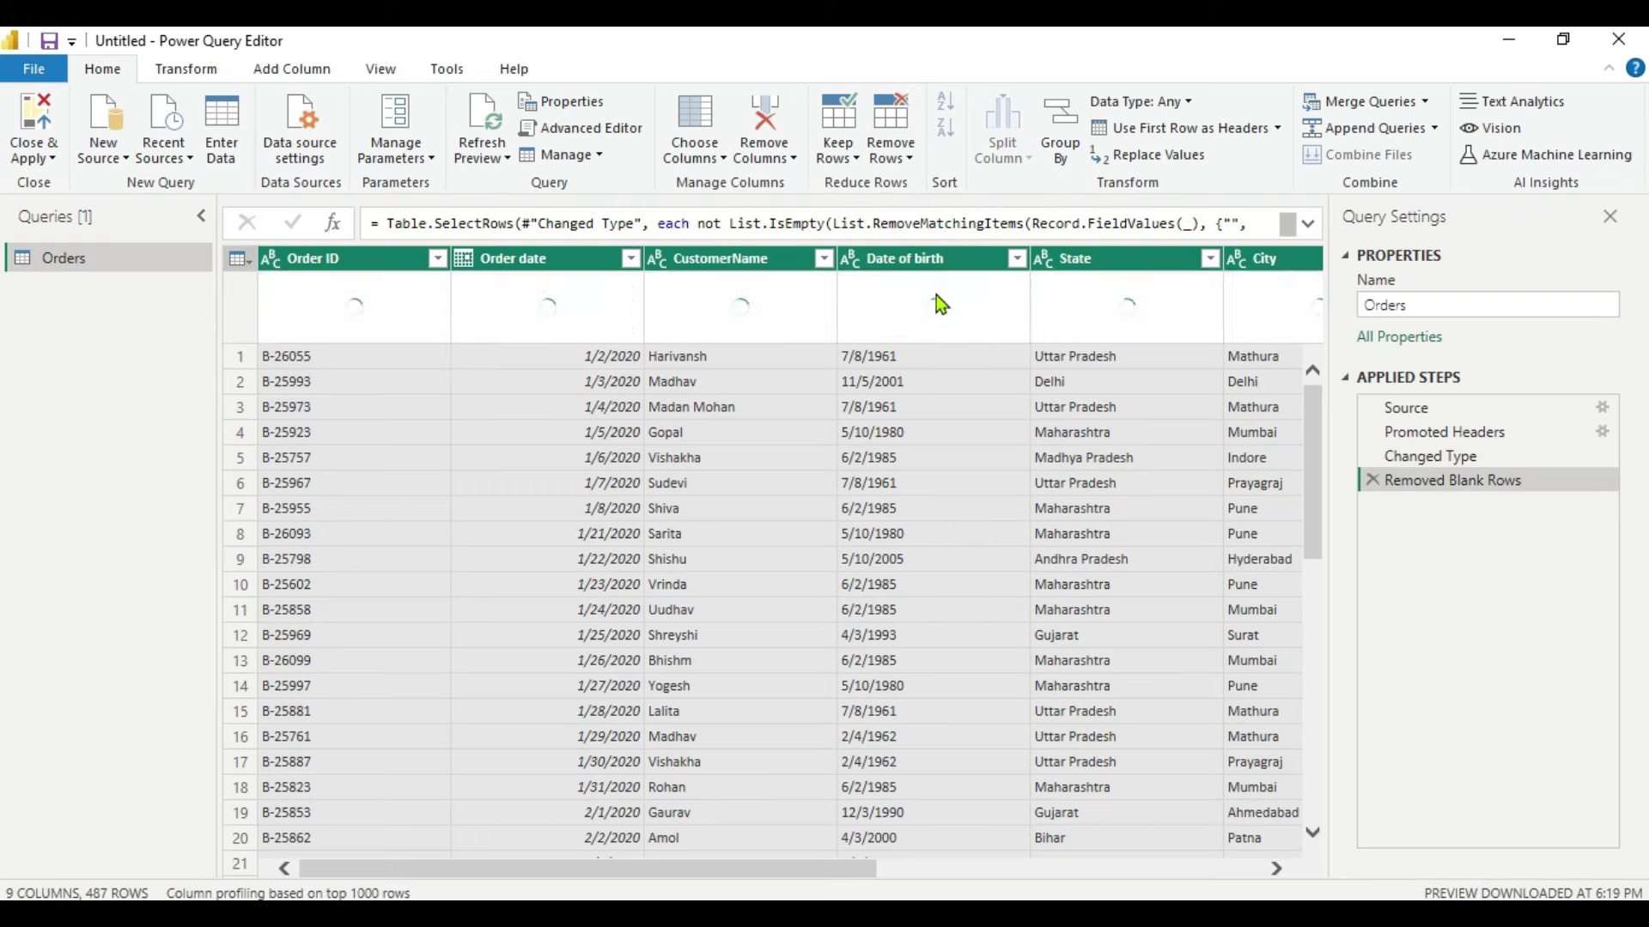
mouse_move(301, 324)
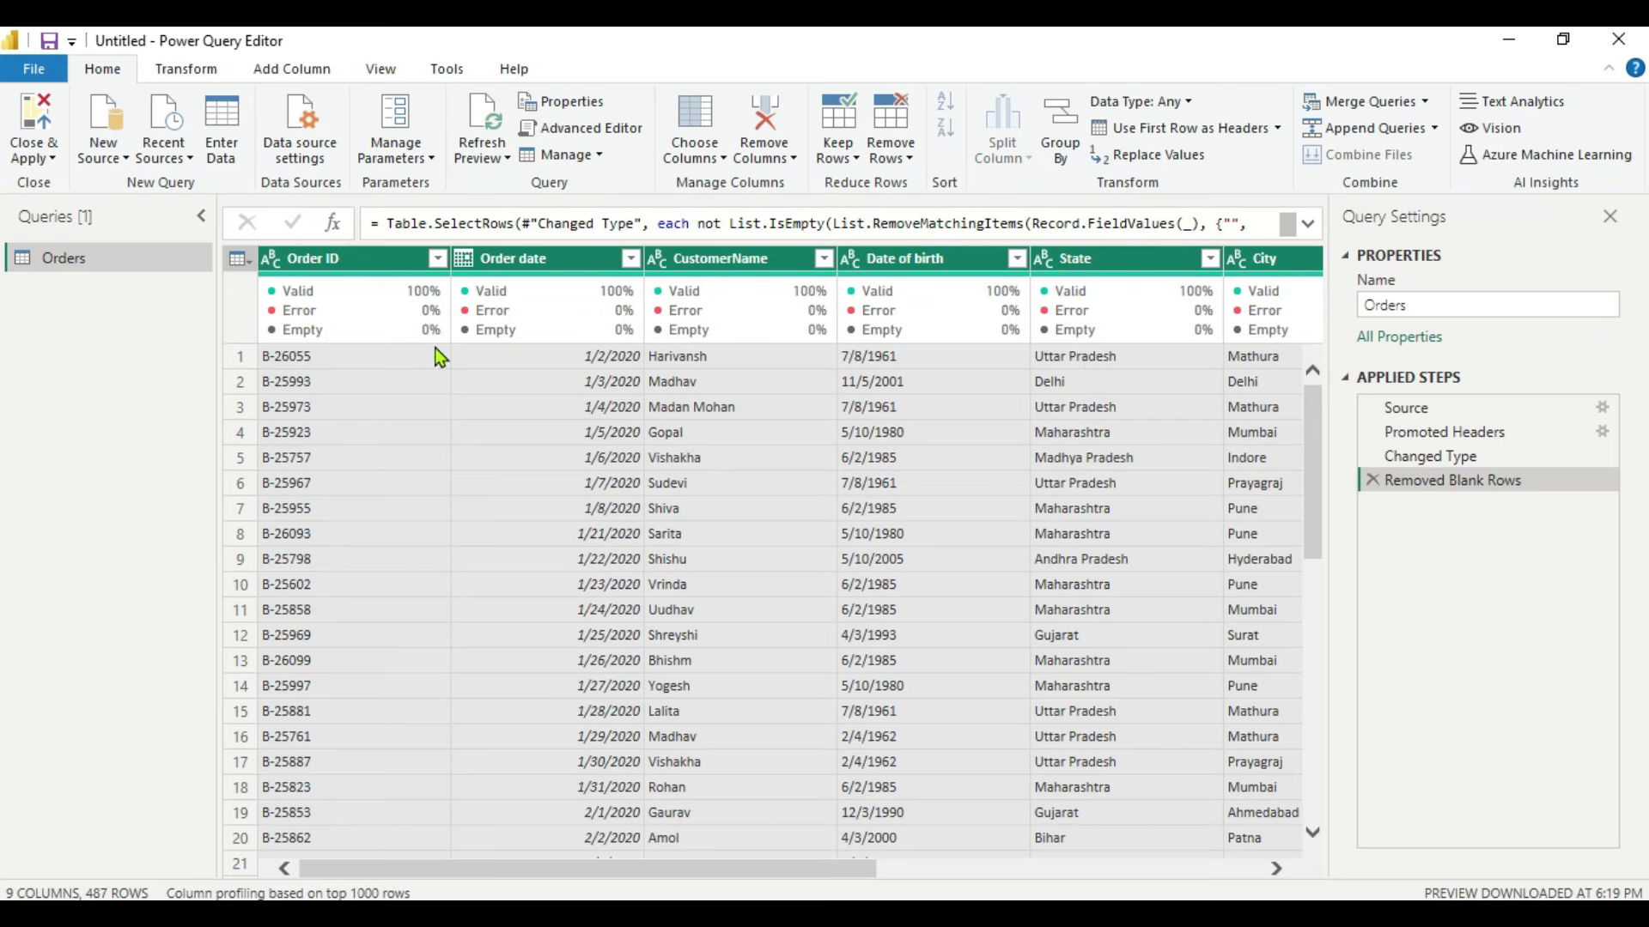
left_click(908, 162)
left_click(945, 320)
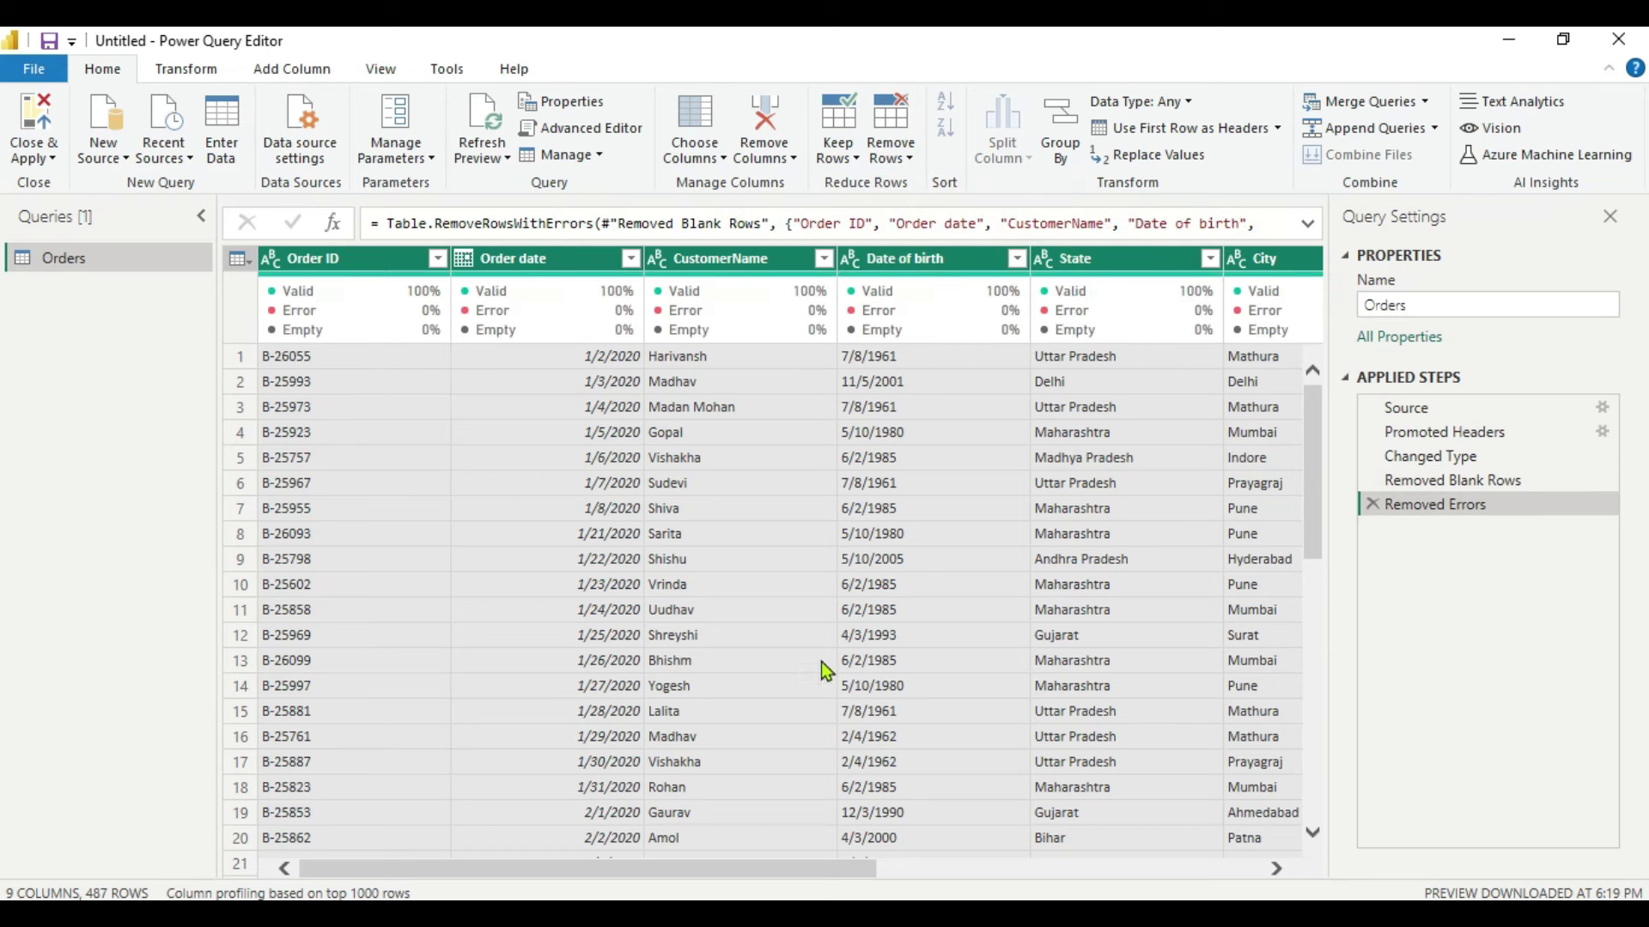
Step: Change the data type of the Date of birth column to Date
left_click_drag(586, 873, 524, 852)
left_click_drag(589, 870, 781, 870)
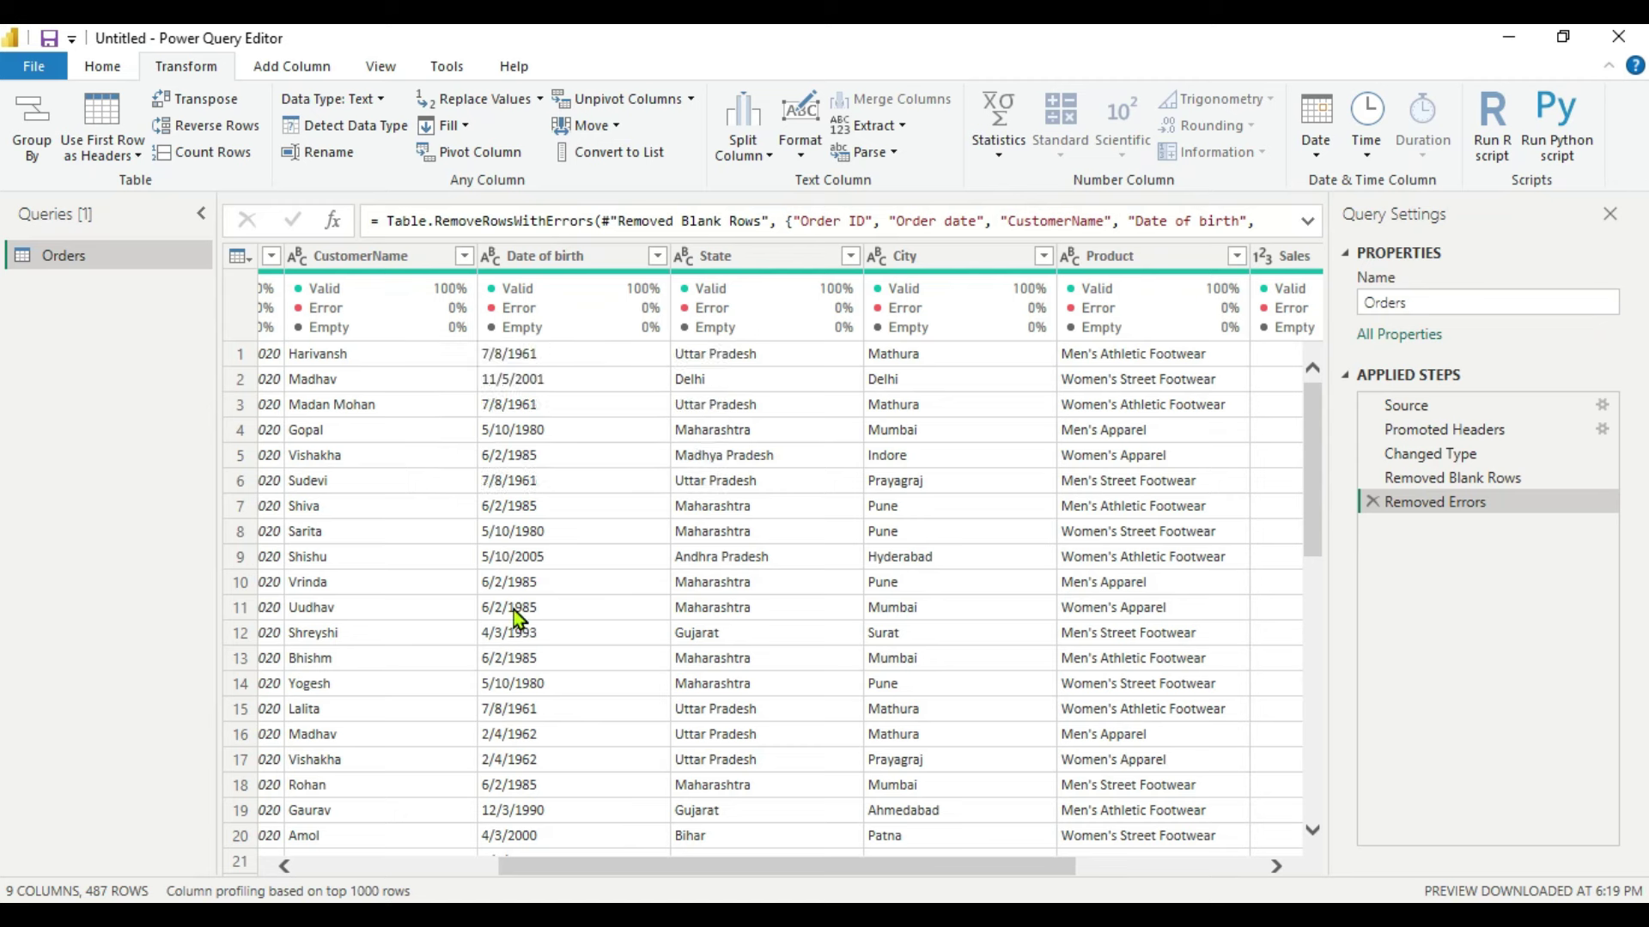
left_click(492, 261)
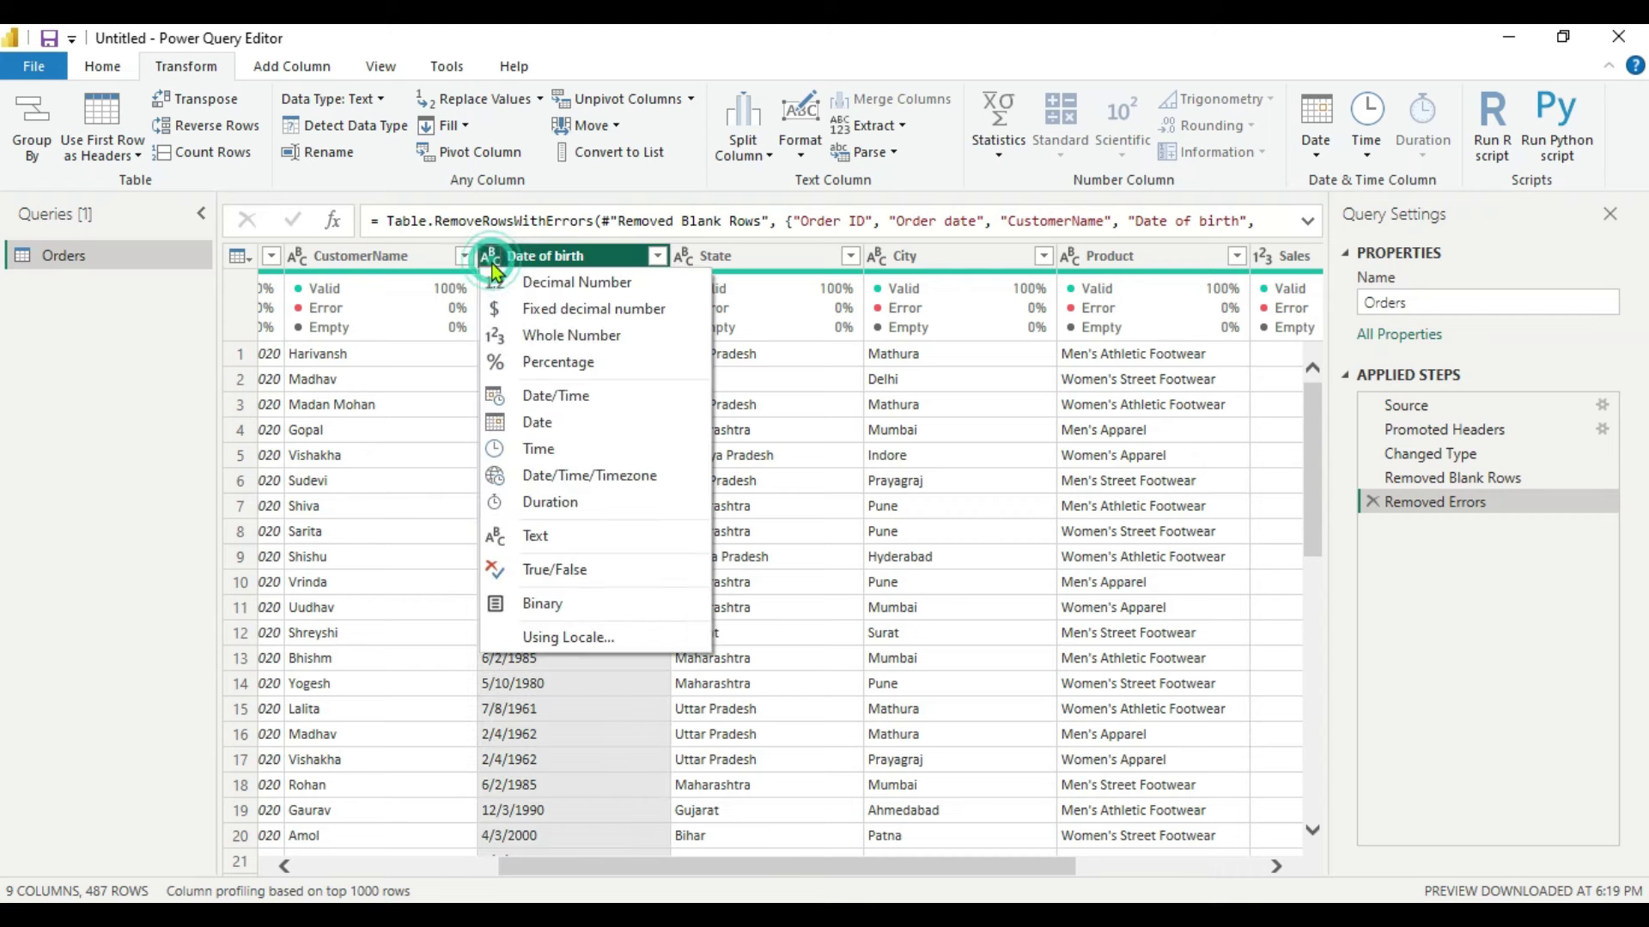
left_click(532, 422)
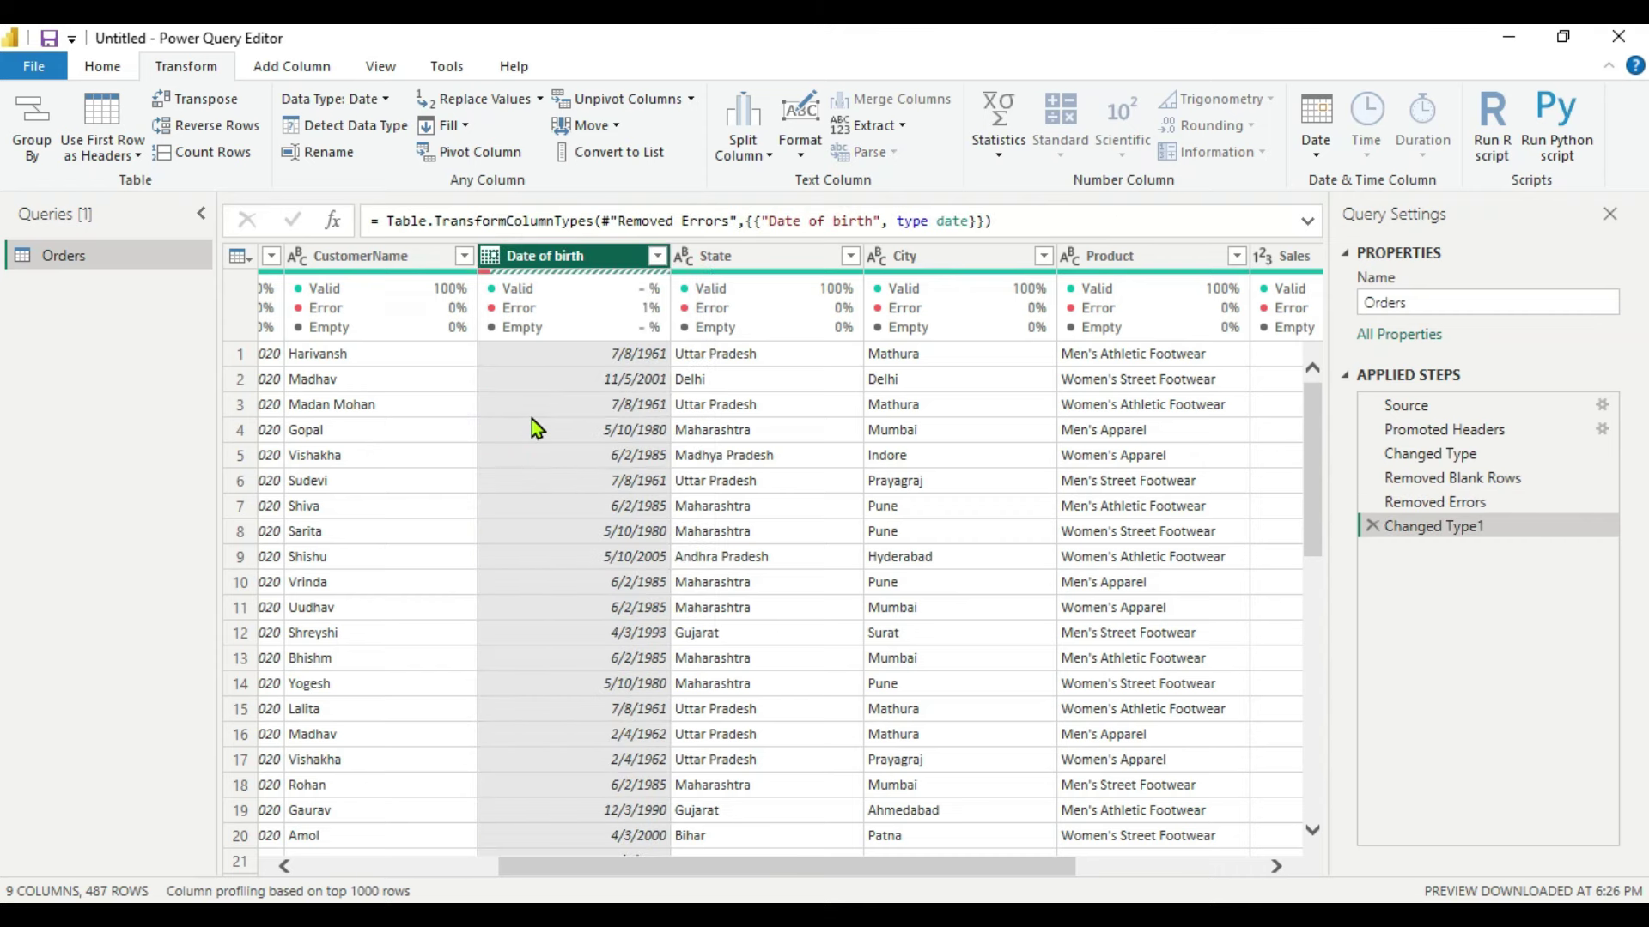
Step: Remove the rows with errors in the Date of birth column
left_click(586, 254)
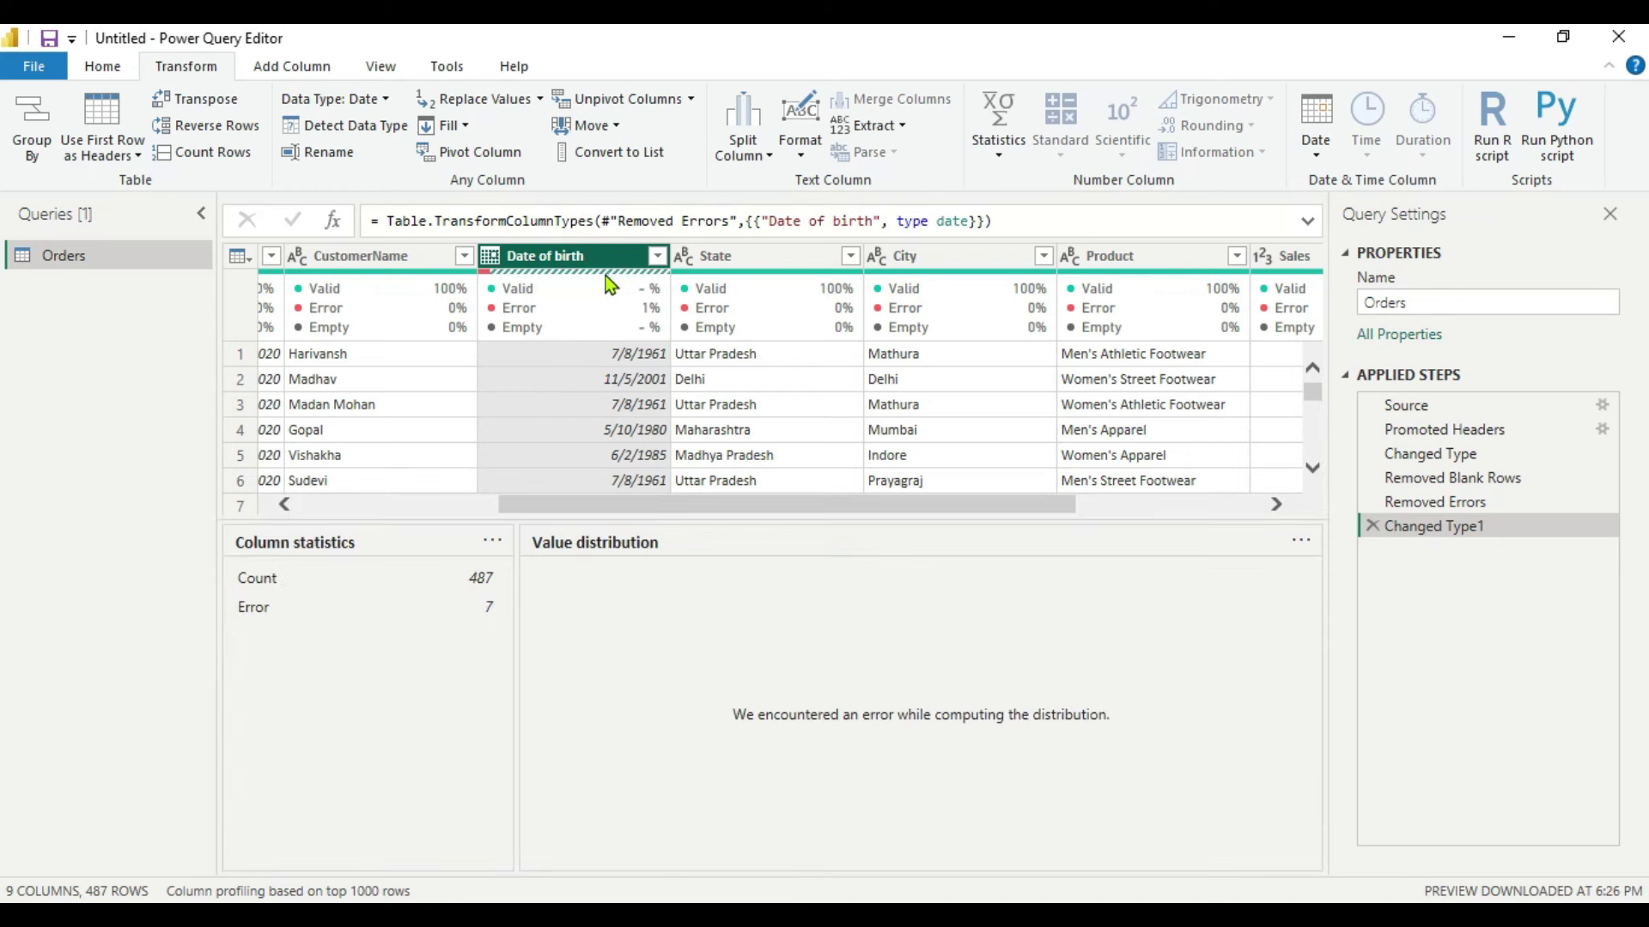
left_click(102, 67)
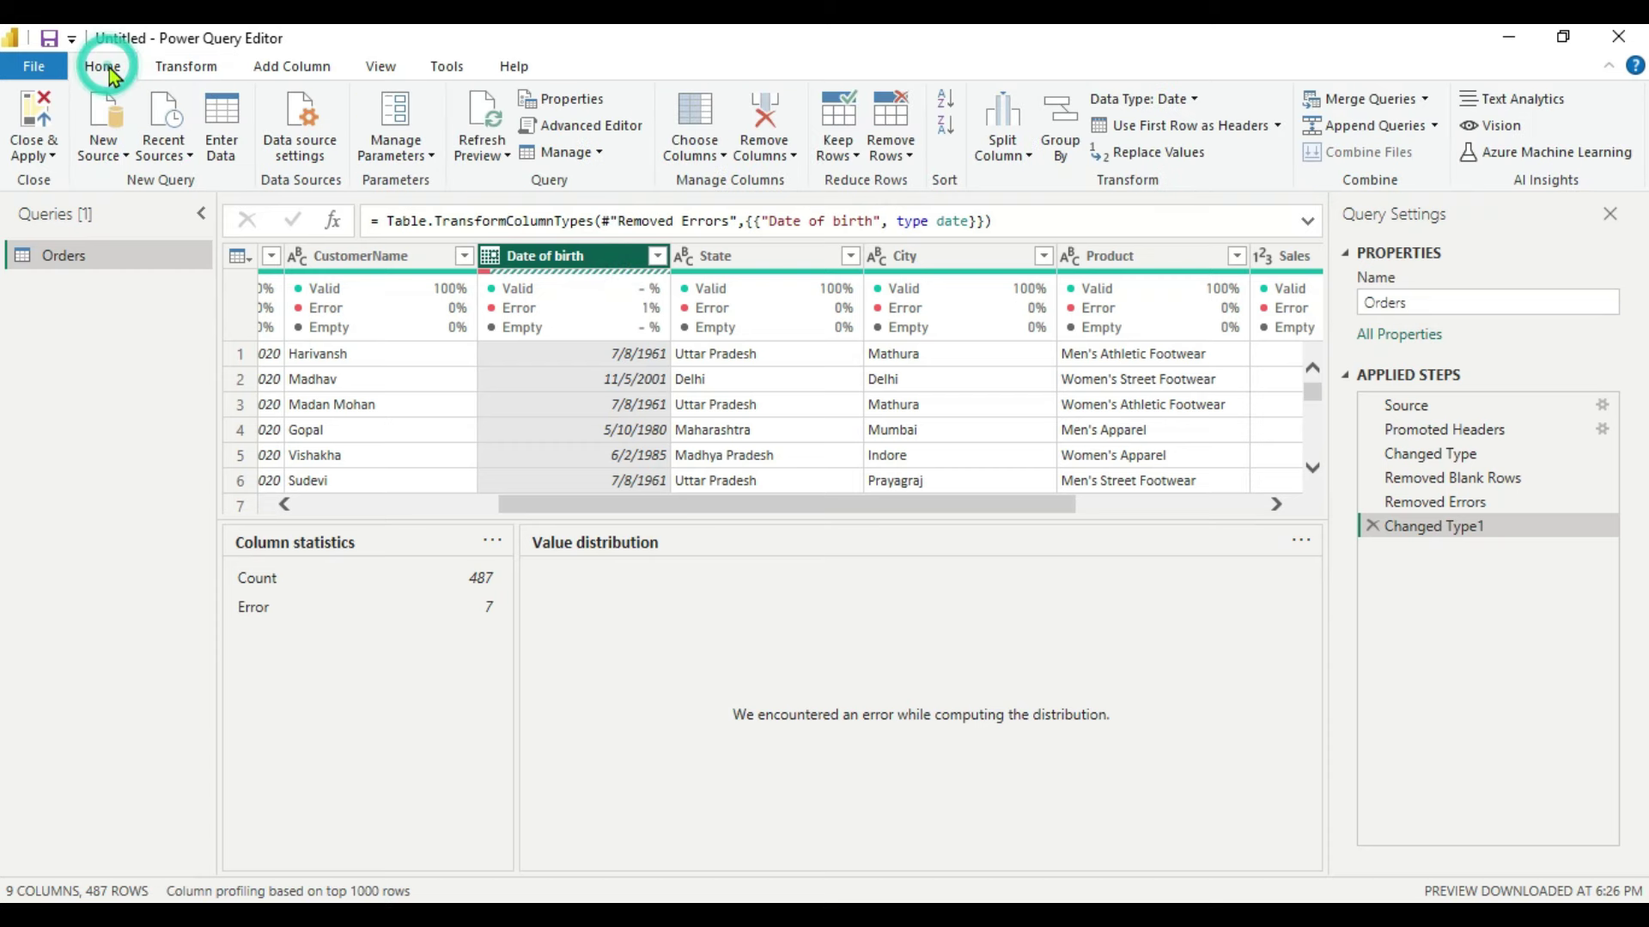
left_click(891, 148)
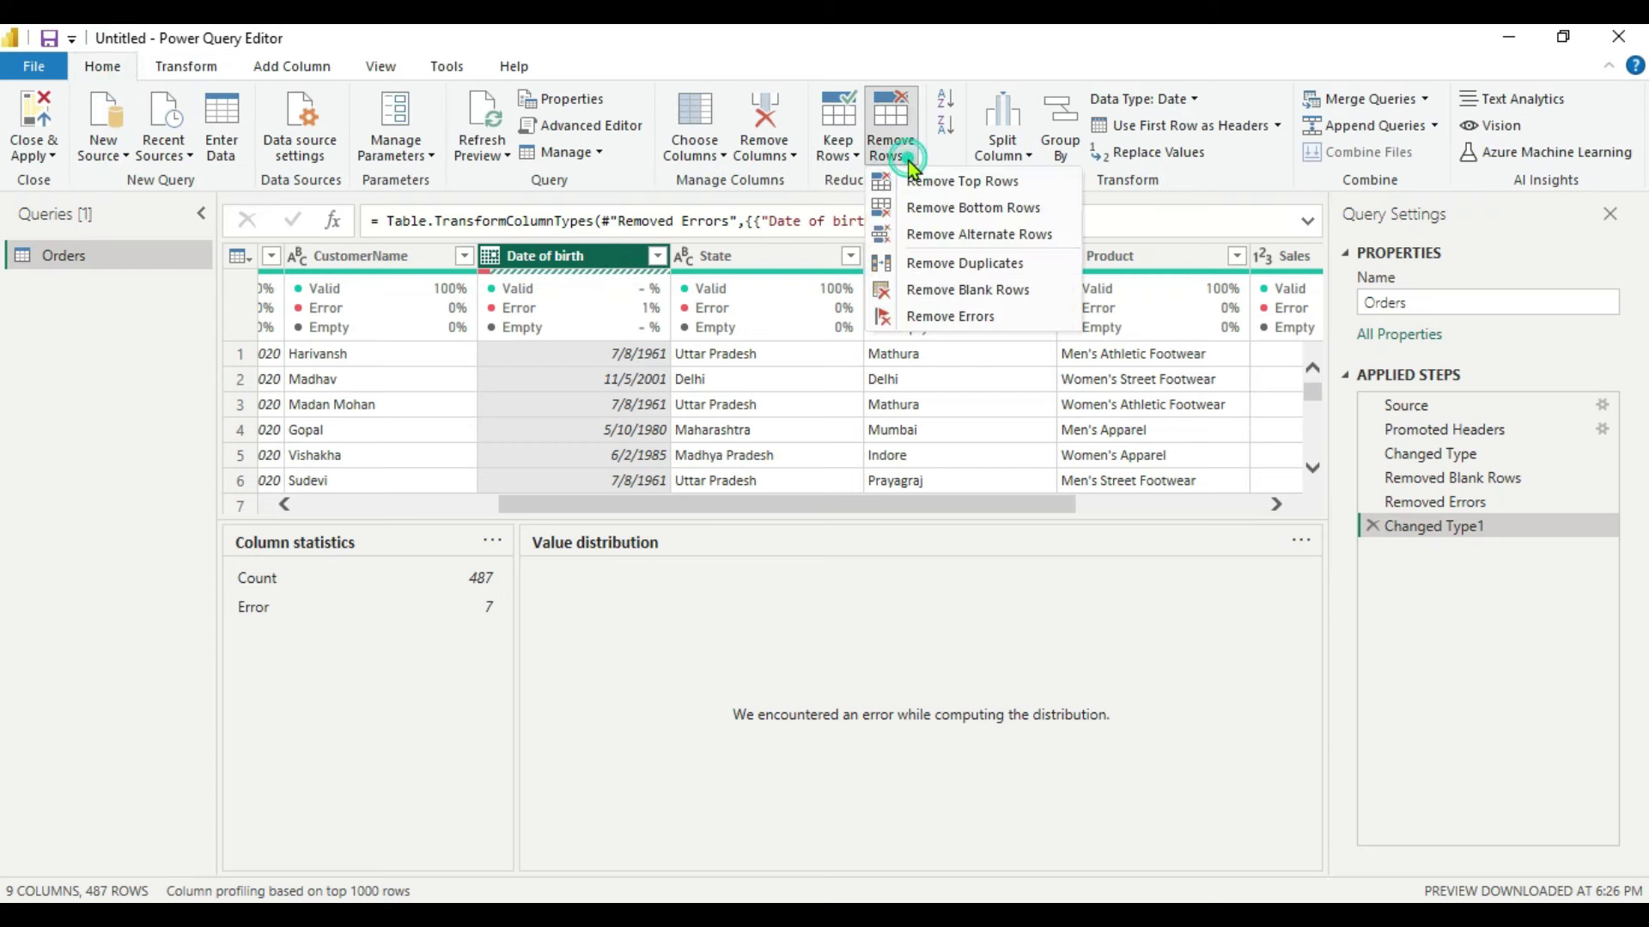
left_click(919, 322)
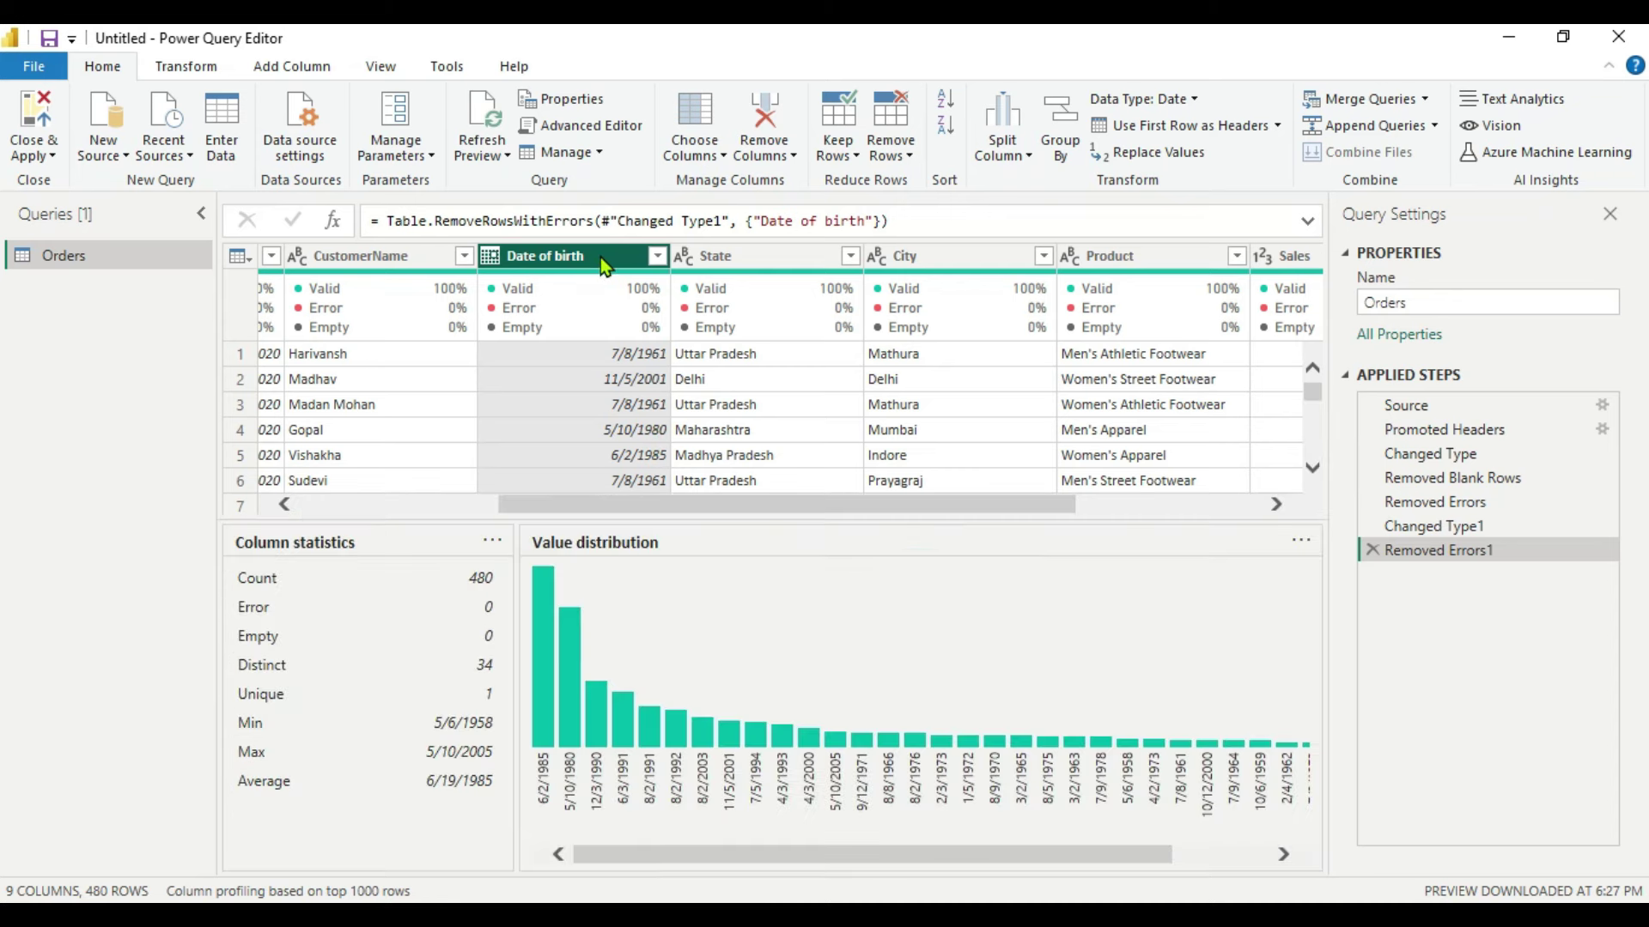
Step: Duplicate the Date of birth column and transform the copy into an age duration
right_click(600, 256)
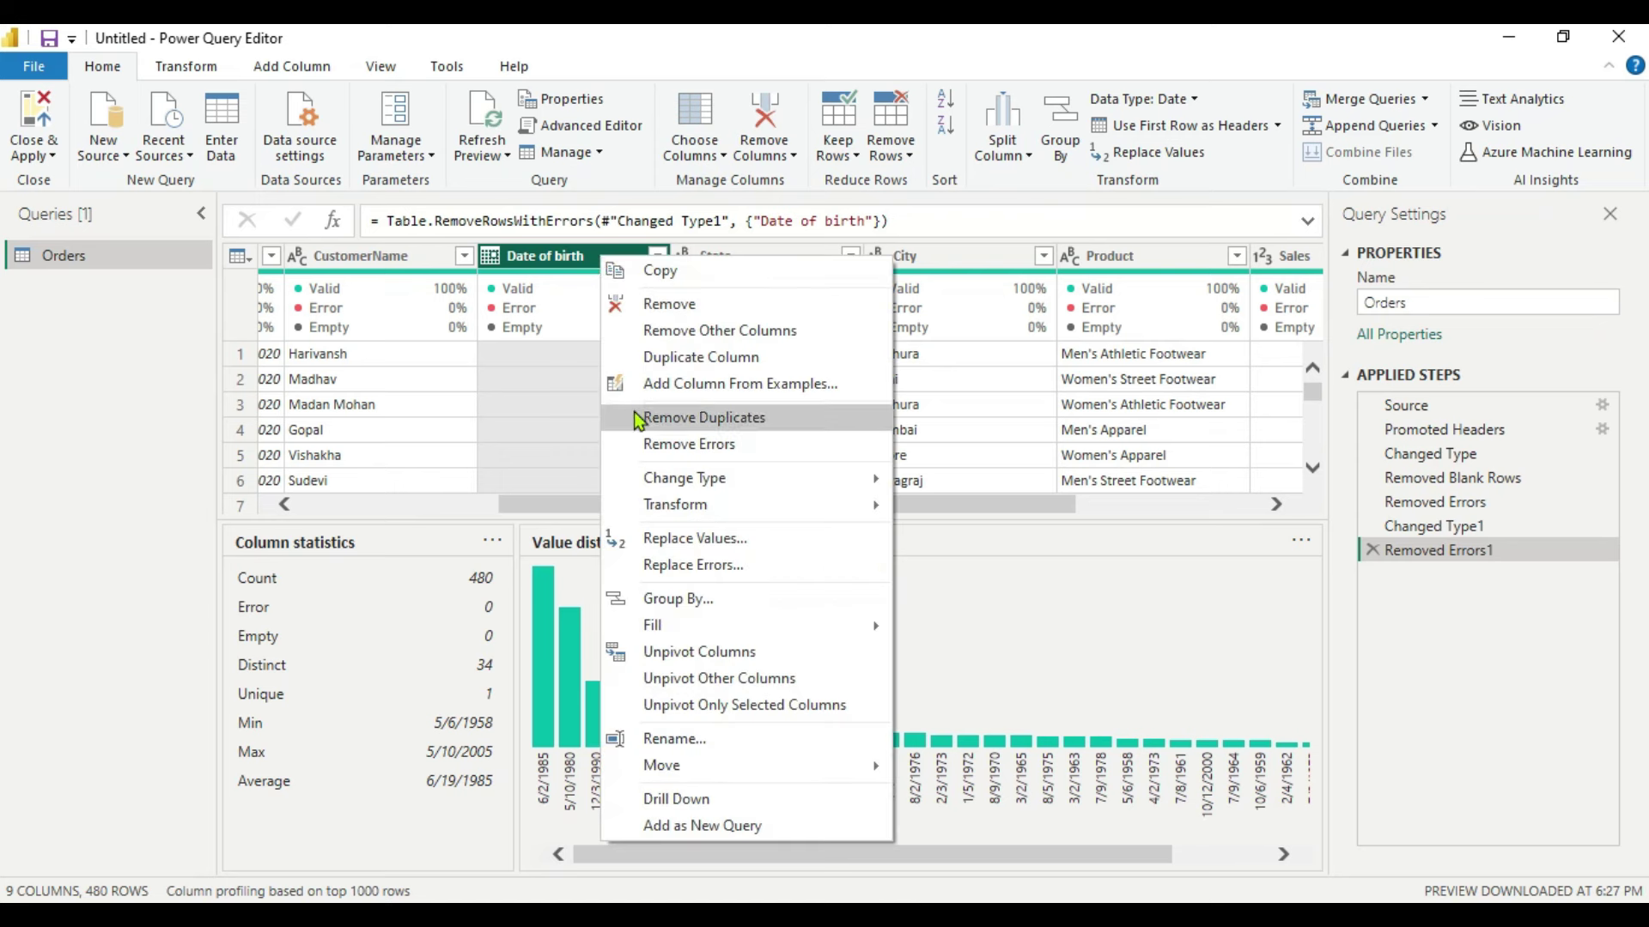
left_click(659, 365)
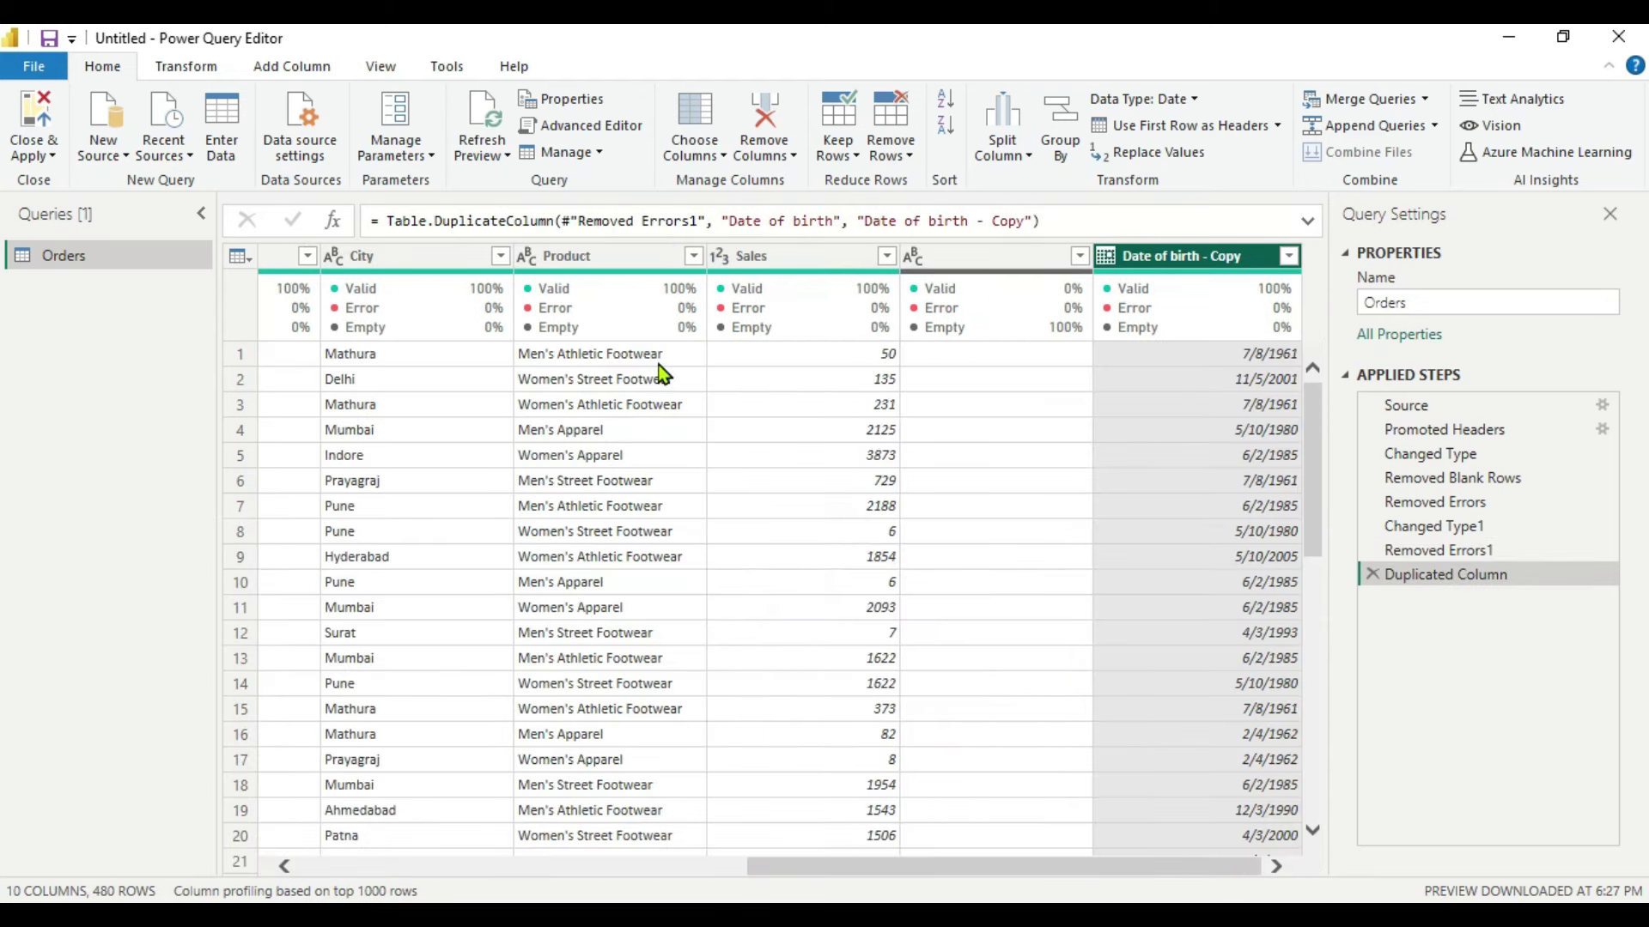
left_click(1144, 260)
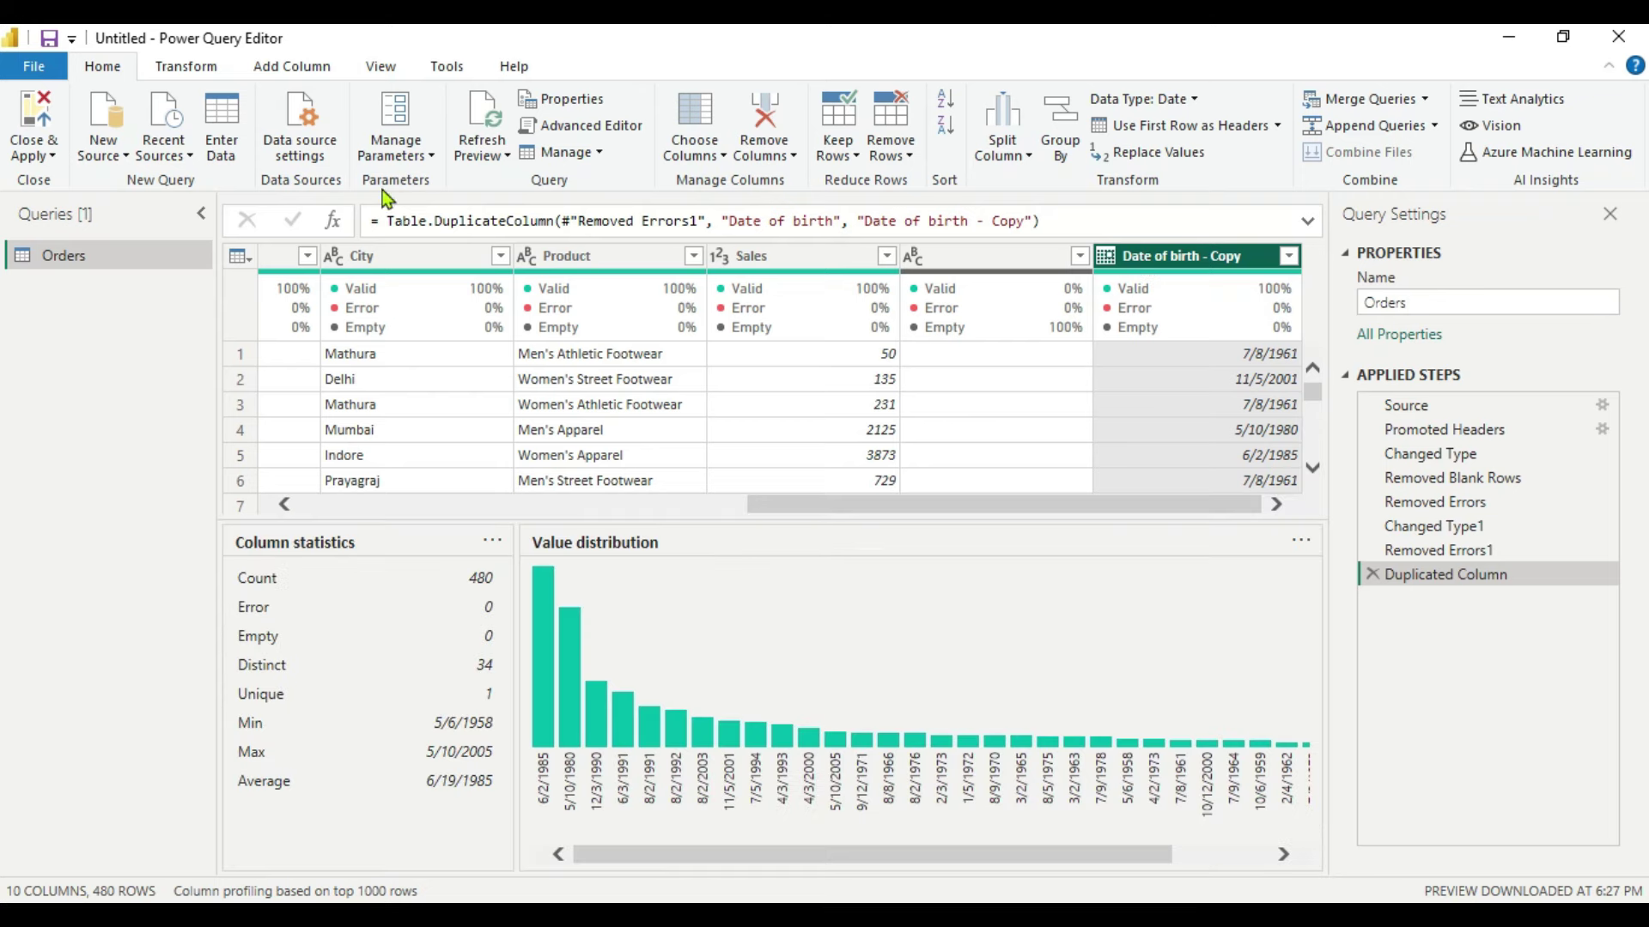
left_click(178, 70)
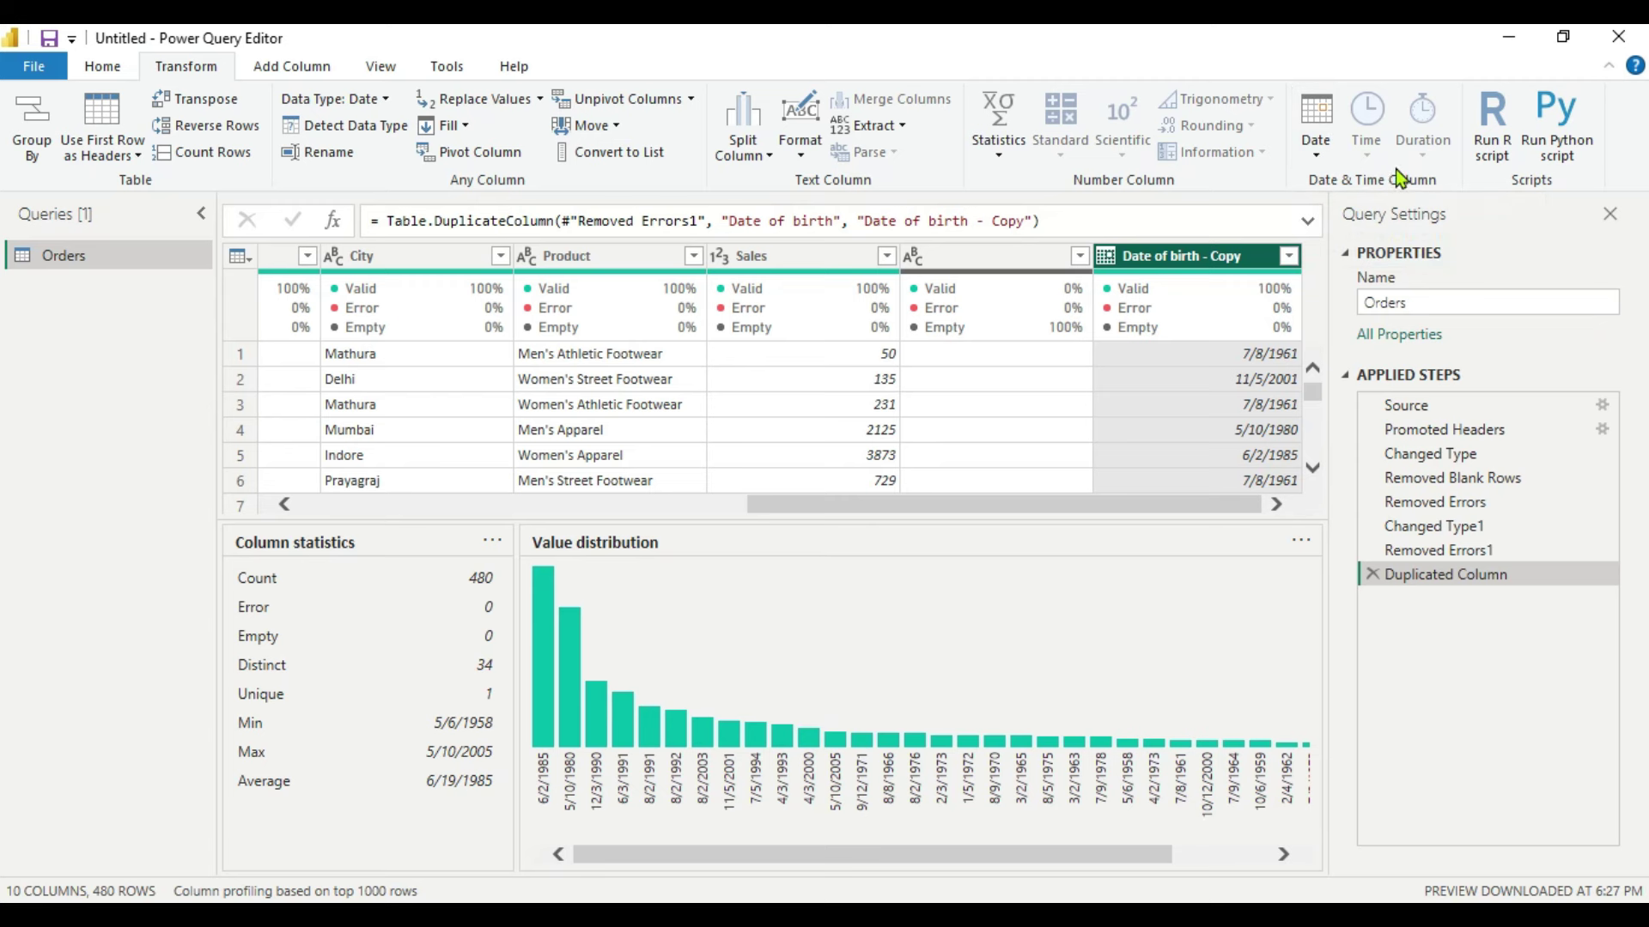
left_click(1317, 158)
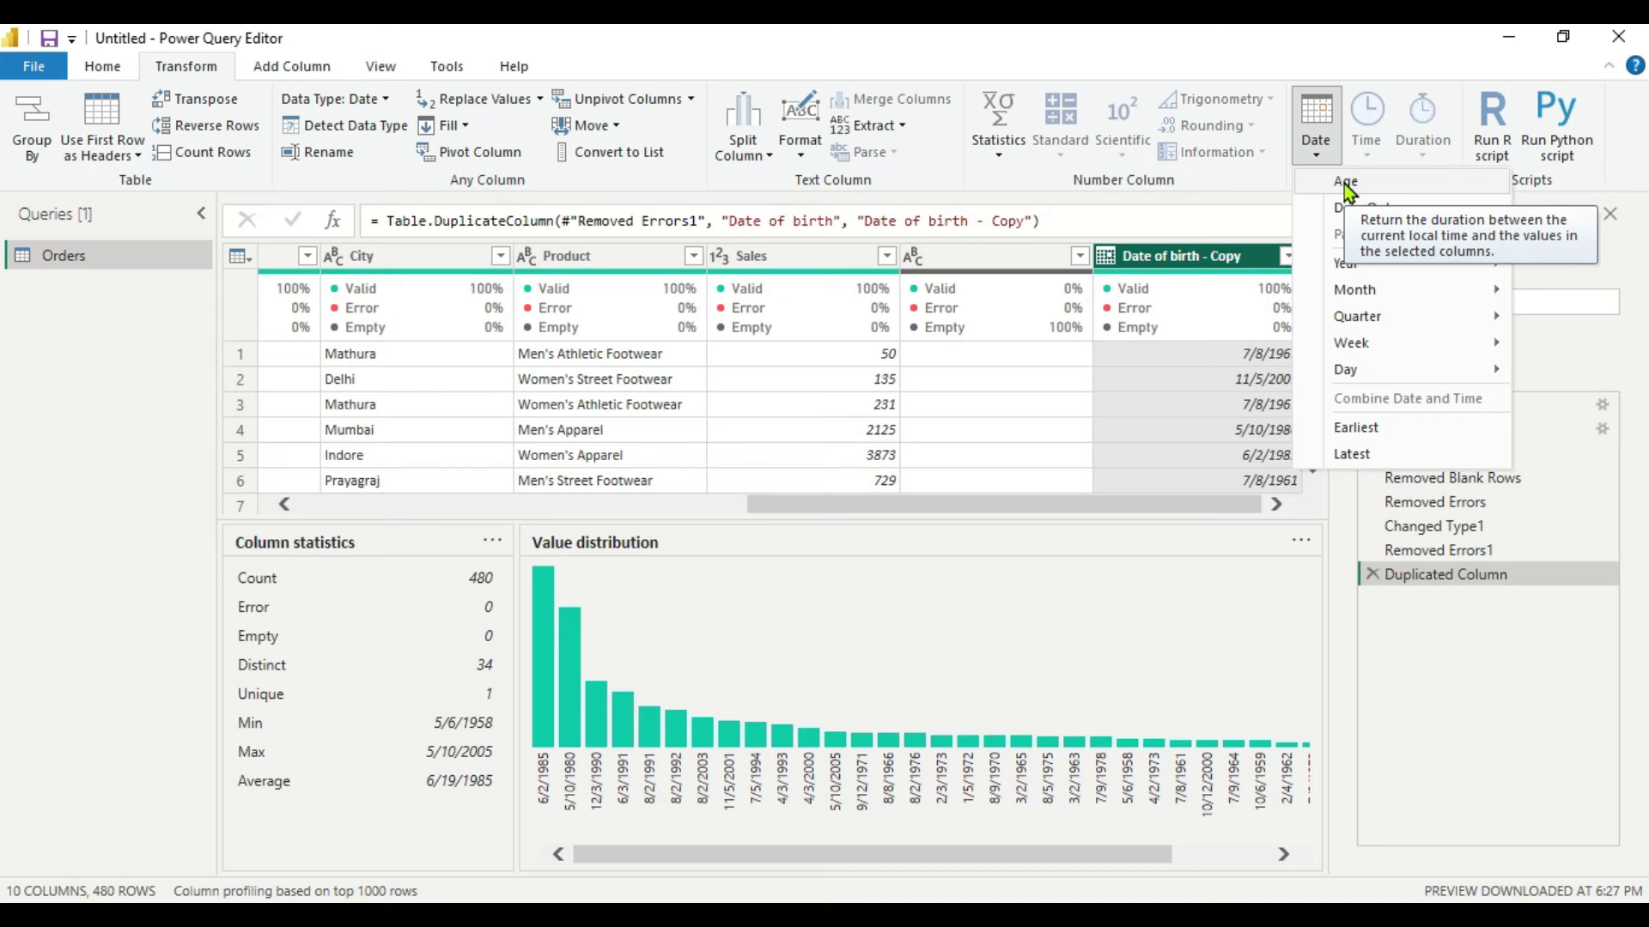
left_click(1343, 183)
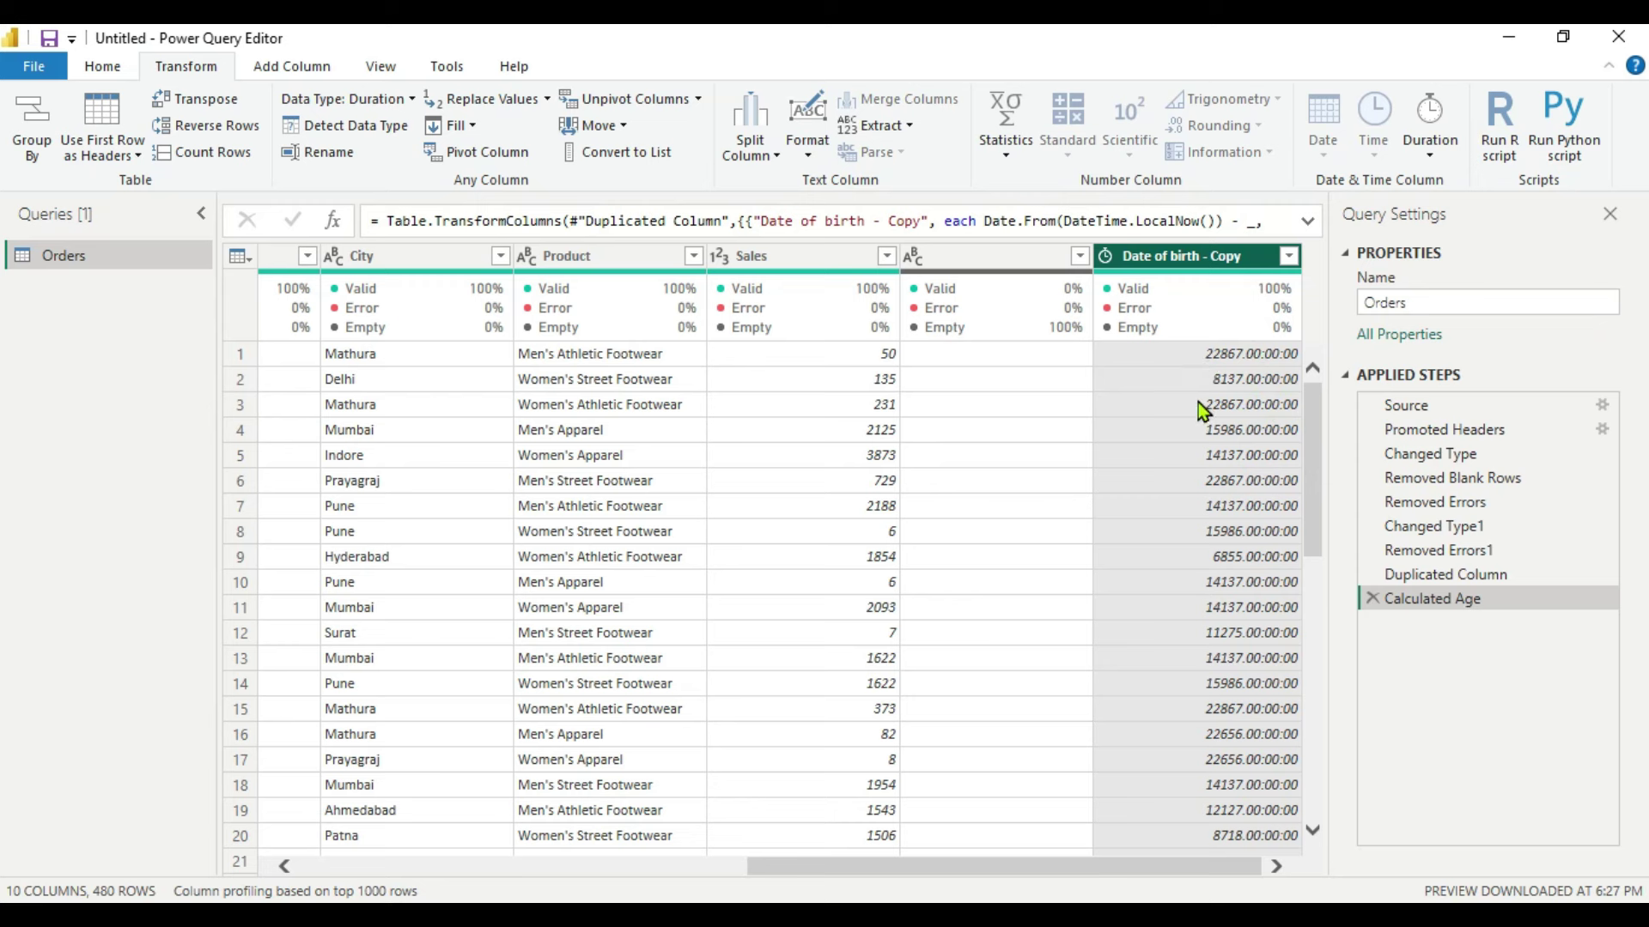
Step: Convert the age duration in the Date of birth - Copy column to total years and round it down
left_click(1173, 256)
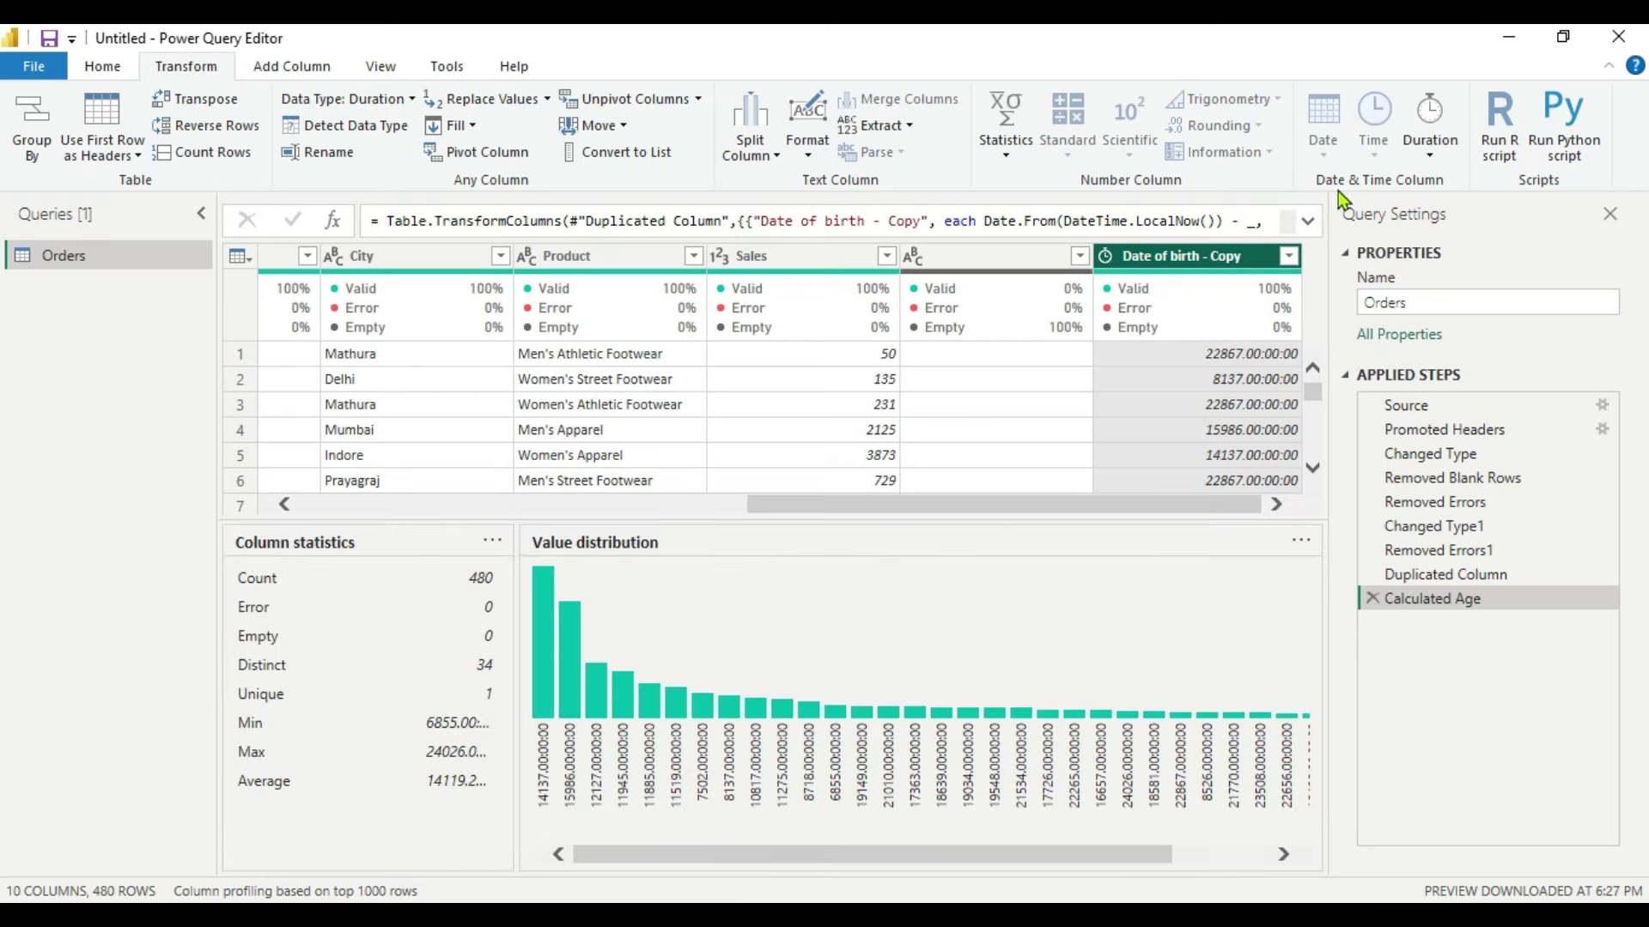
left_click(1432, 156)
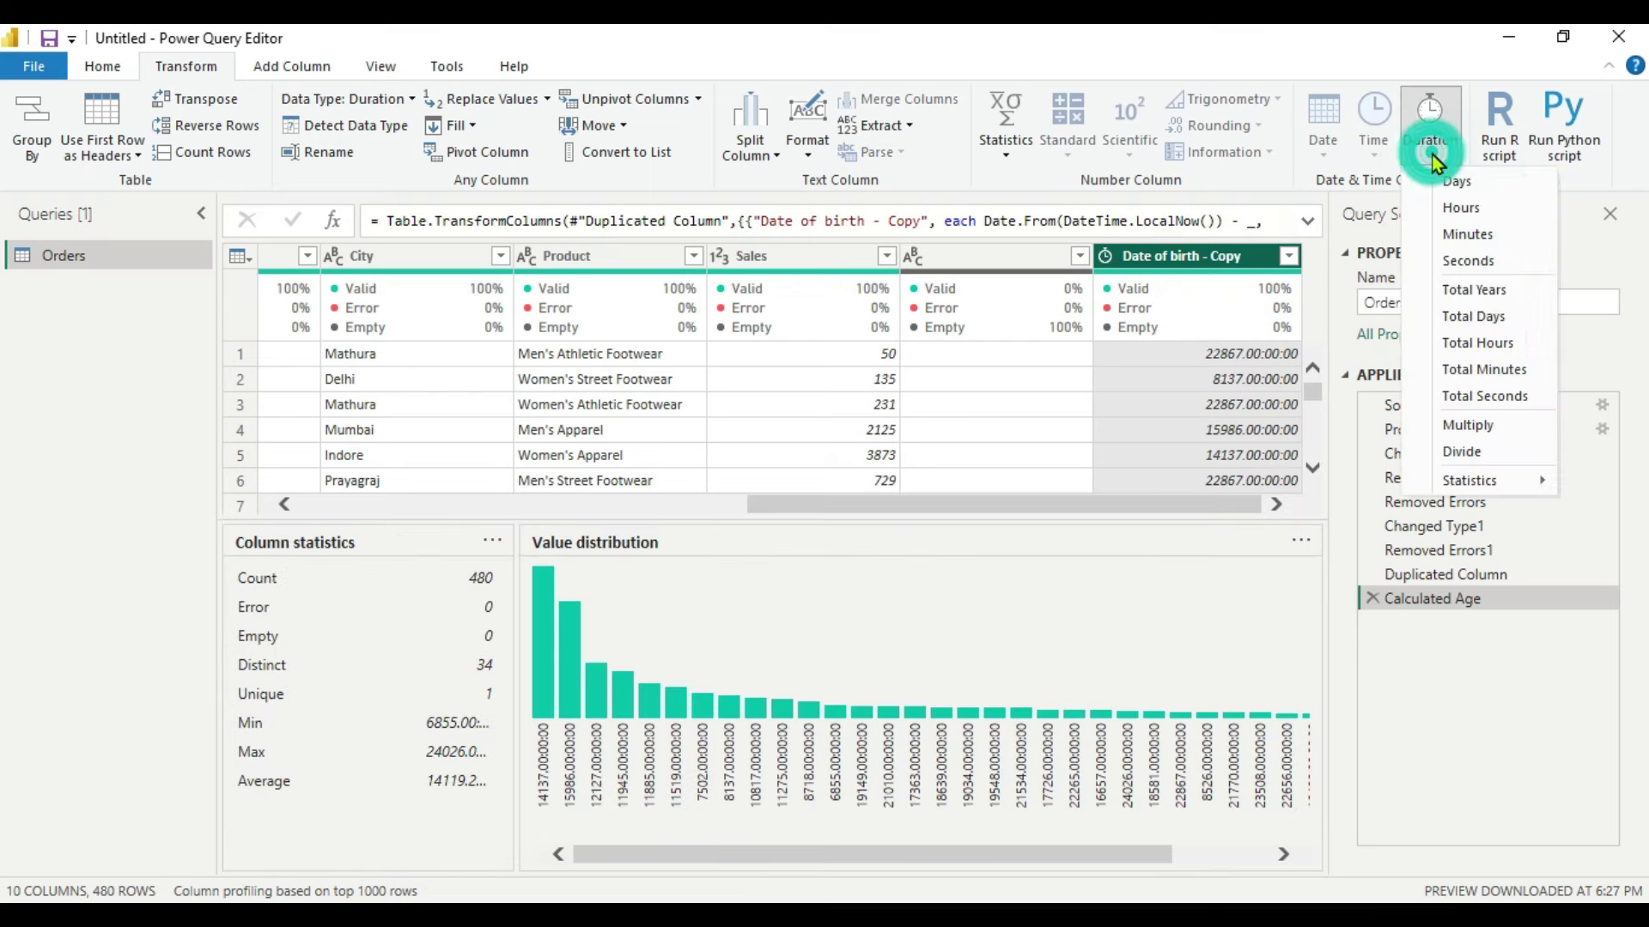
left_click(1445, 292)
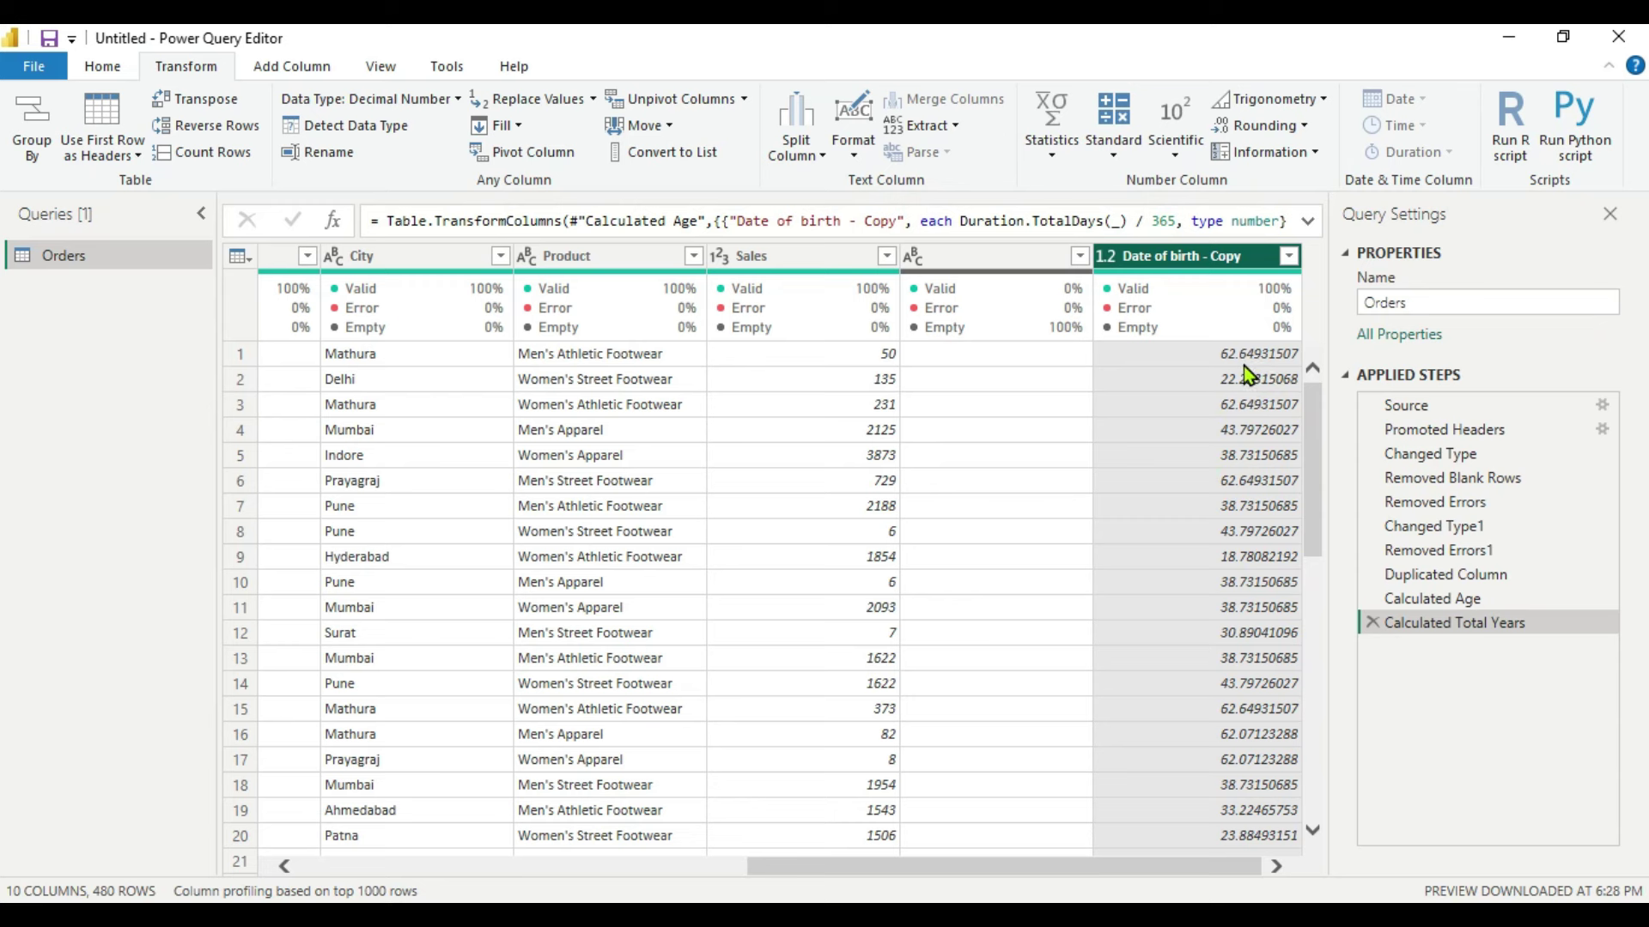
left_click(1305, 126)
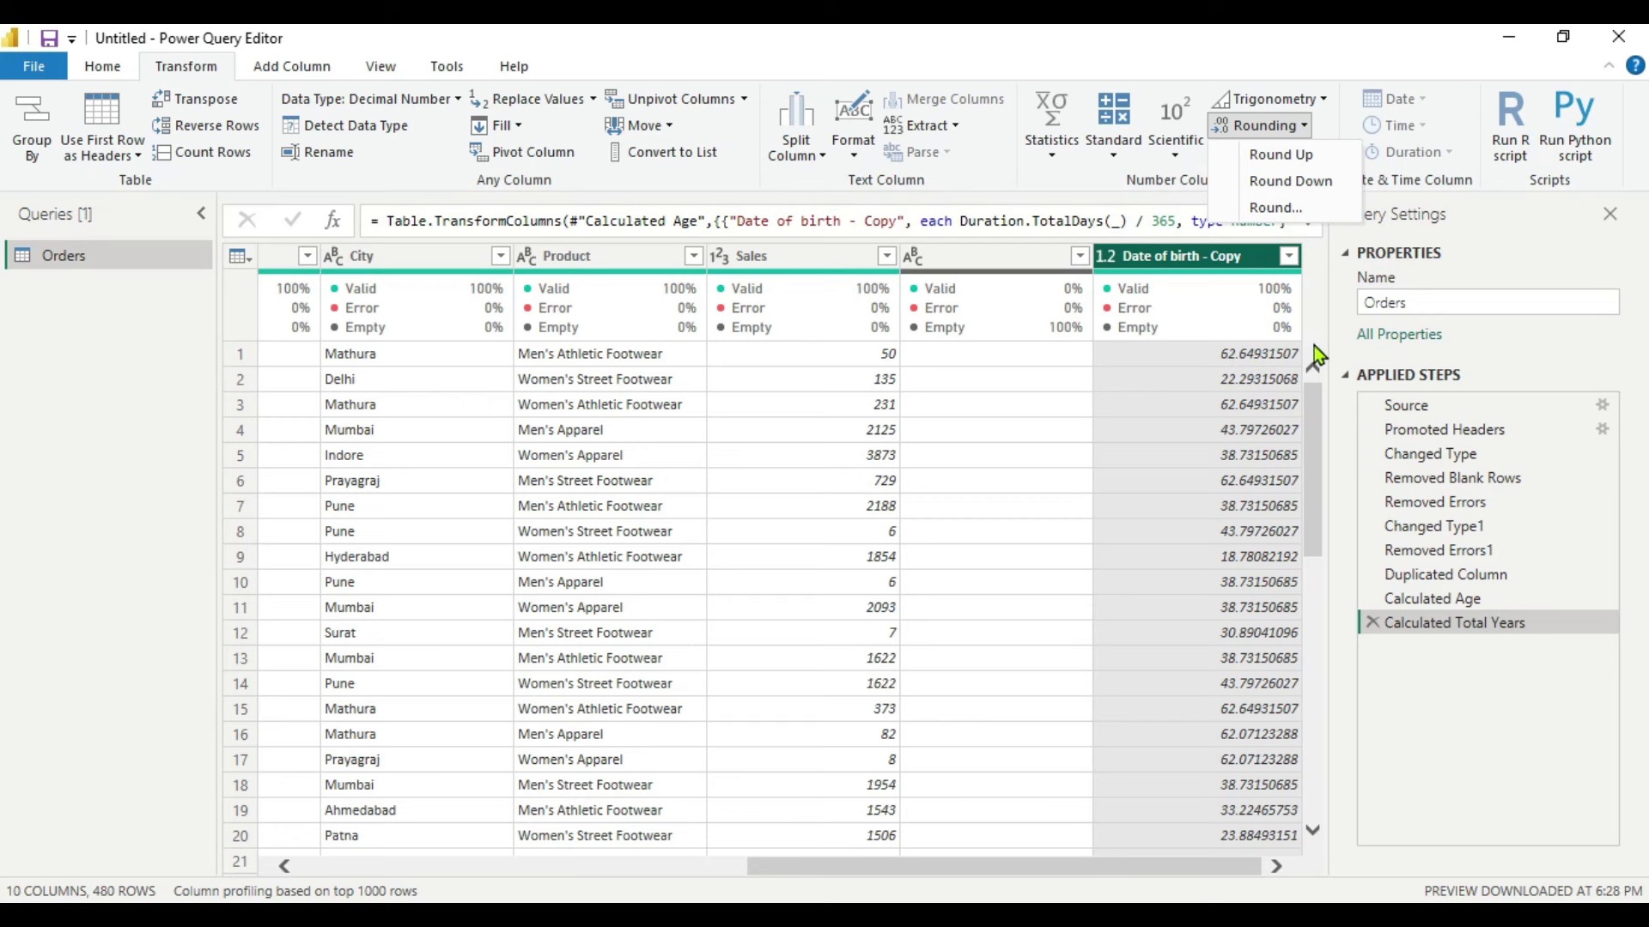
left_click(1275, 181)
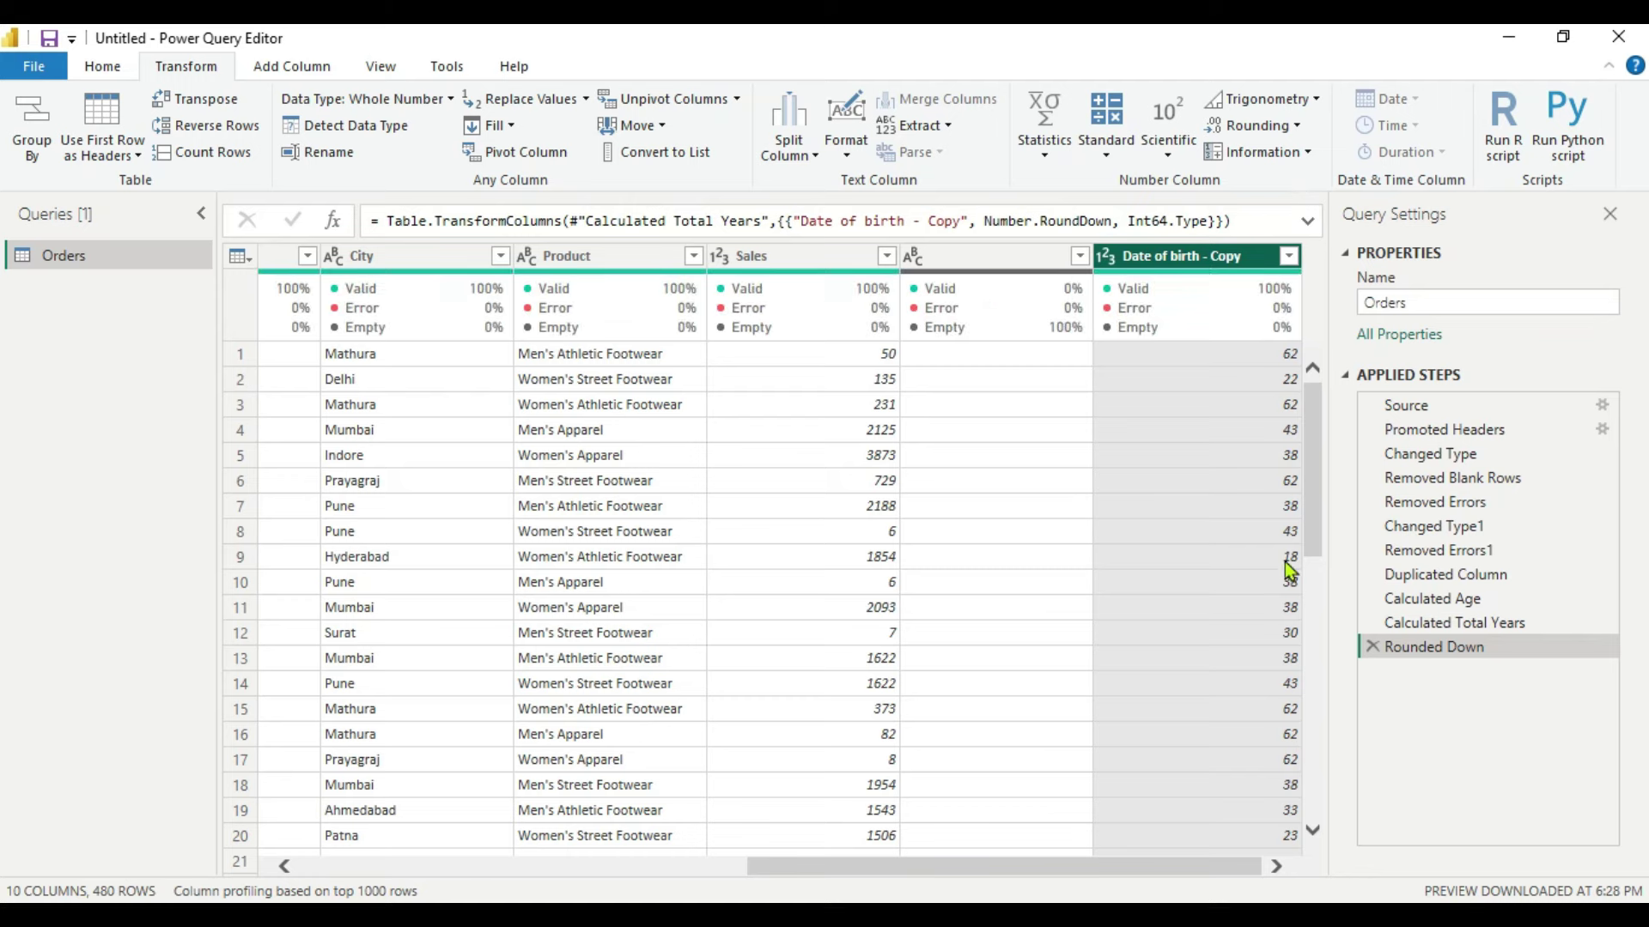
Step: Rename the Date of birth - Copy column as age
left_click_drag(1311, 475, 1311, 435)
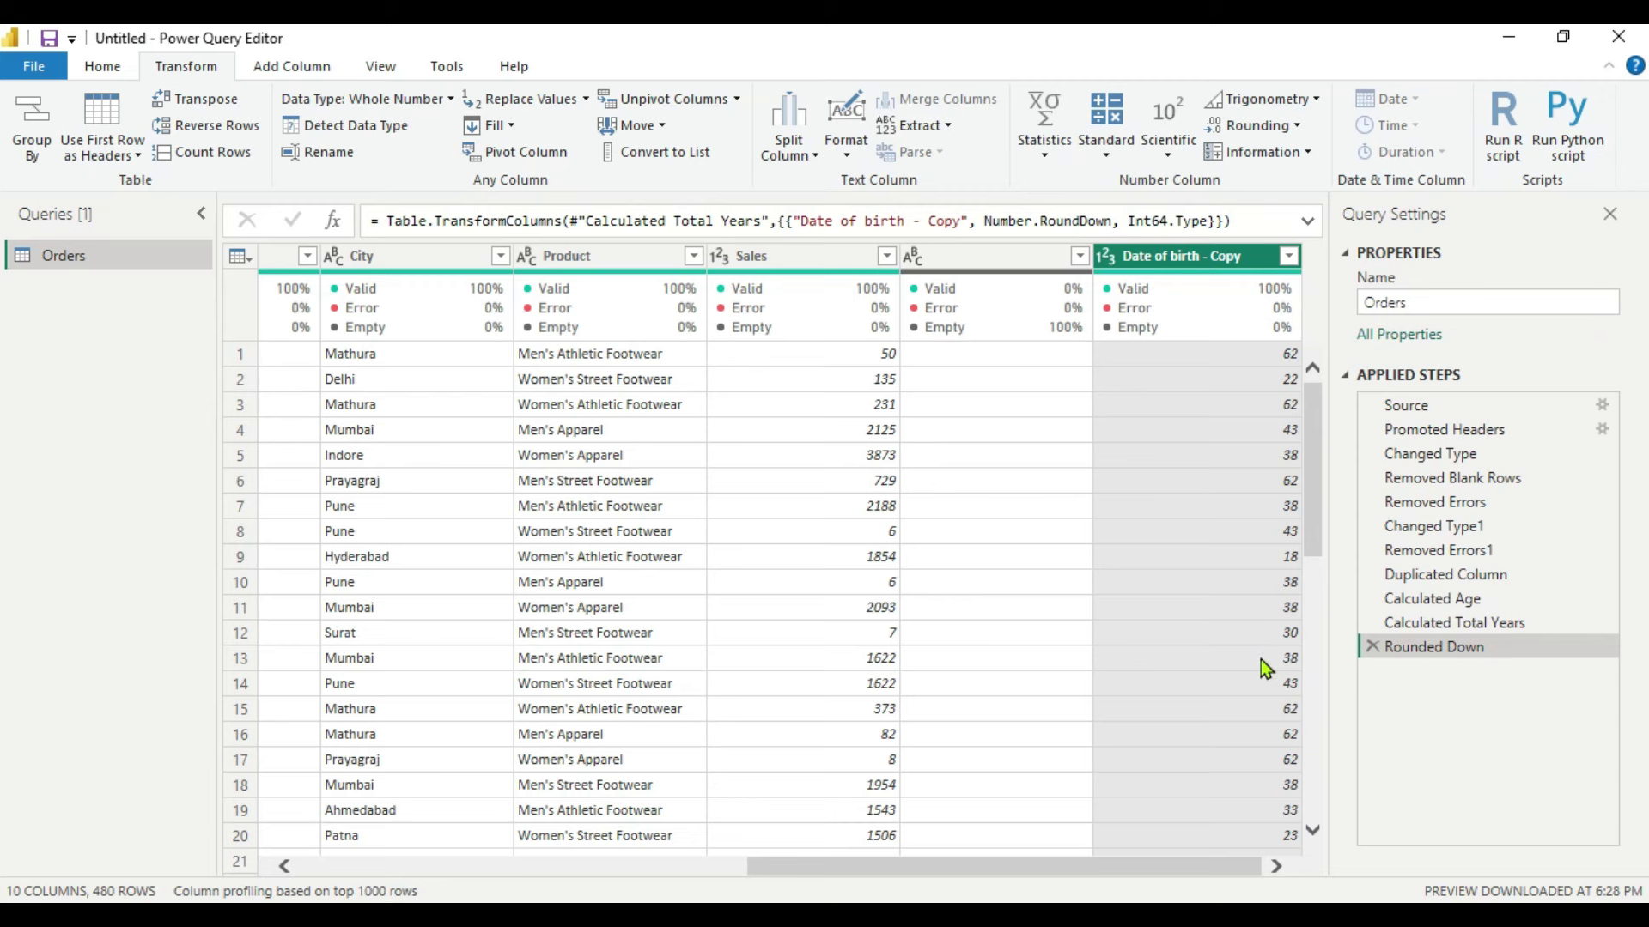
double_click(1169, 262)
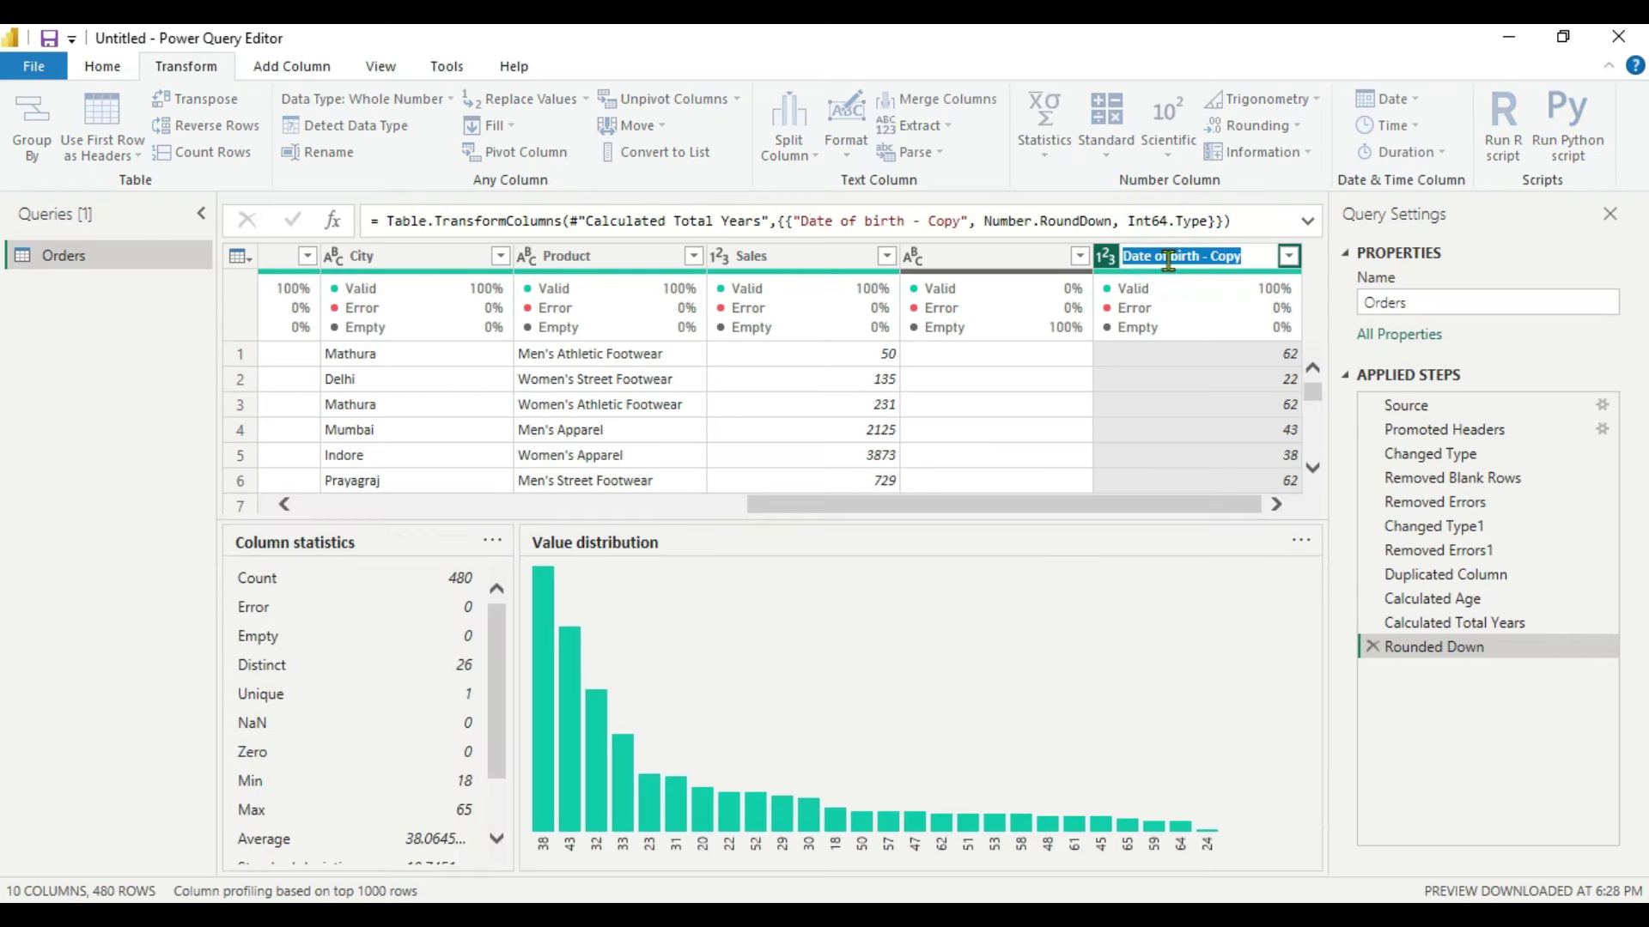
type("age")
left_click(1498, 266)
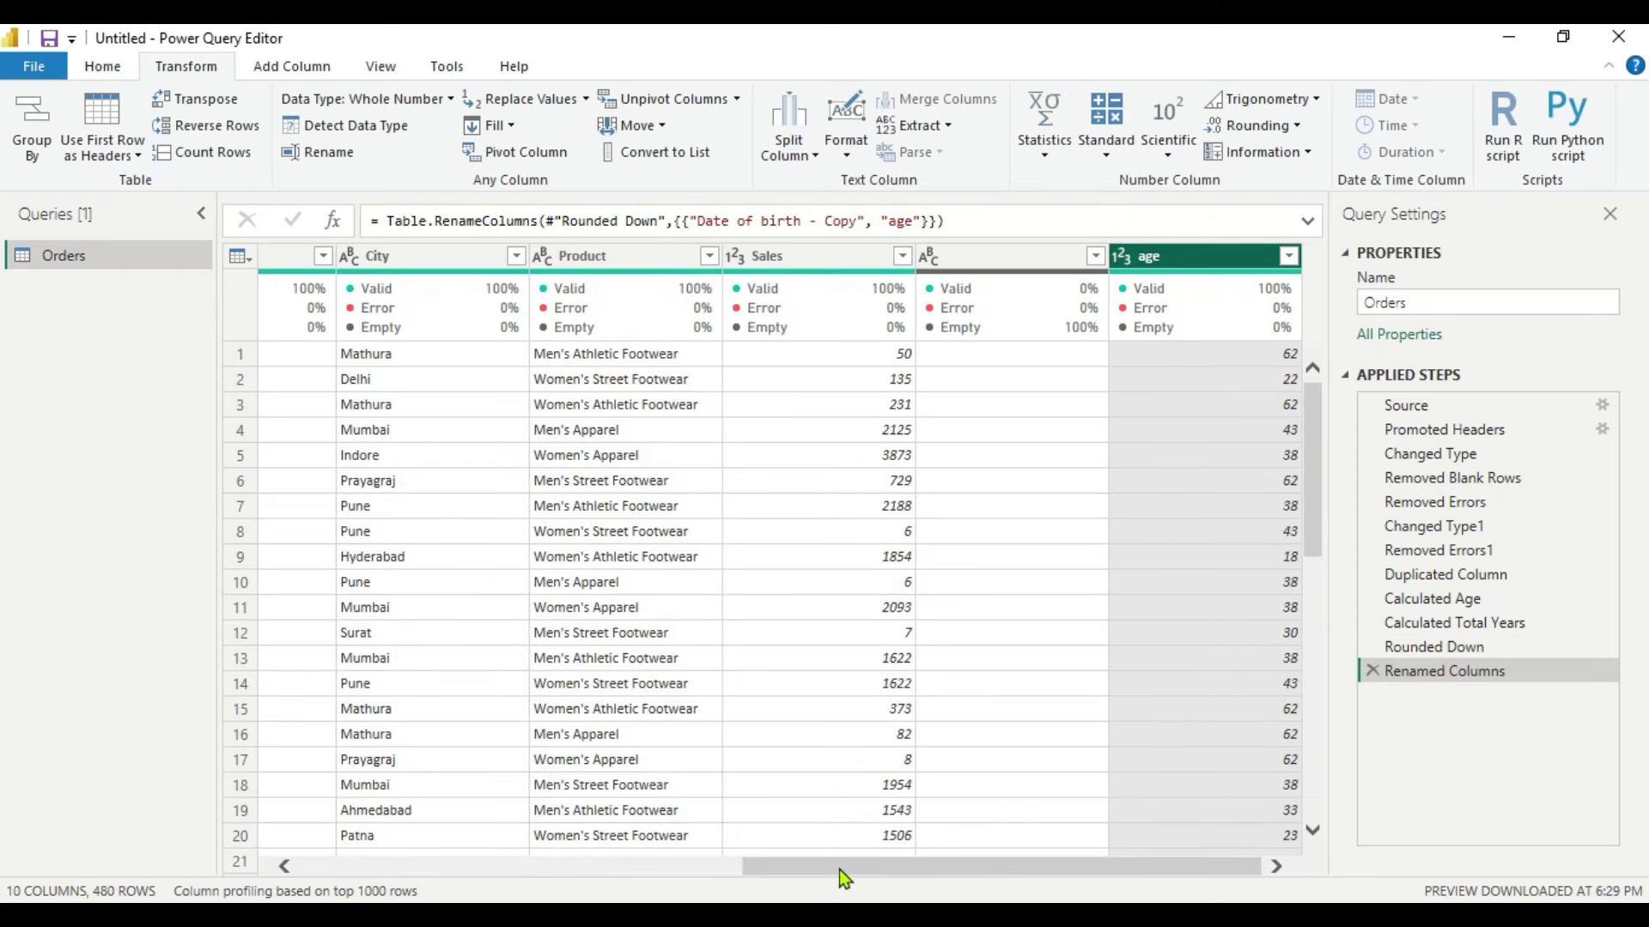
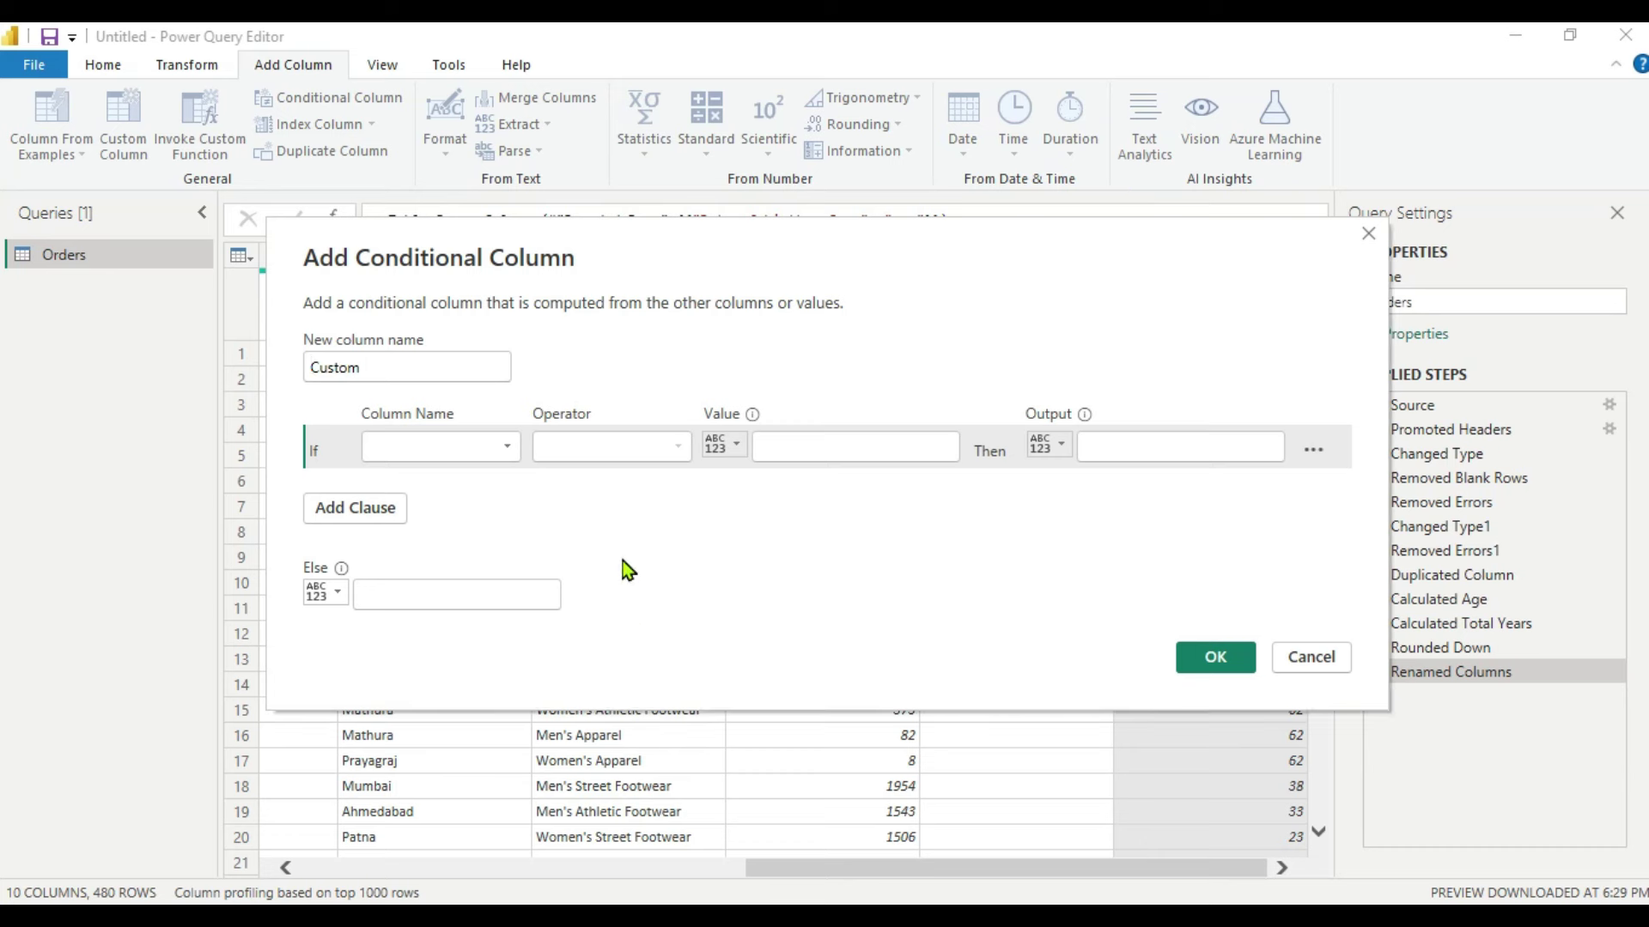
Step: Define the first condition of the new conditional column: if age is less than or equal to 18, output Kids
left_click(507, 447)
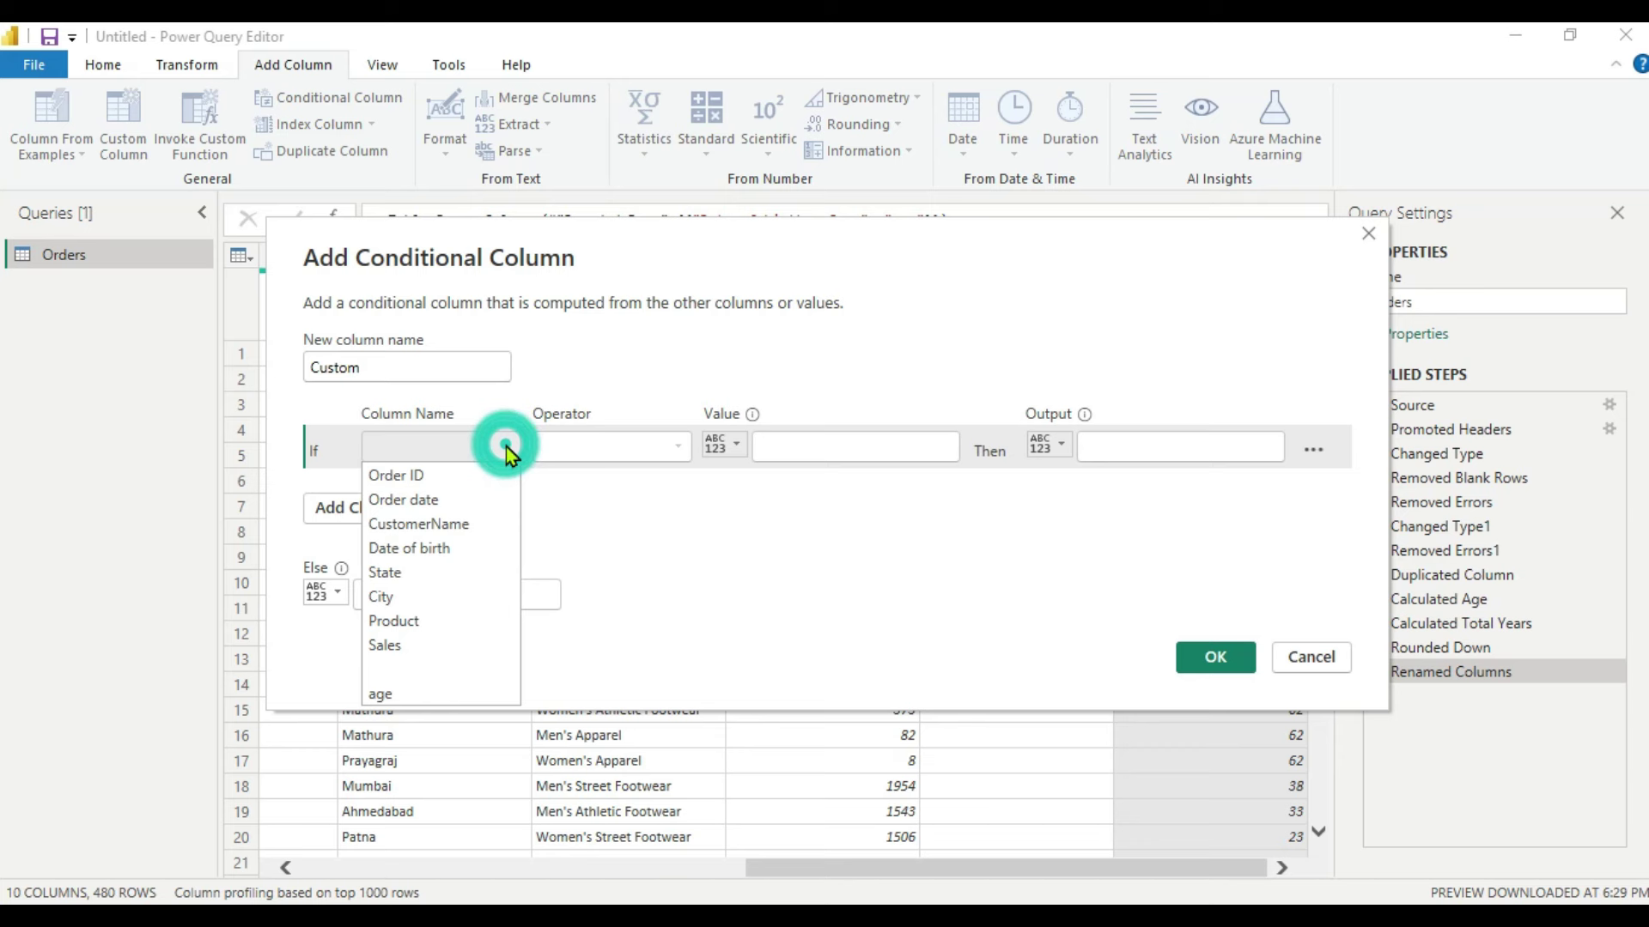
left_click(399, 695)
left_click(676, 455)
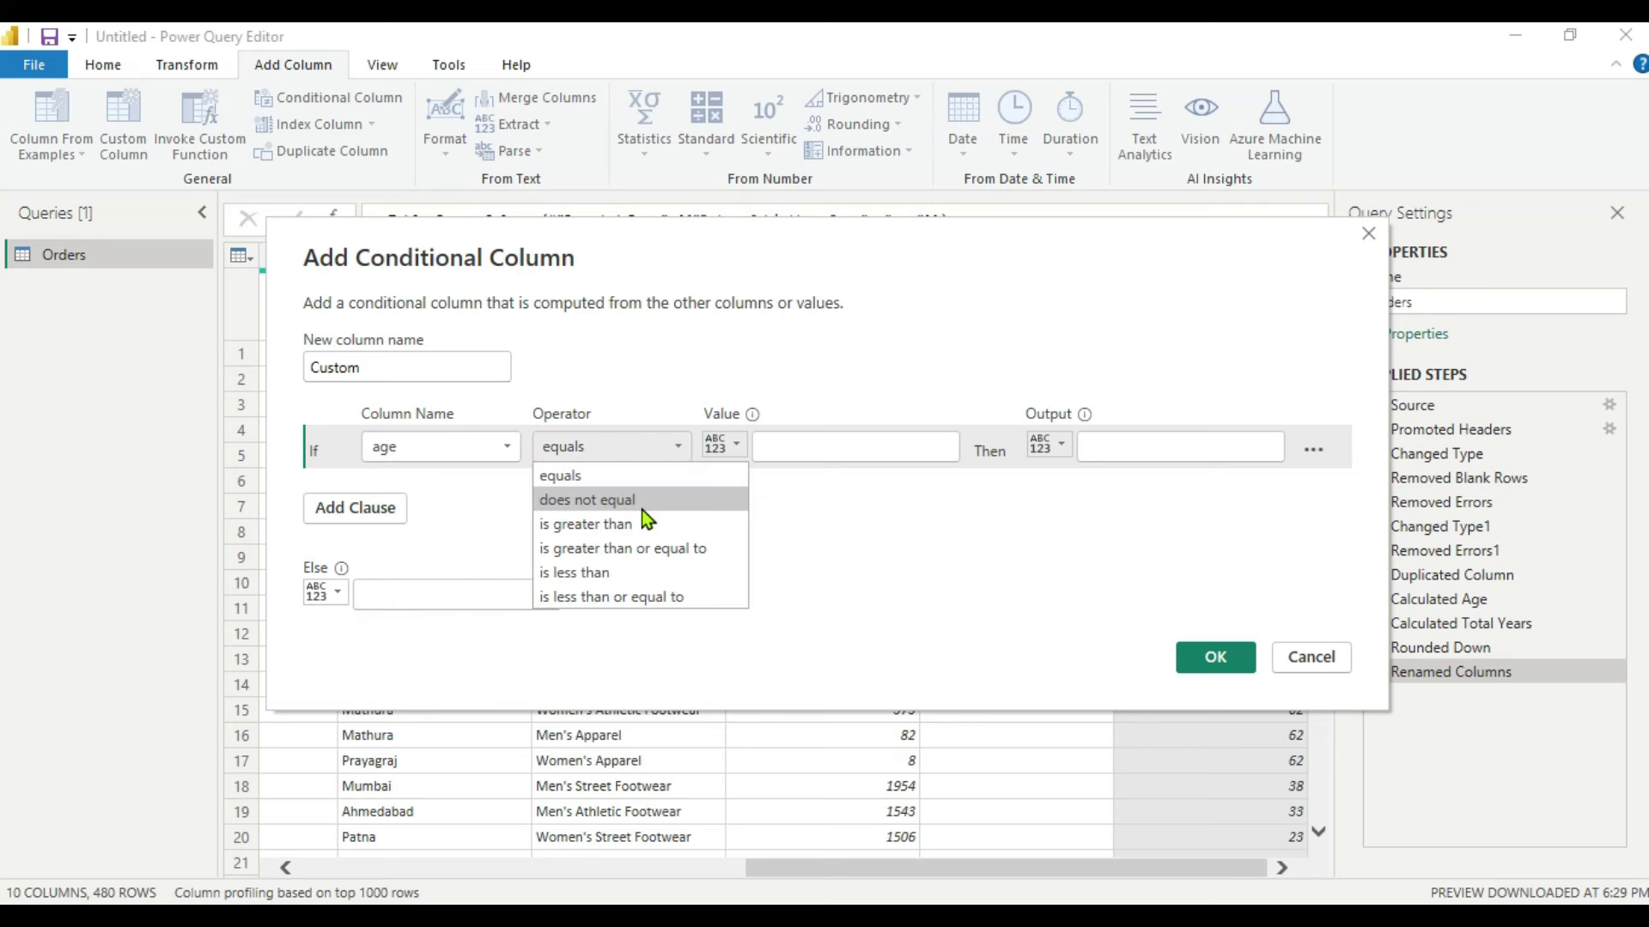
left_click(606, 599)
left_click(834, 450)
type("18")
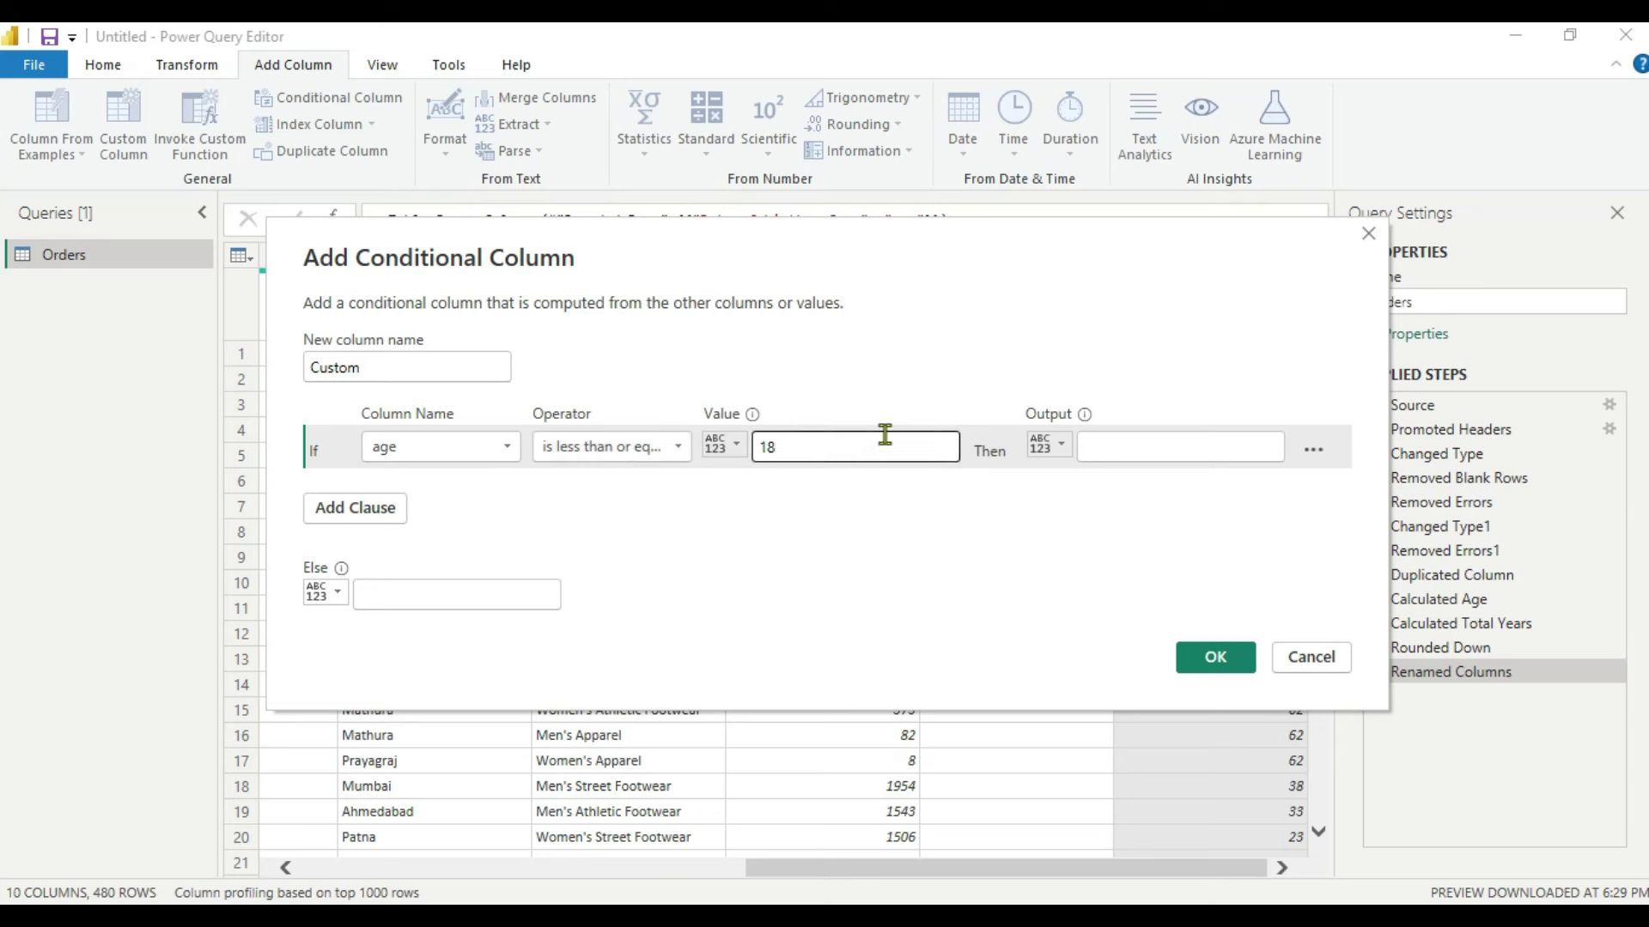
left_click(1142, 453)
type("Kids")
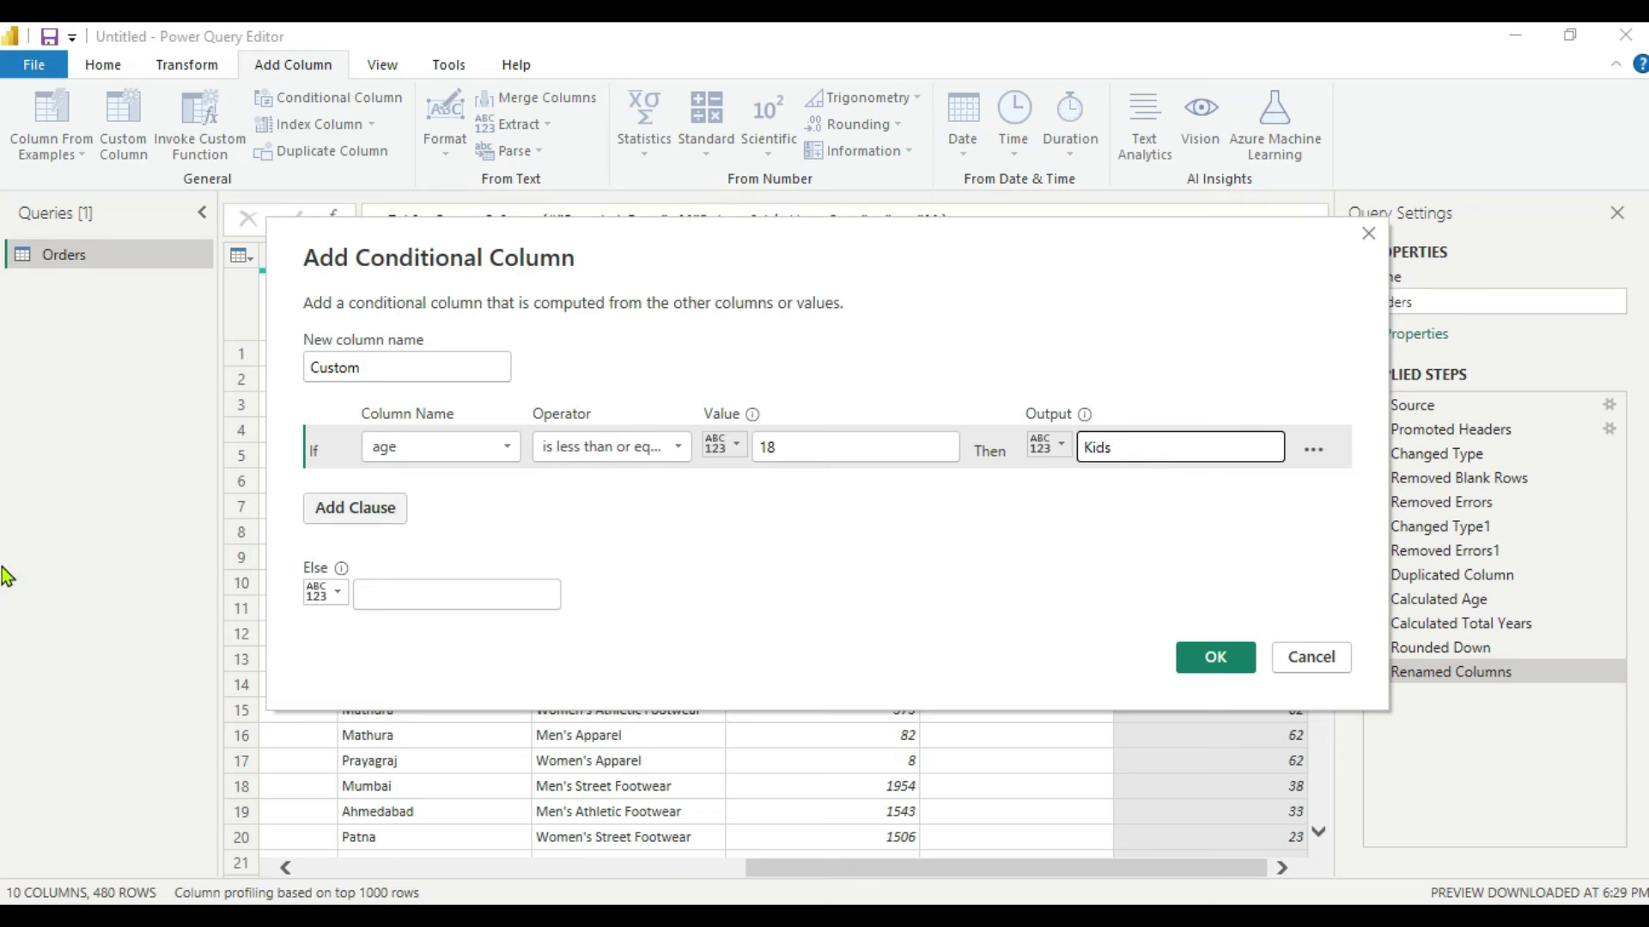
Step: Add an else-if clause that outputs Youth when age is less than or equal to 30
left_click(359, 517)
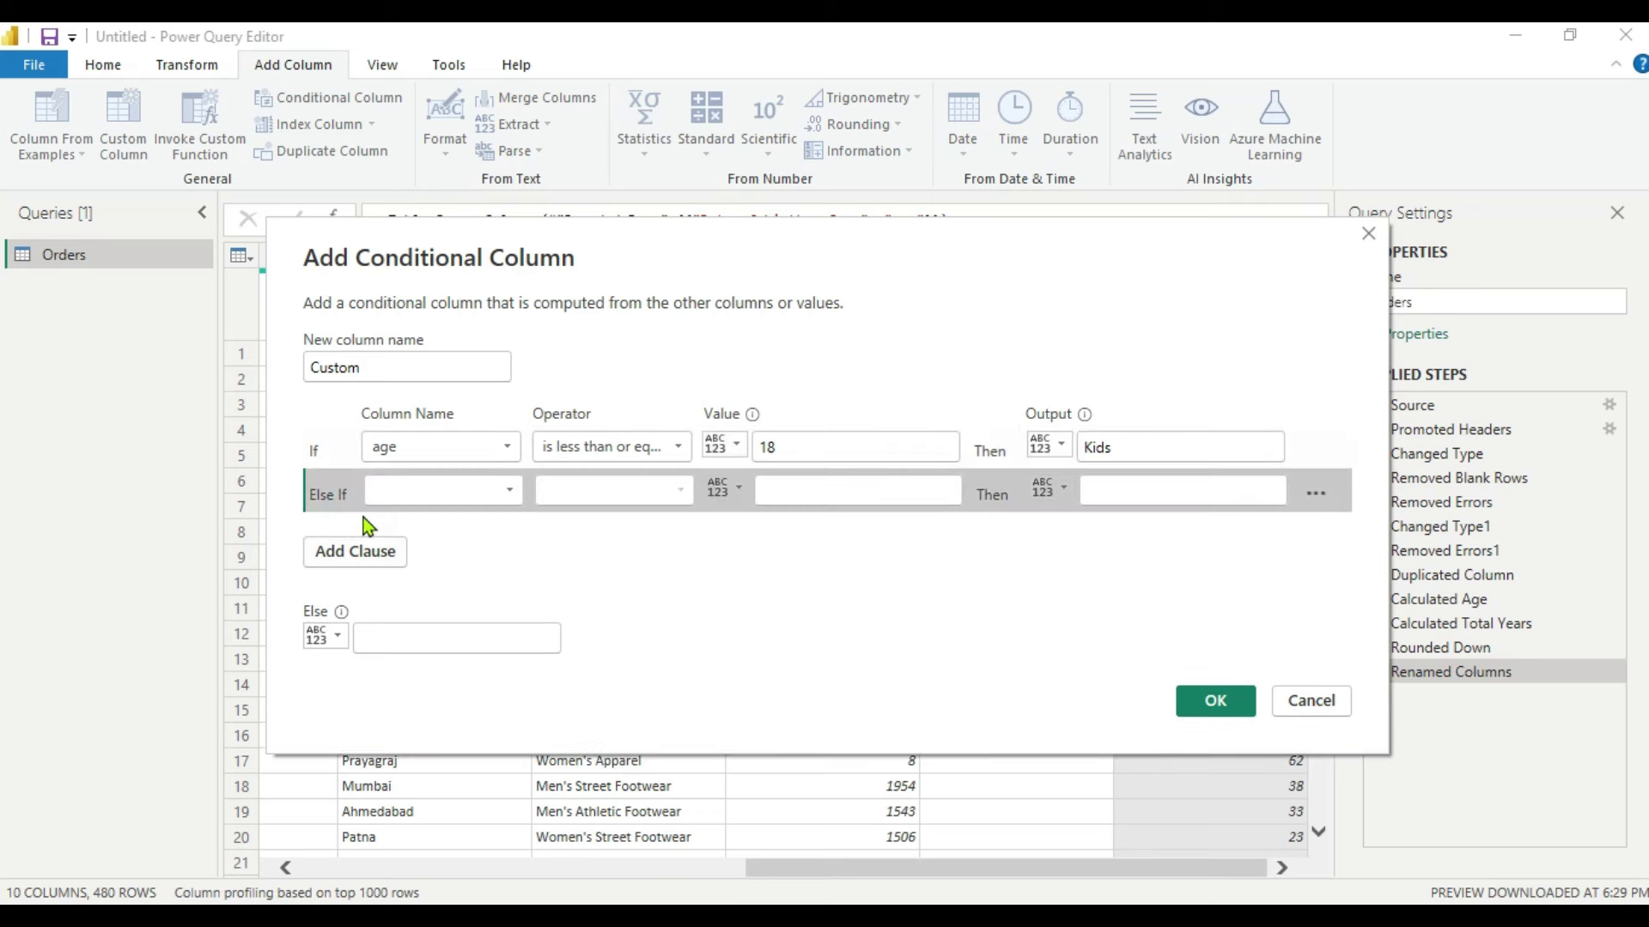
left_click(512, 497)
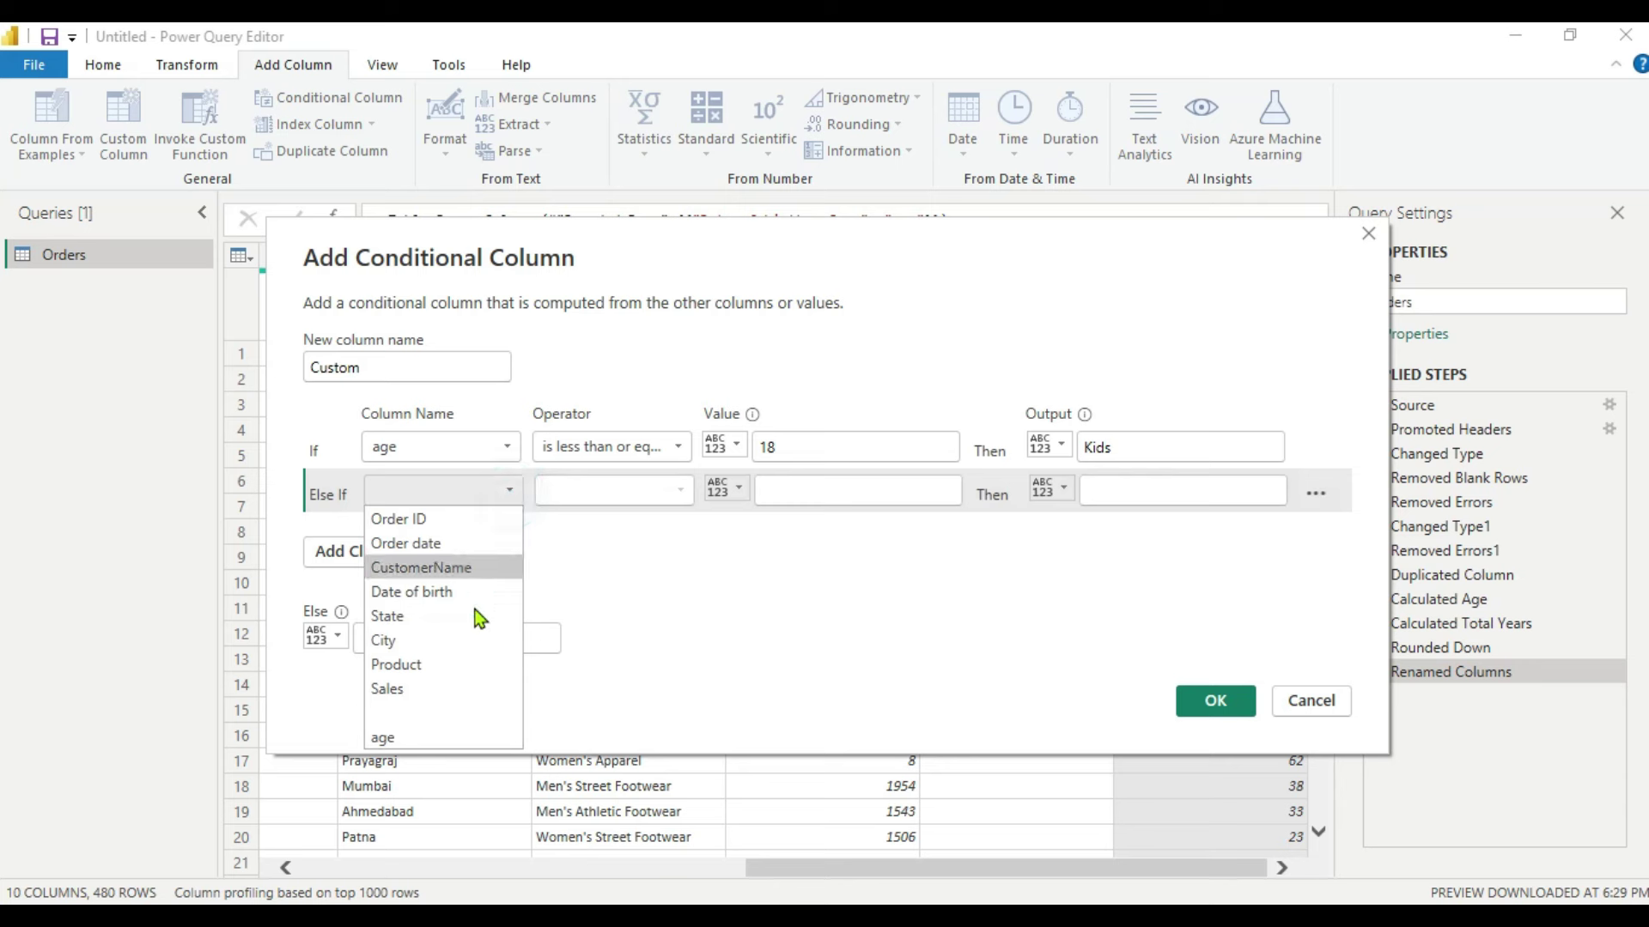
left_click(419, 737)
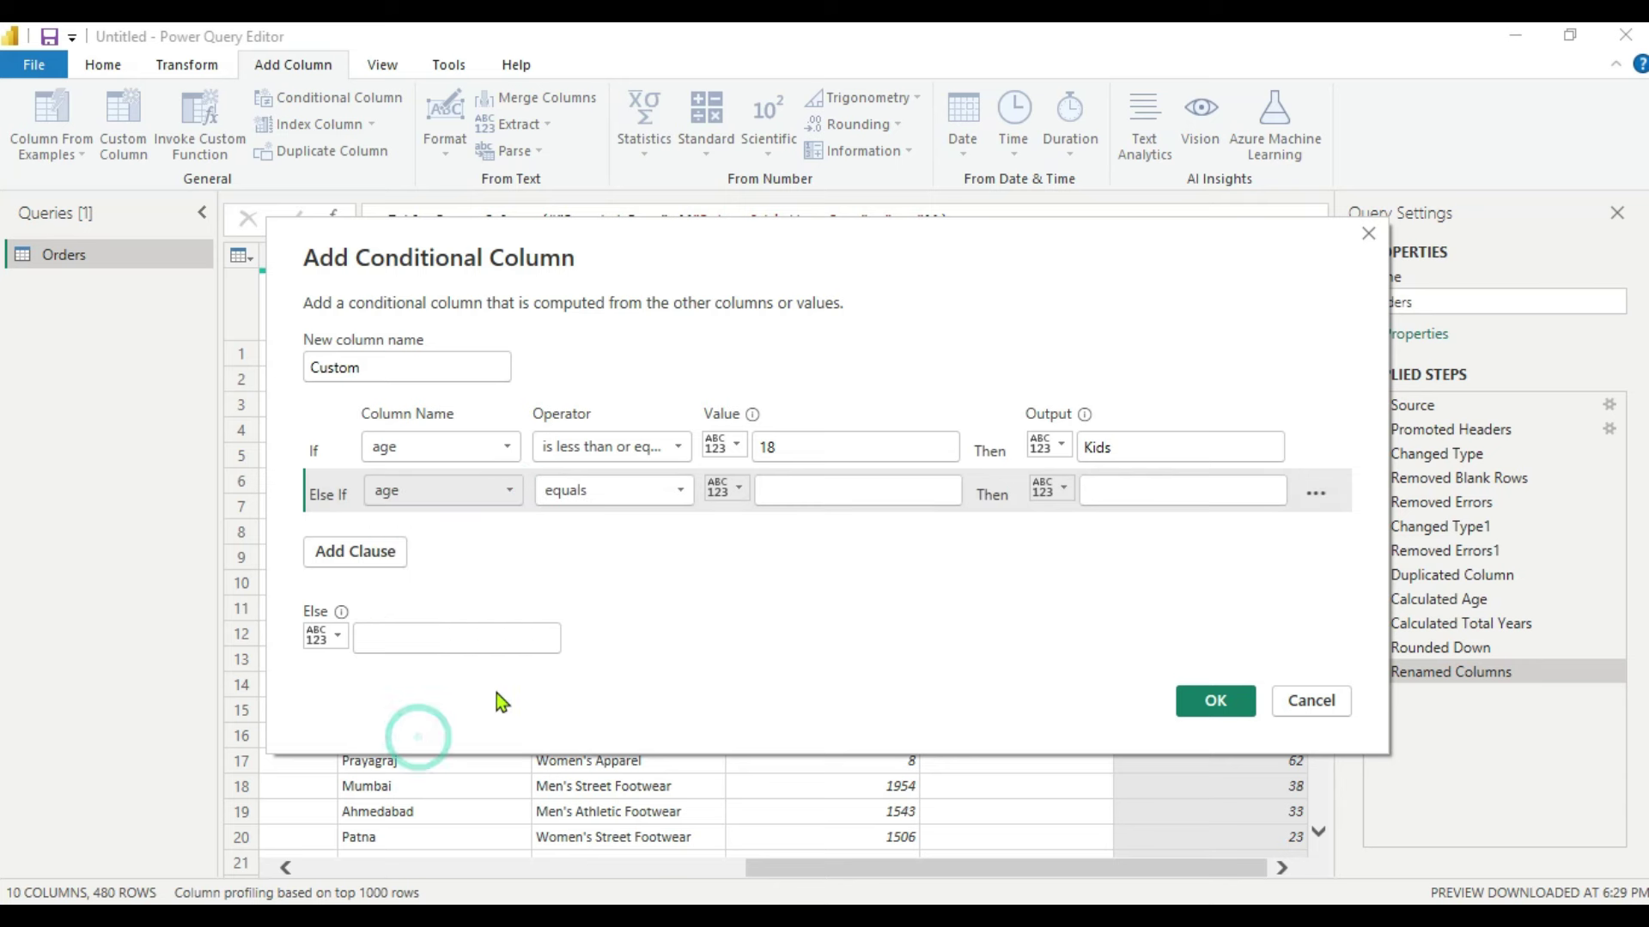
left_click(682, 495)
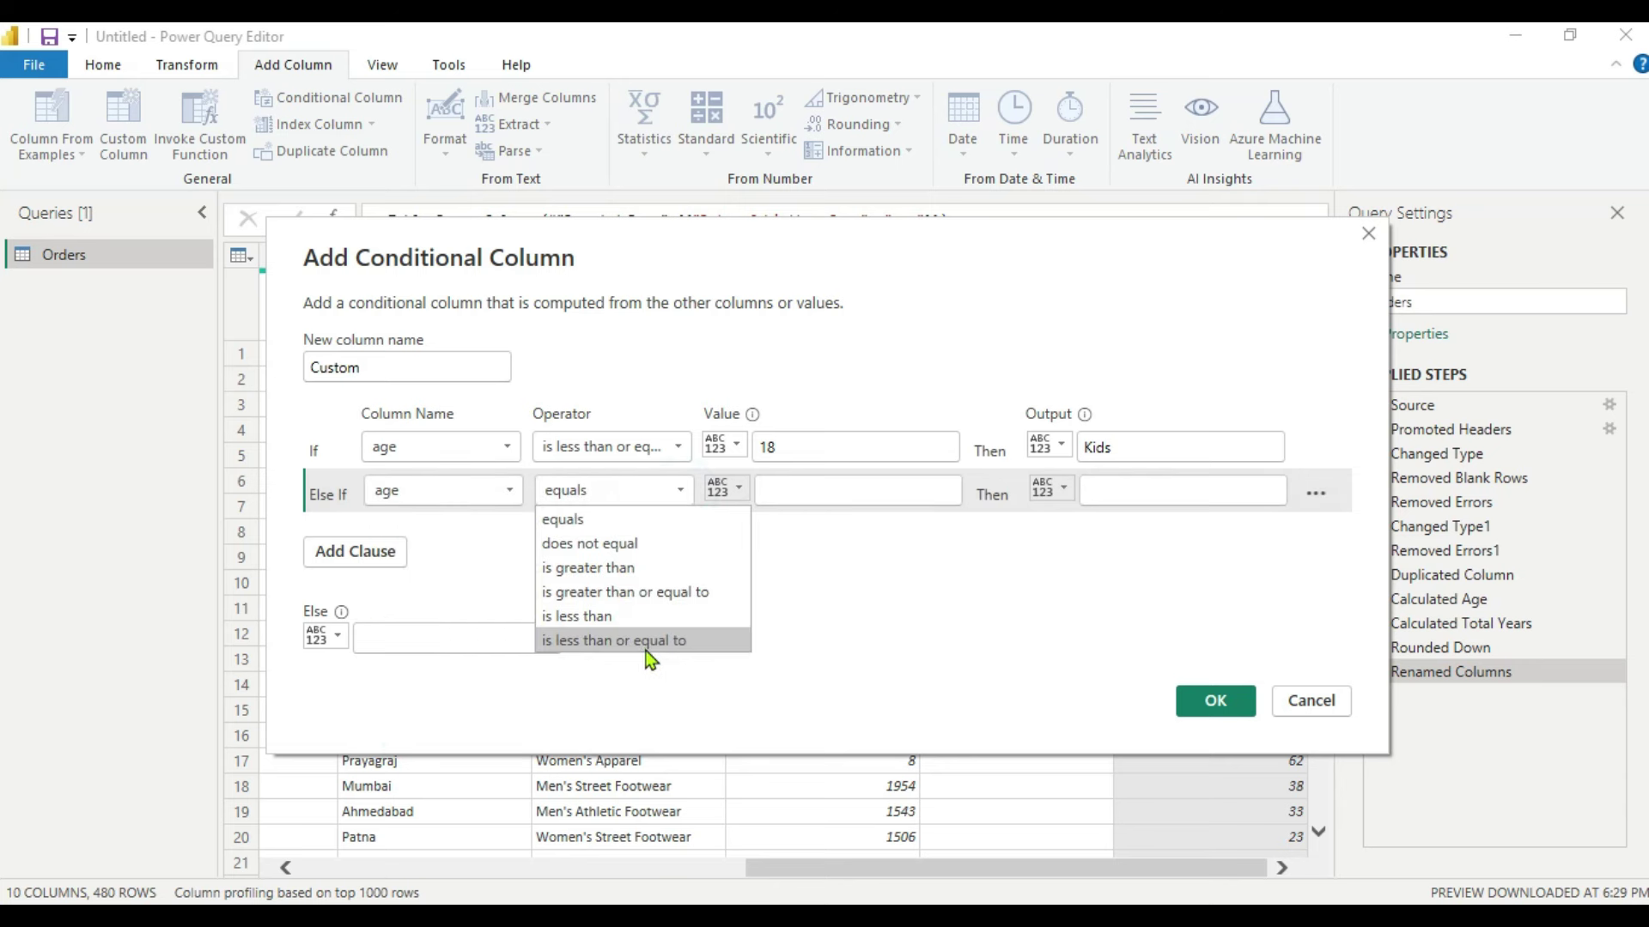
left_click(647, 646)
left_click(798, 486)
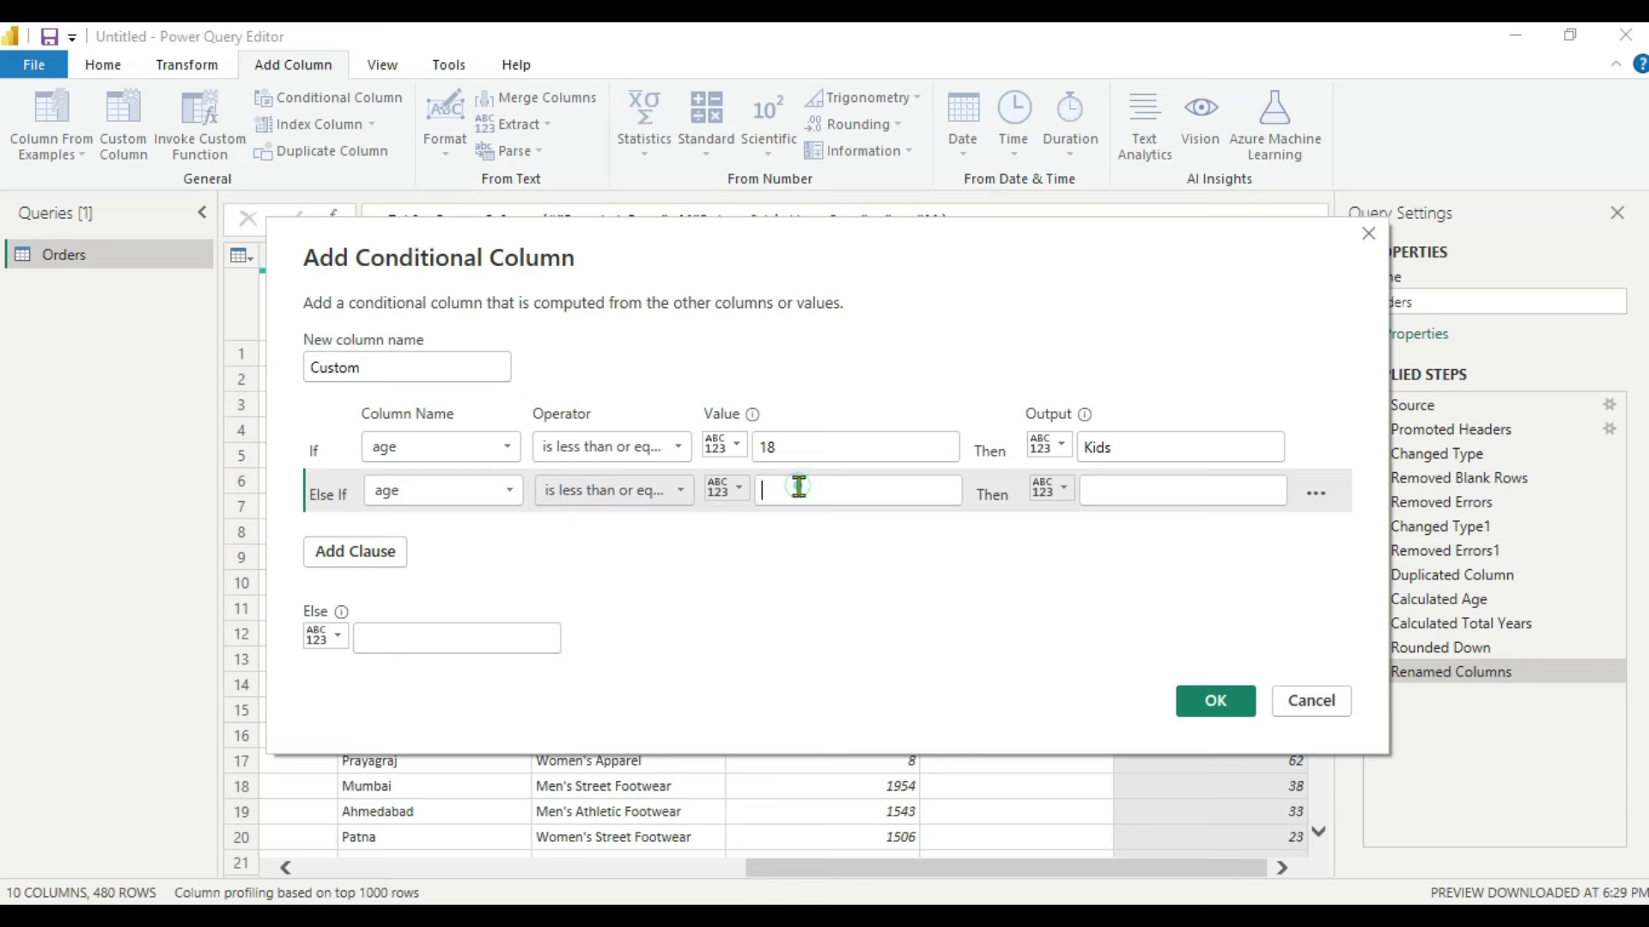
type("30")
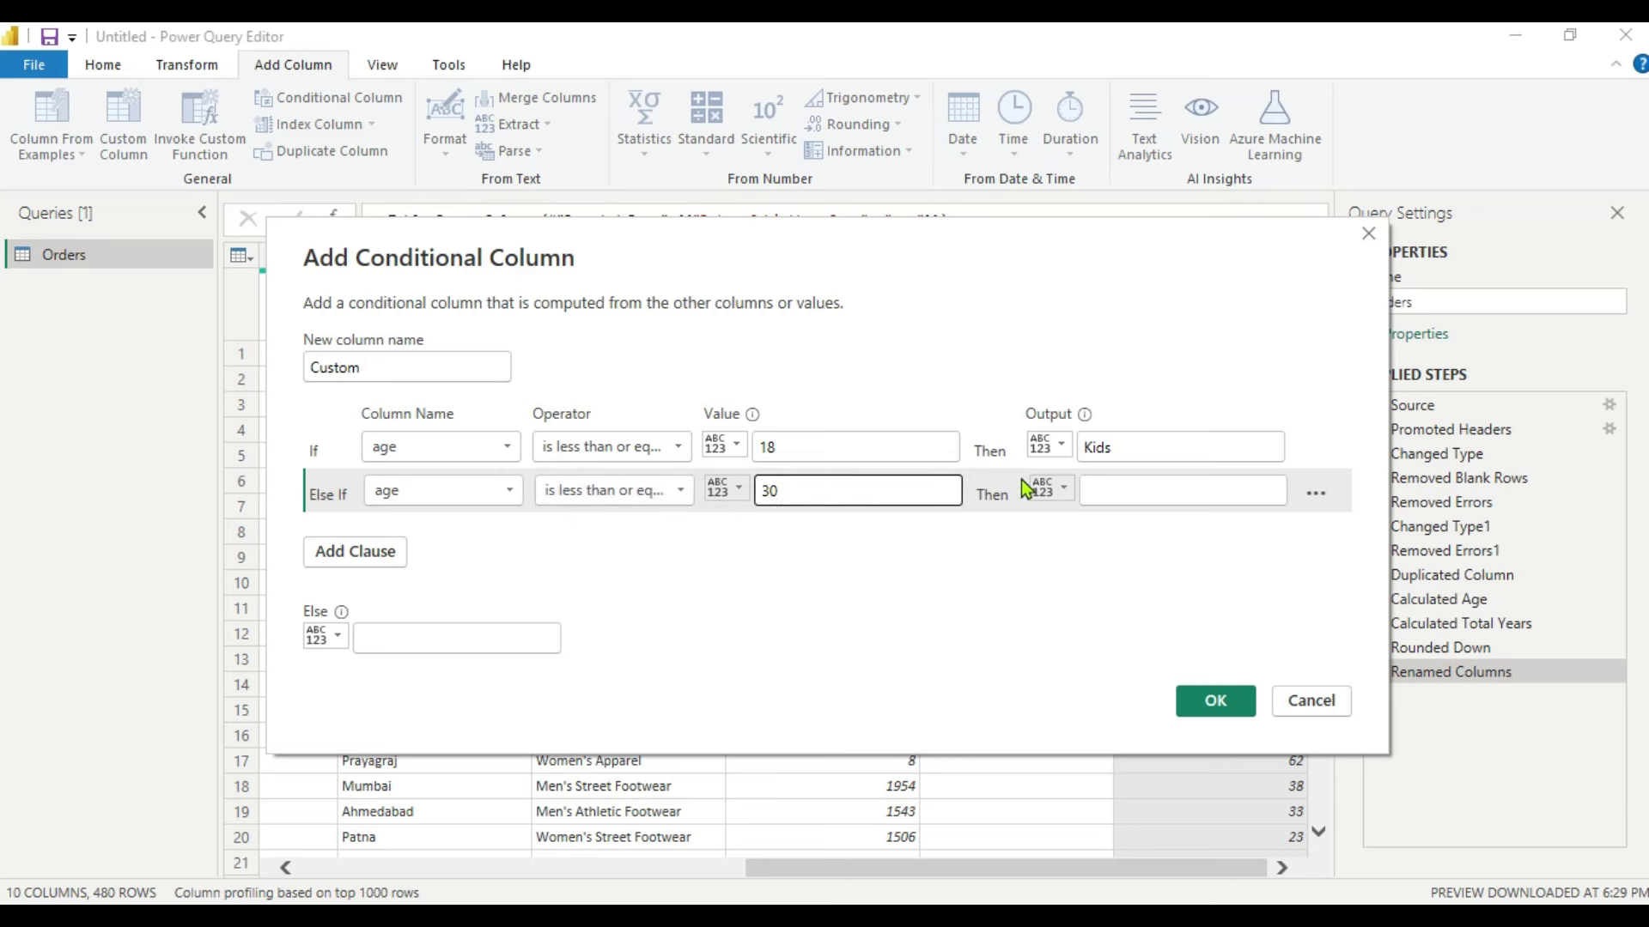
left_click(1105, 488)
type("Y")
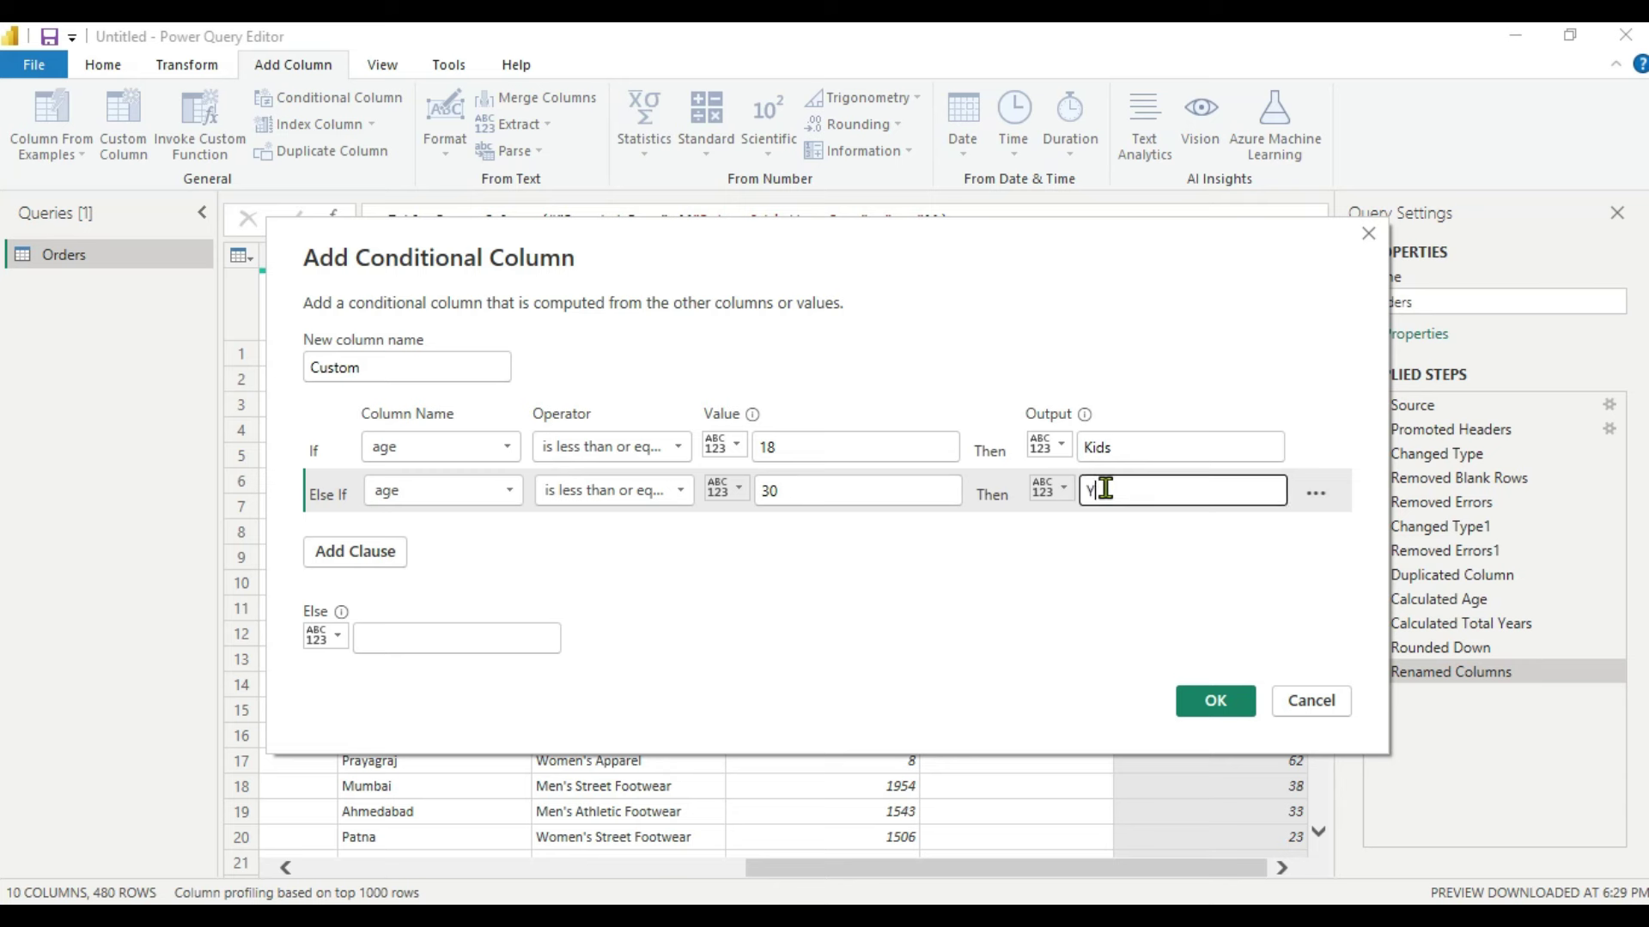
type("outh")
Step: Add an else-if clause that outputs Mid age when age is less than or equal to 55
left_click(367, 559)
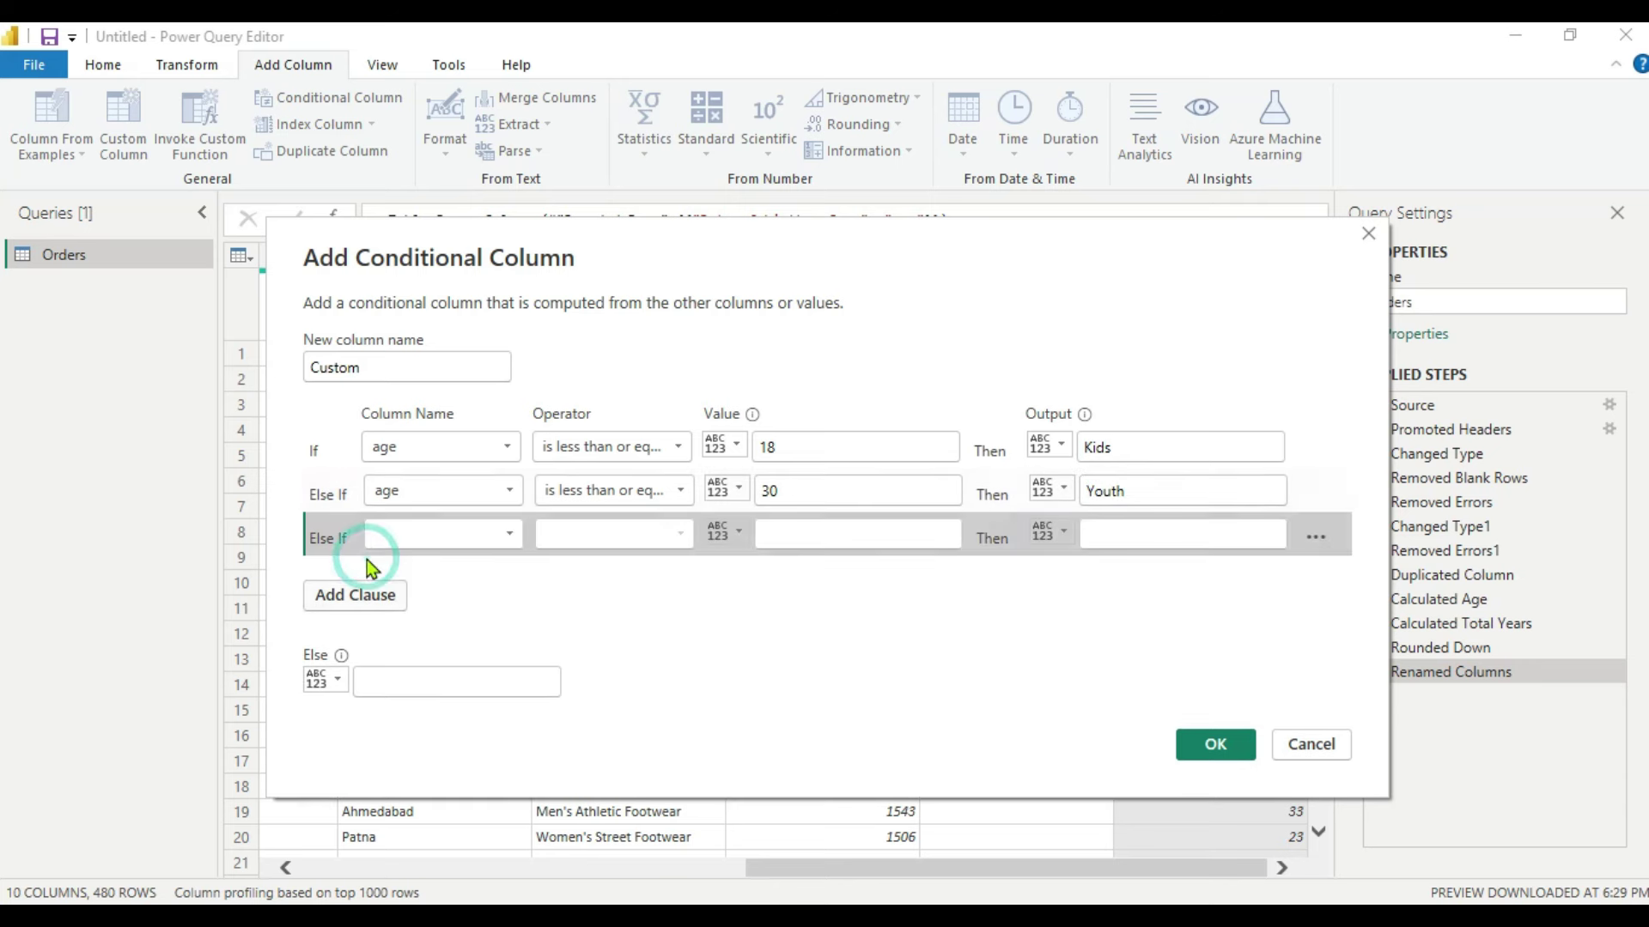
left_click(510, 539)
left_click(383, 781)
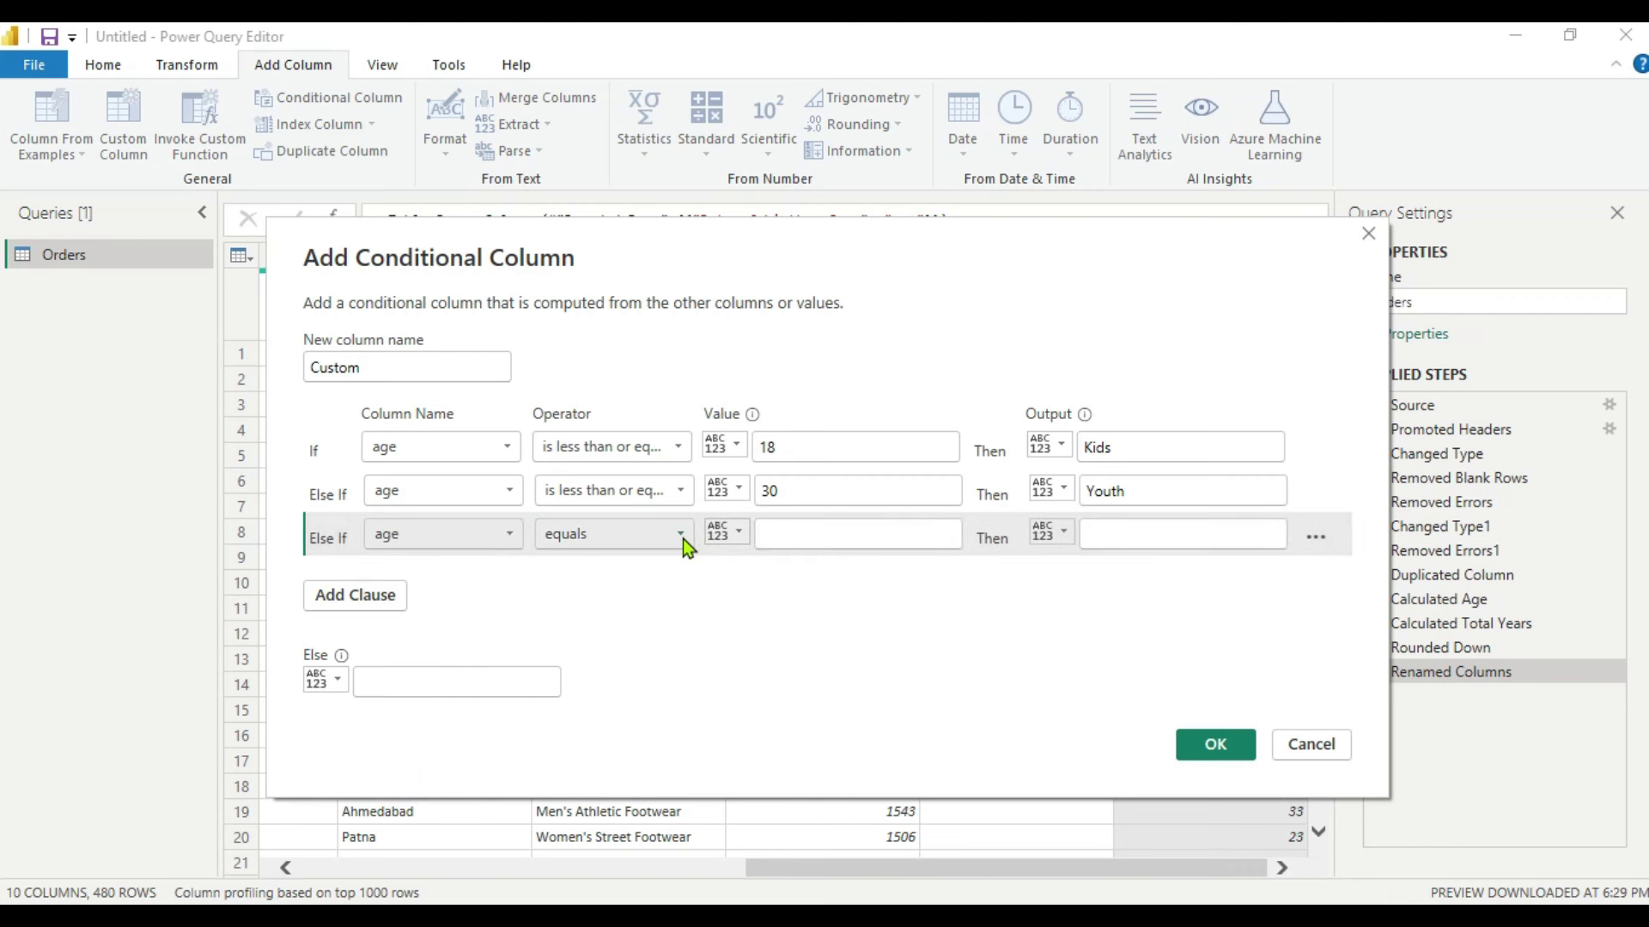
left_click(680, 534)
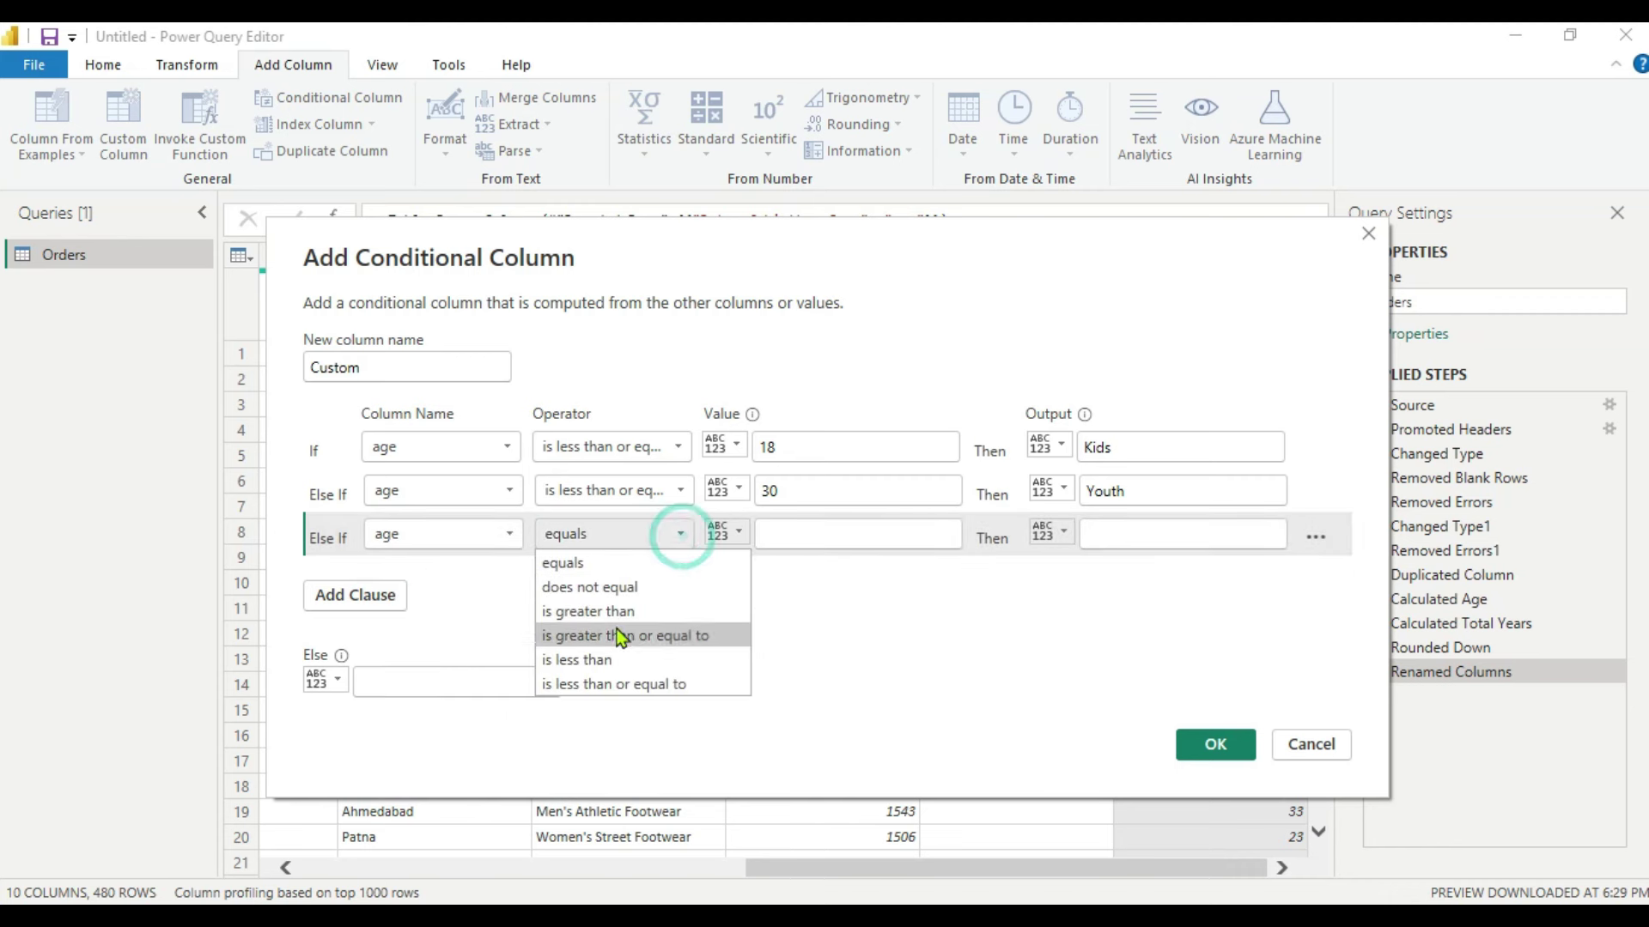
left_click(601, 684)
left_click(802, 534)
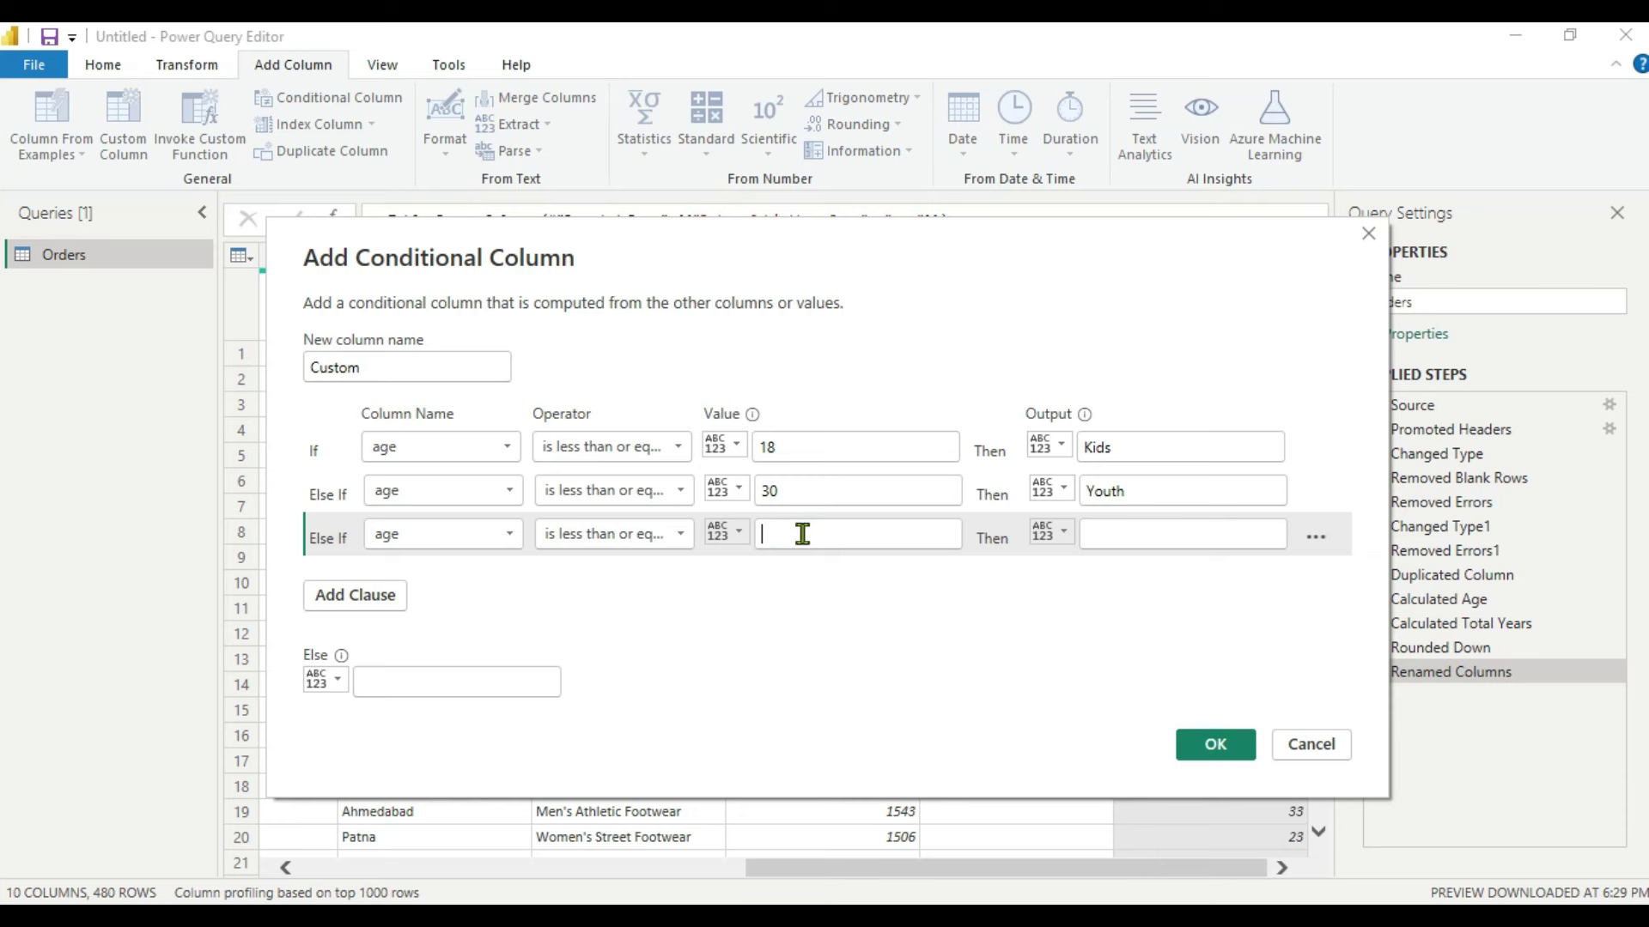
type("55")
left_click(1117, 538)
type("Mid age")
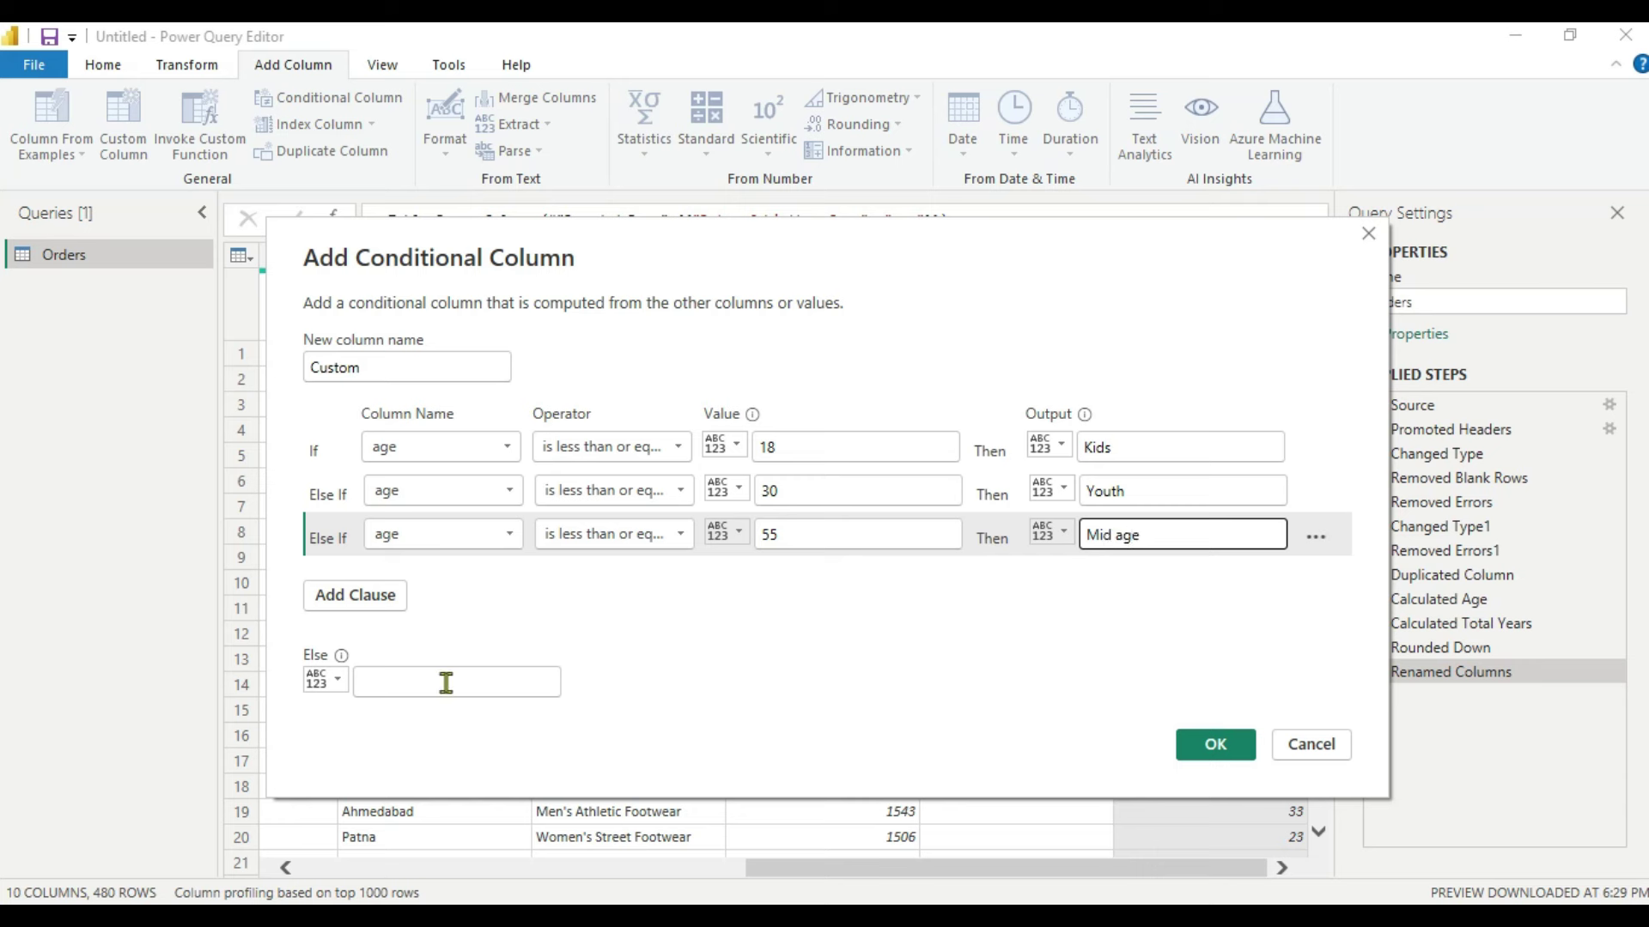
Step: Add an else-if clause that outputs Elderly when age is less than or equal to 100, and create the conditional column
left_click(335, 601)
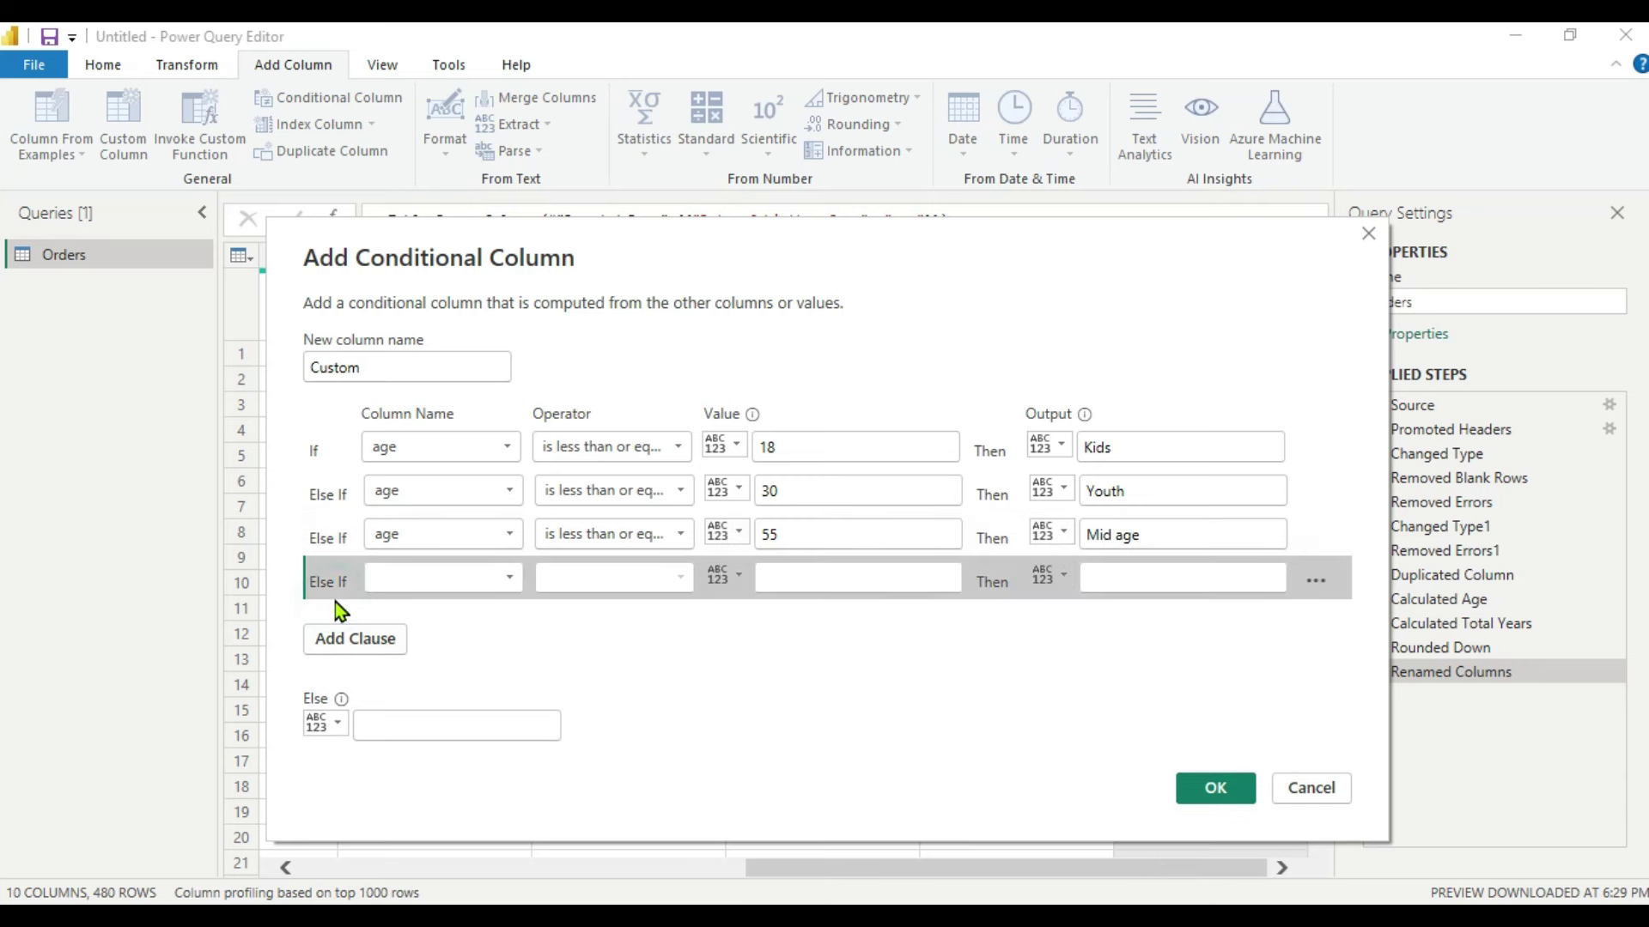
left_click(503, 582)
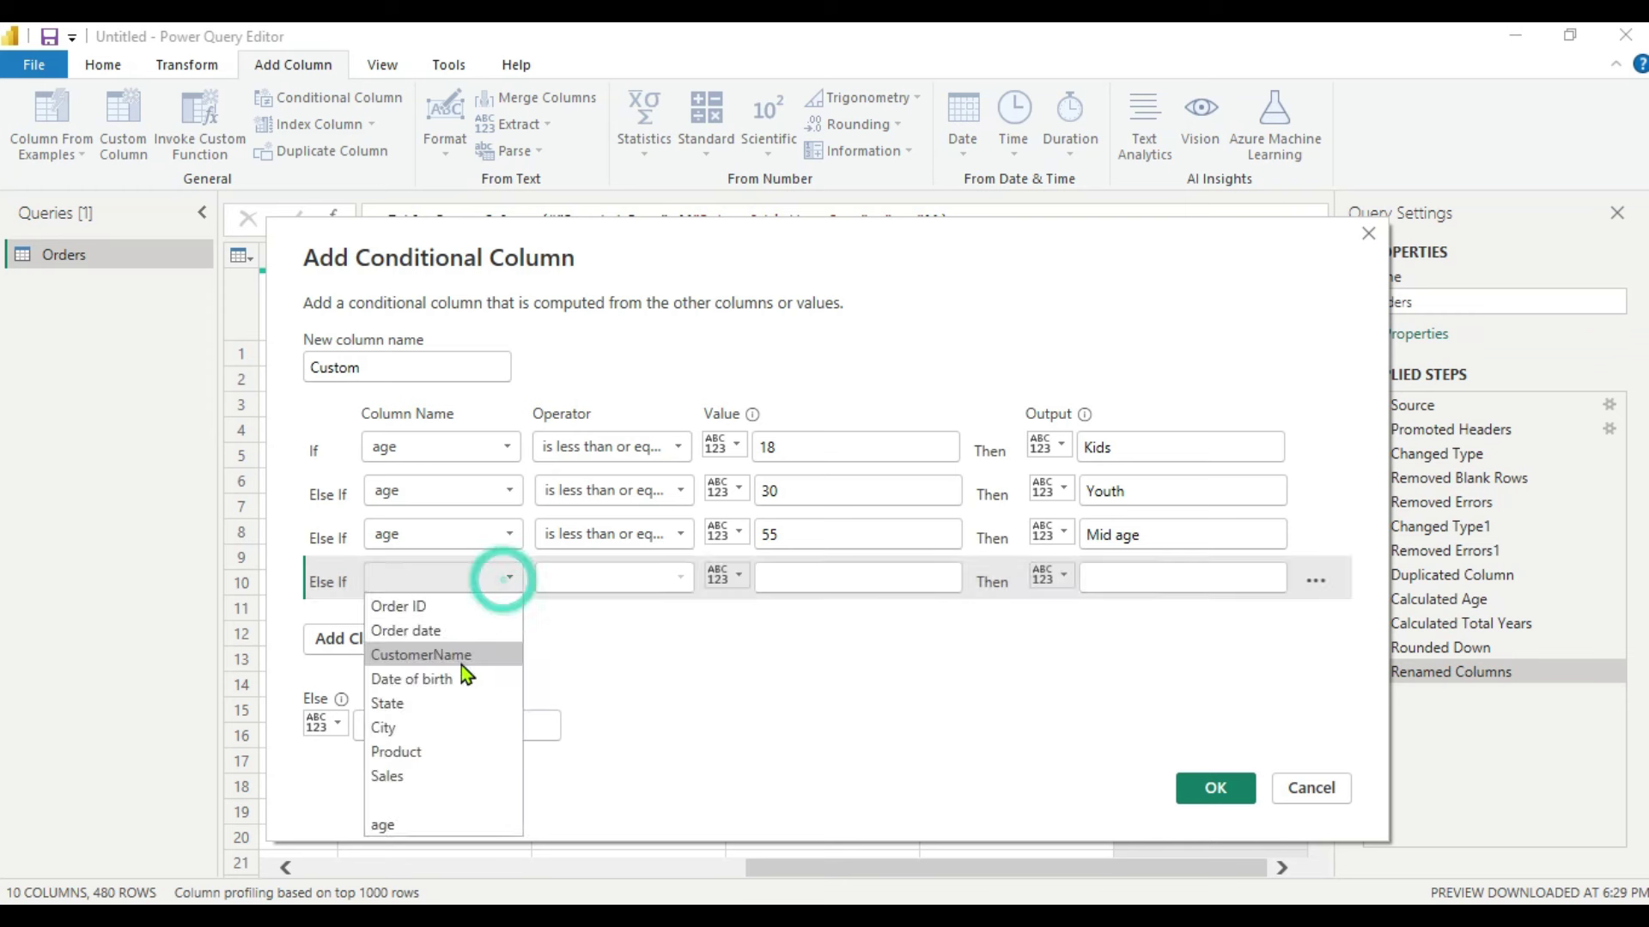
left_click(414, 826)
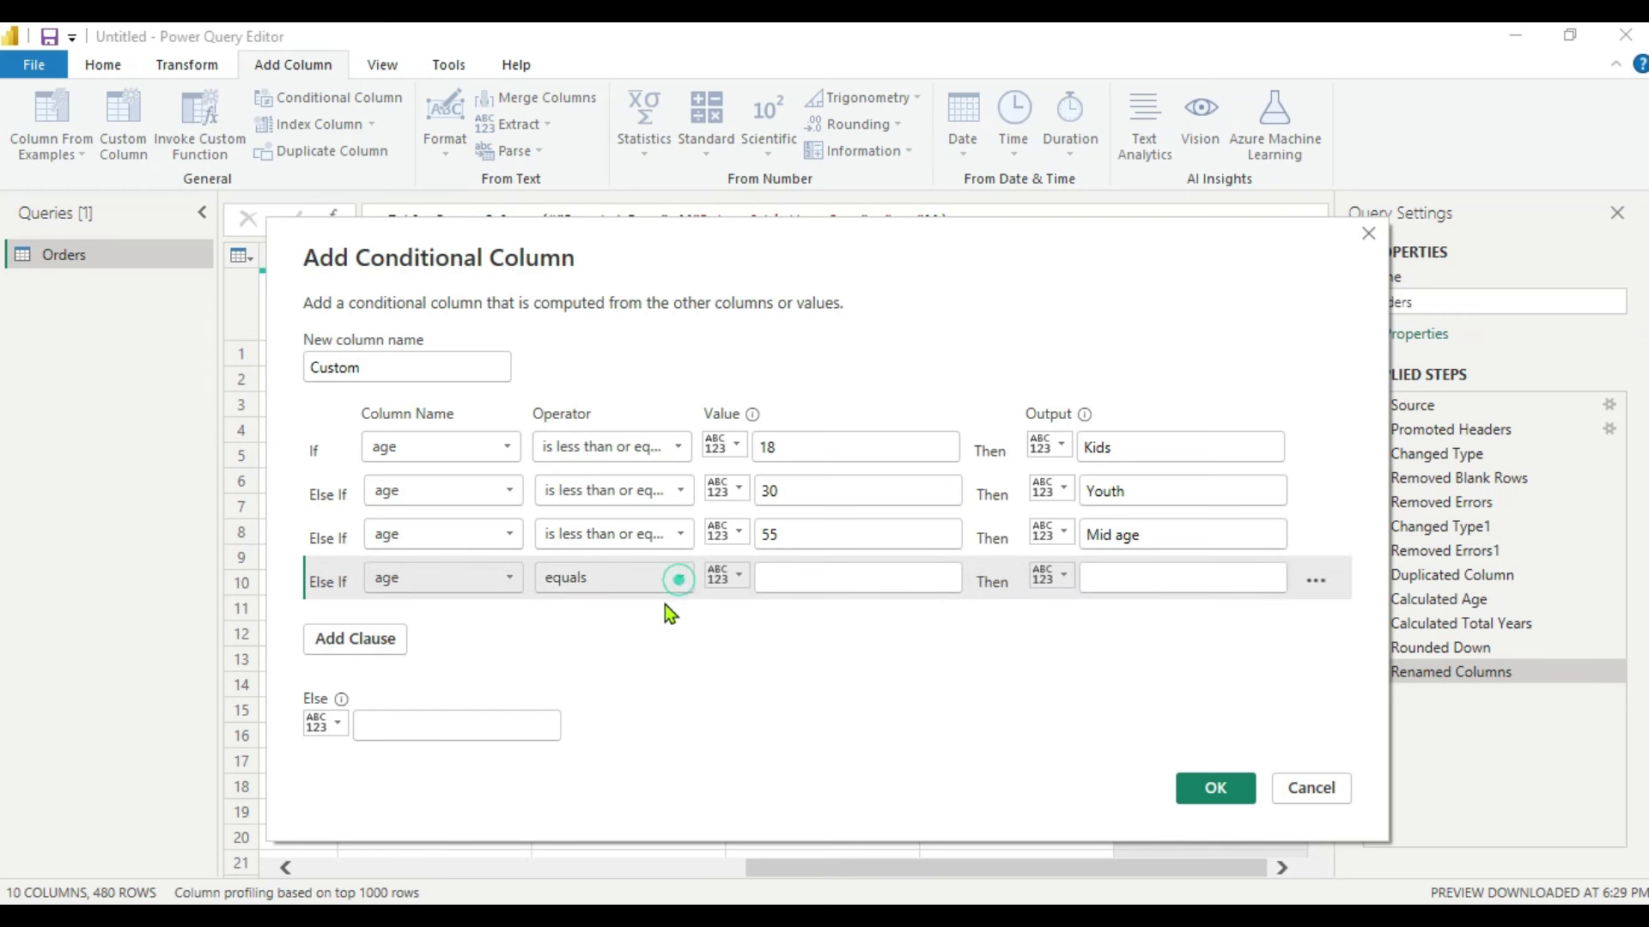
left_click(678, 579)
left_click(589, 735)
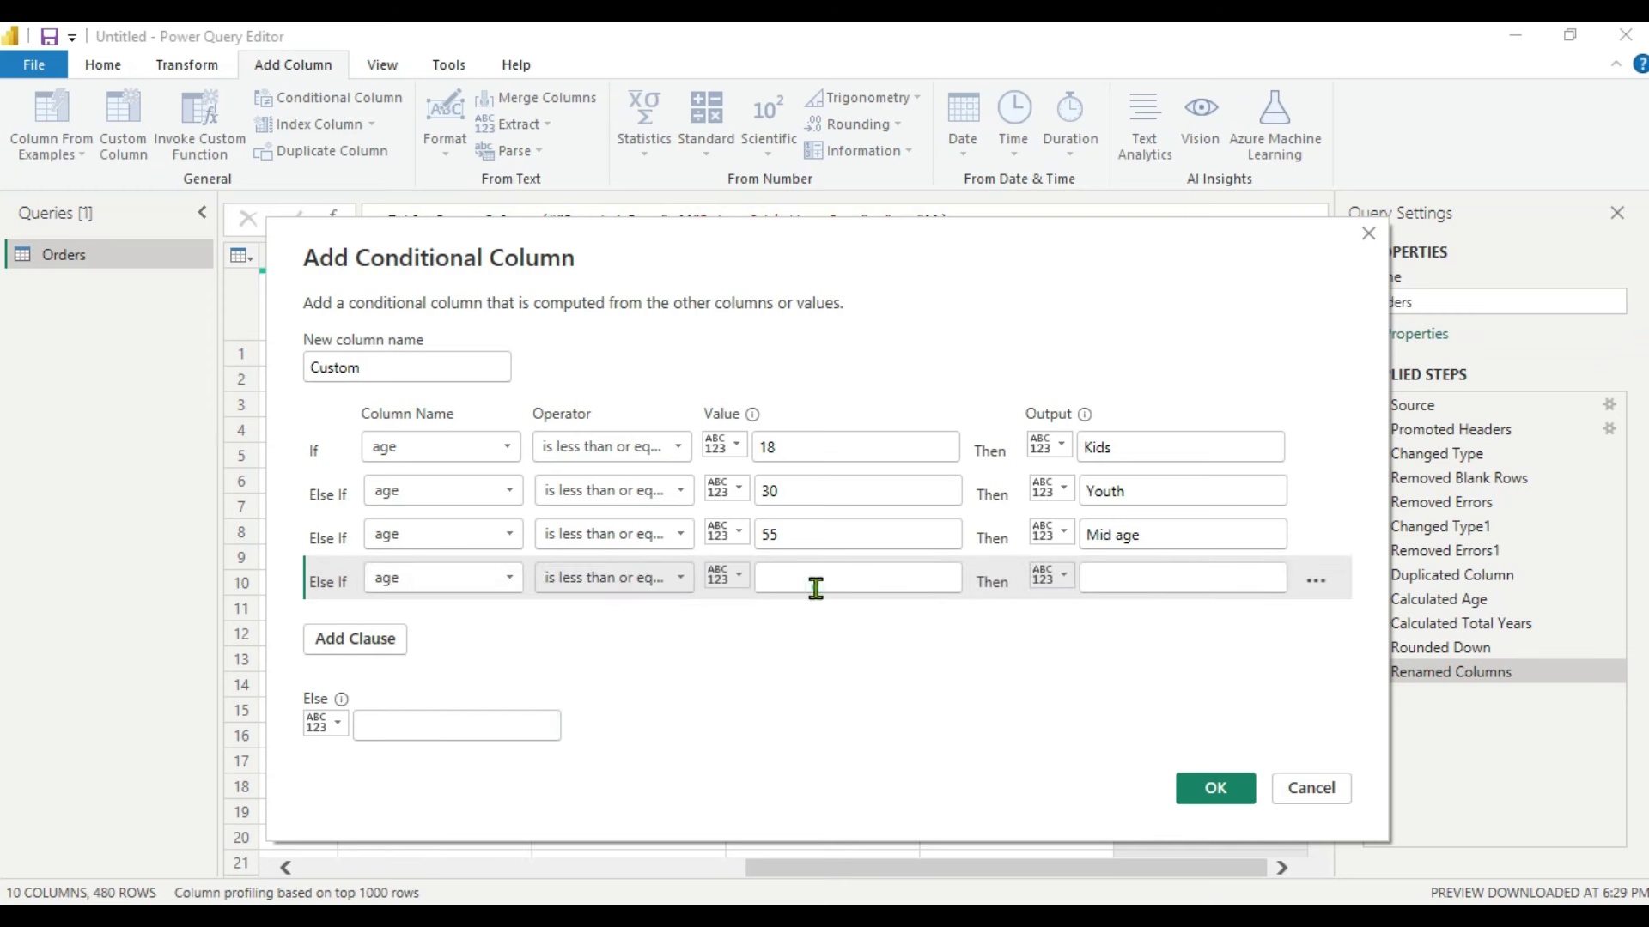
left_click(816, 589)
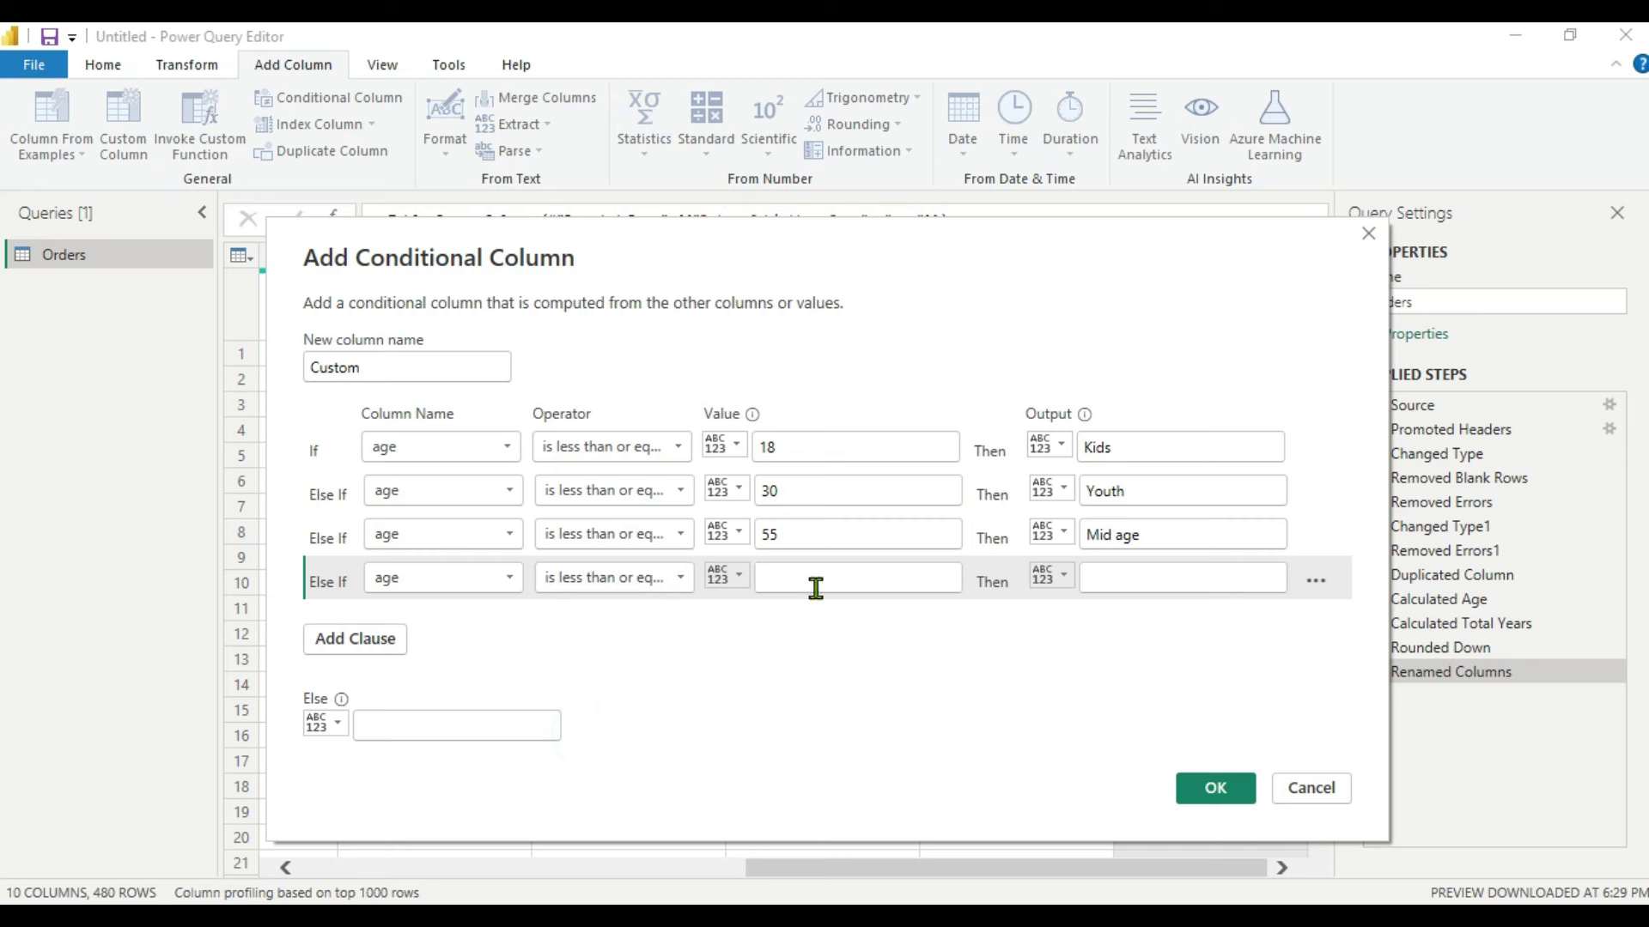
type("100")
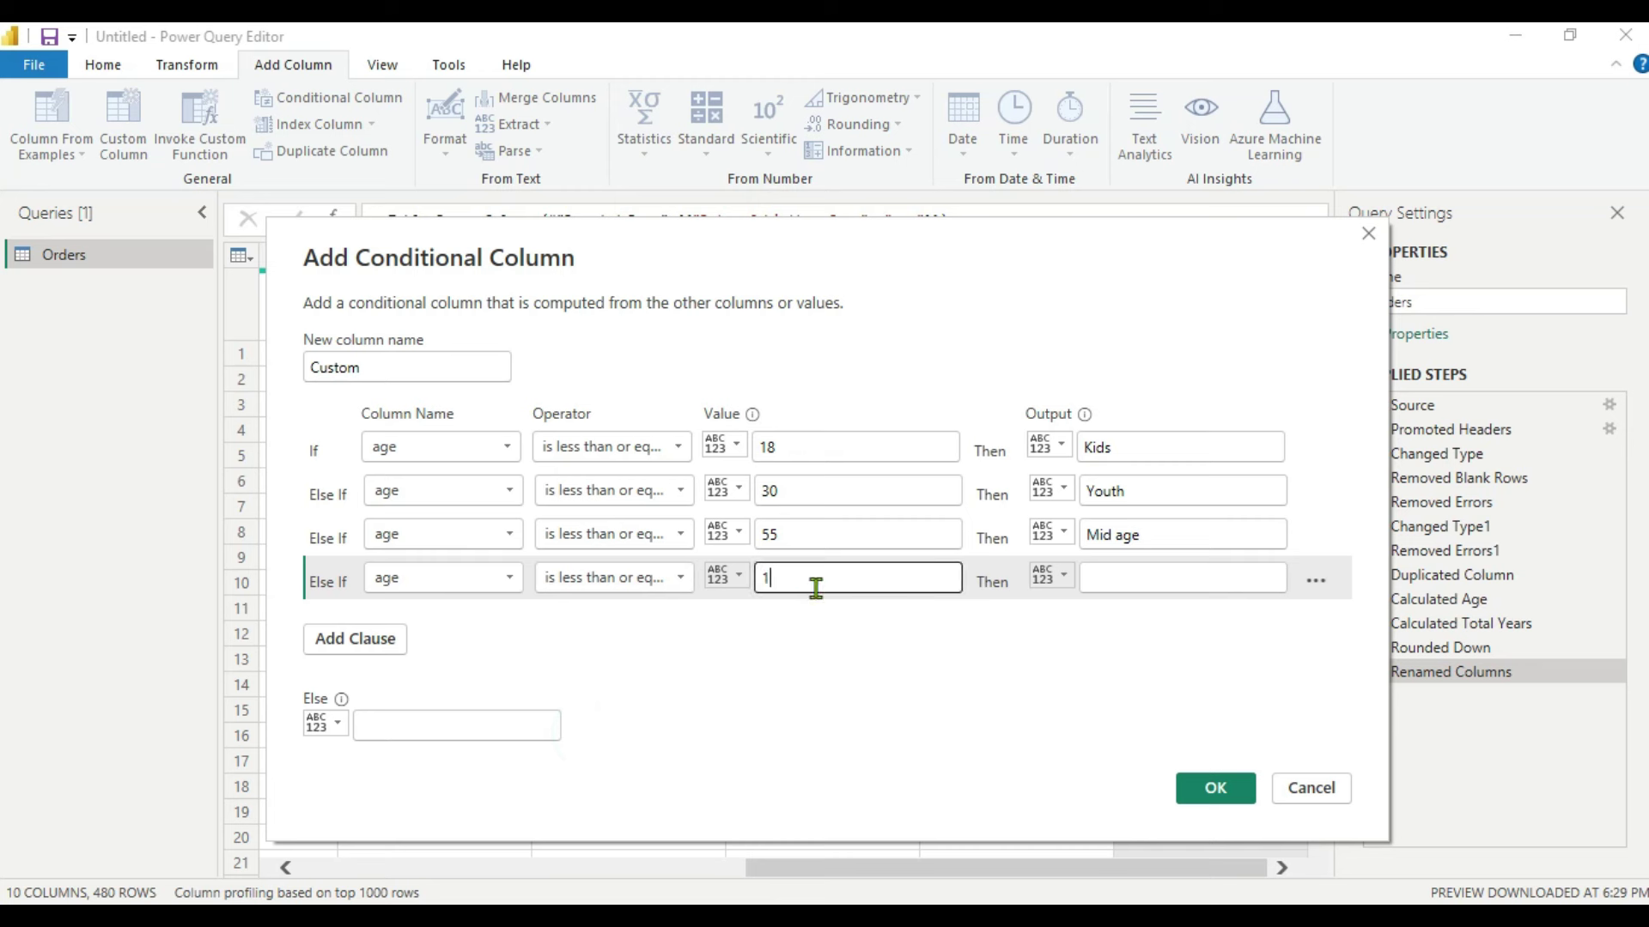
left_click(1109, 580)
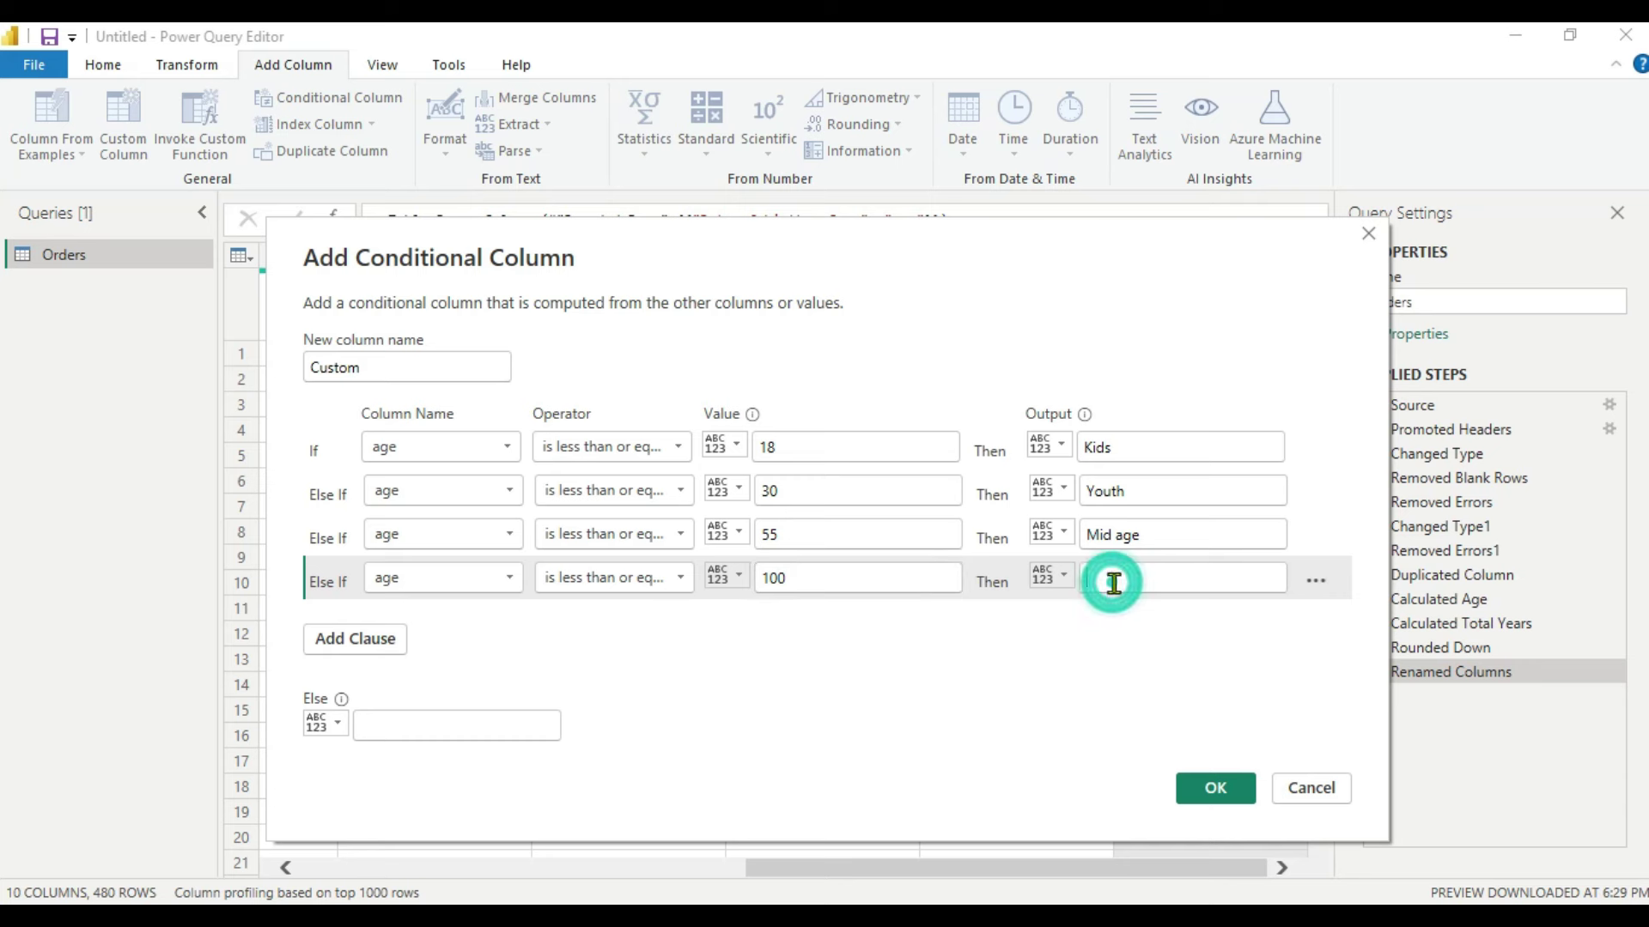
type("E")
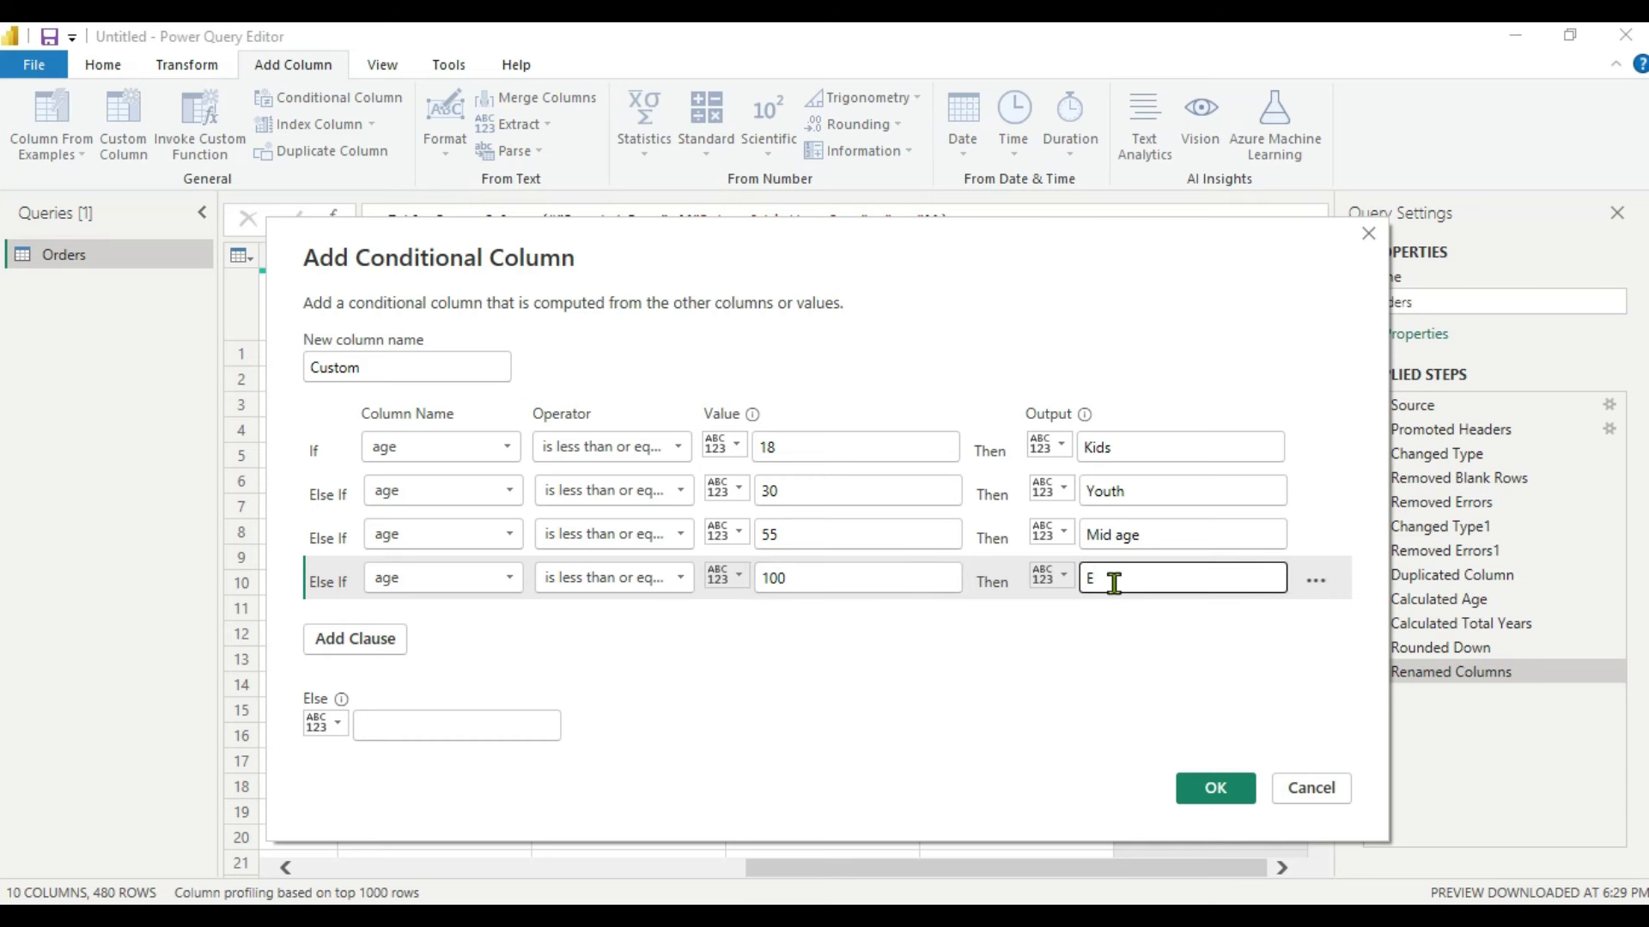
type("lderly")
left_click(1204, 787)
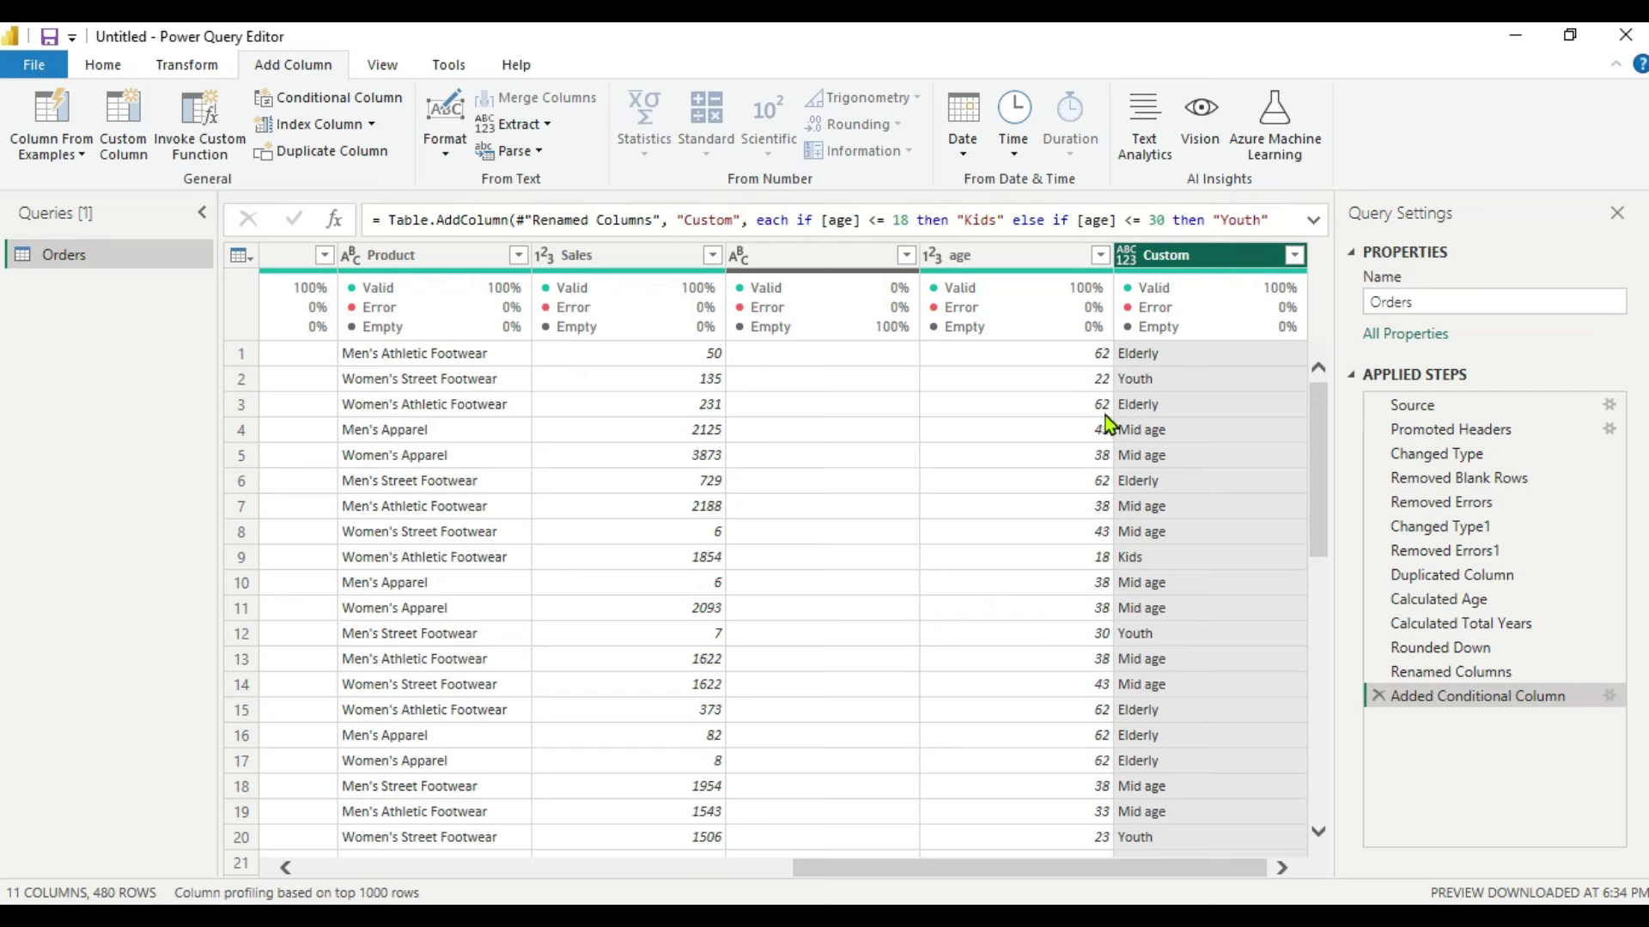
Step: Check the assigned age groups in the Custom column and rename the column as Age buckets
scroll(1146, 442, "down", 4)
scroll(1144, 451, "up", 4)
double_click(1178, 257)
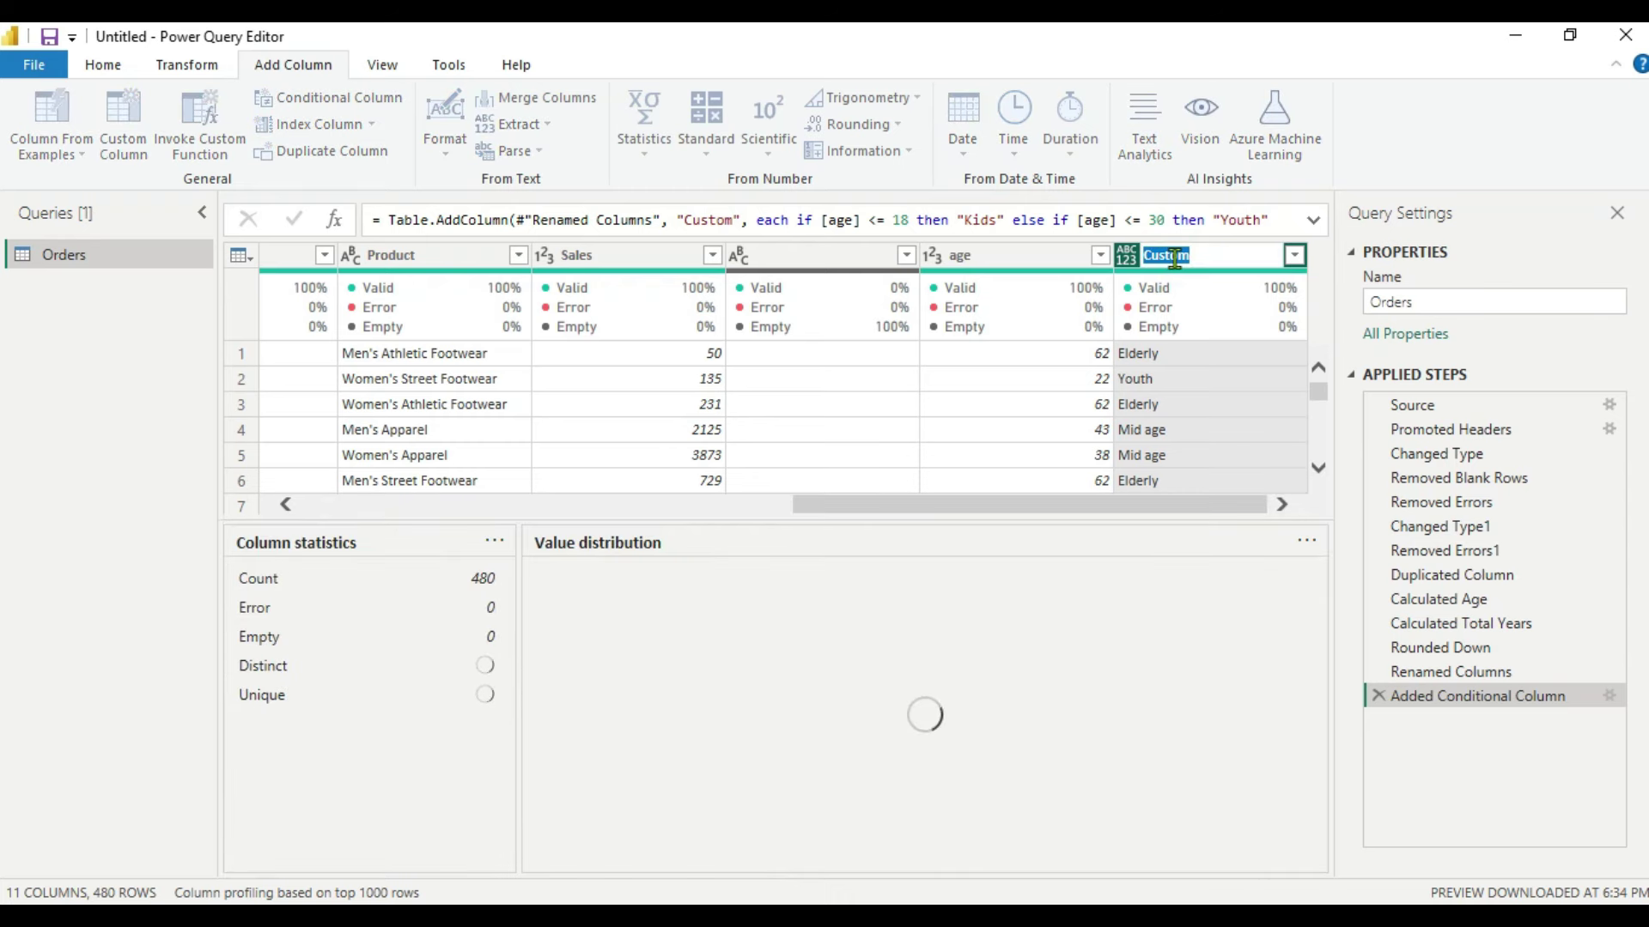
type("Age Buckets")
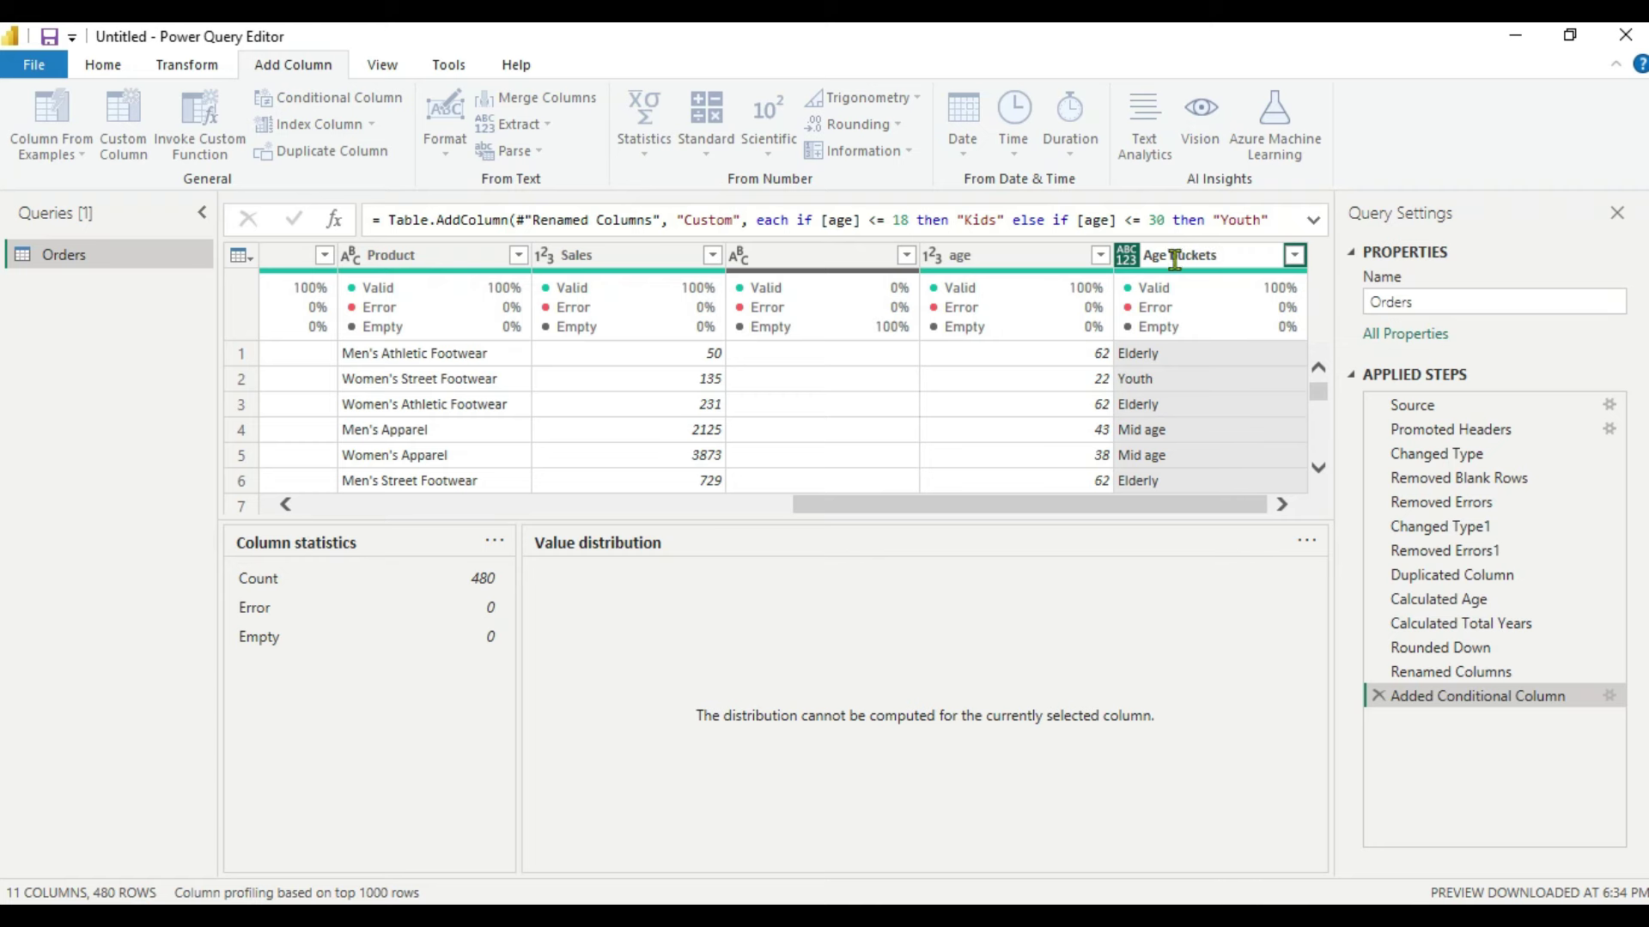
left_click(1506, 235)
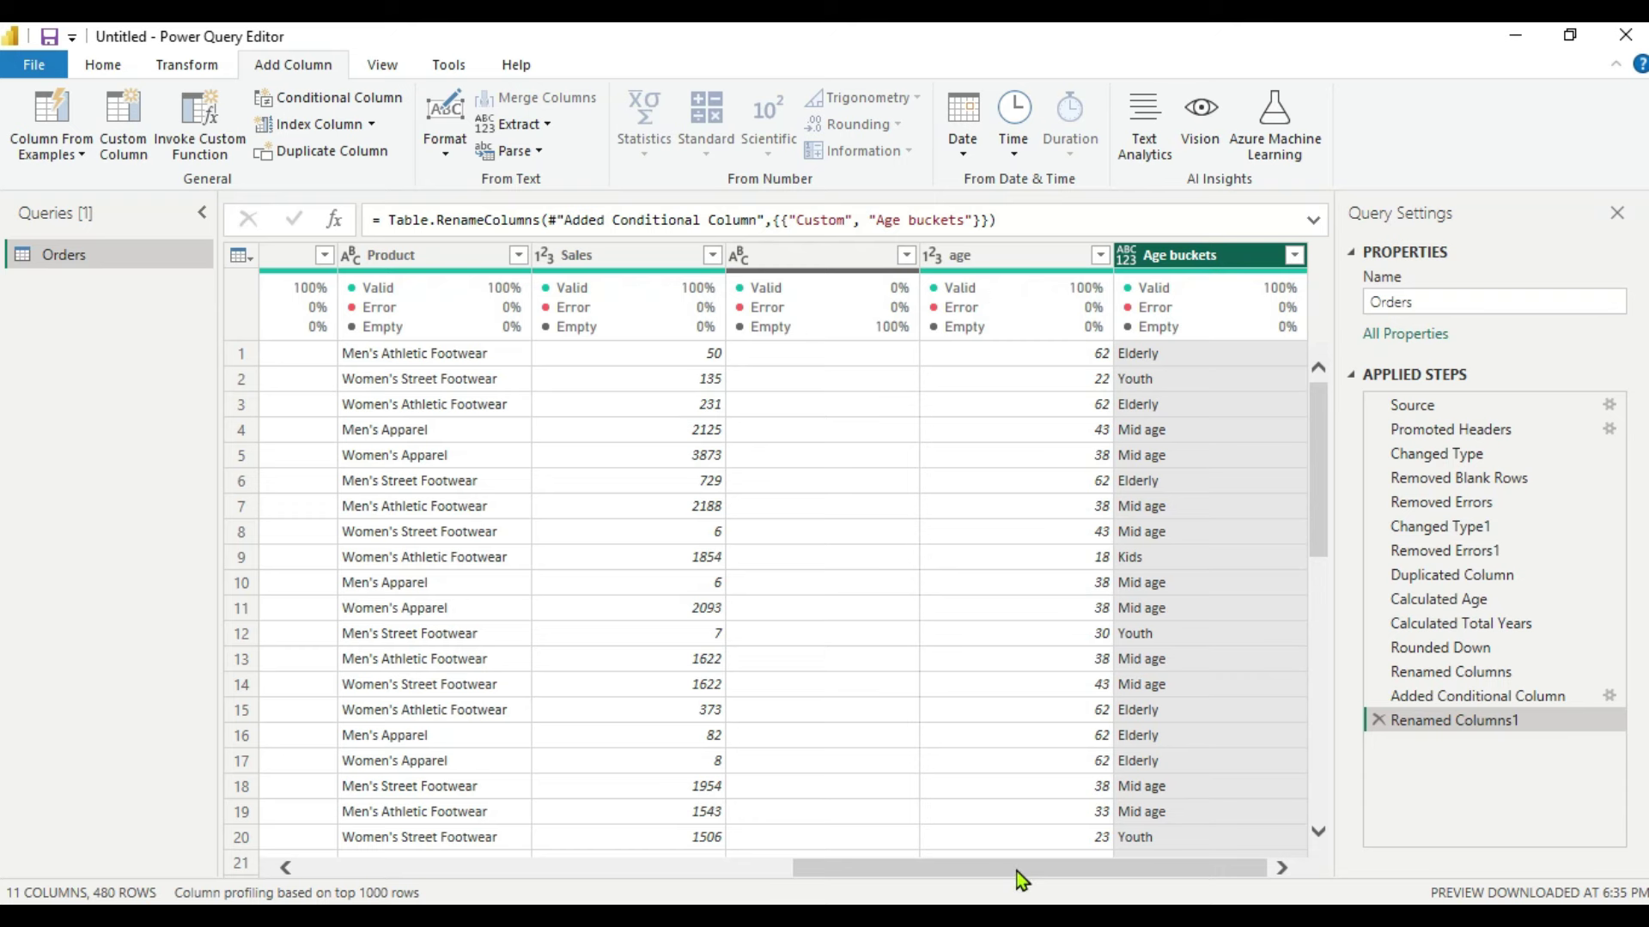
Step: Remove the empty unnamed column between Sales and age from the Orders query
left_click_drag(1020, 878, 976, 873)
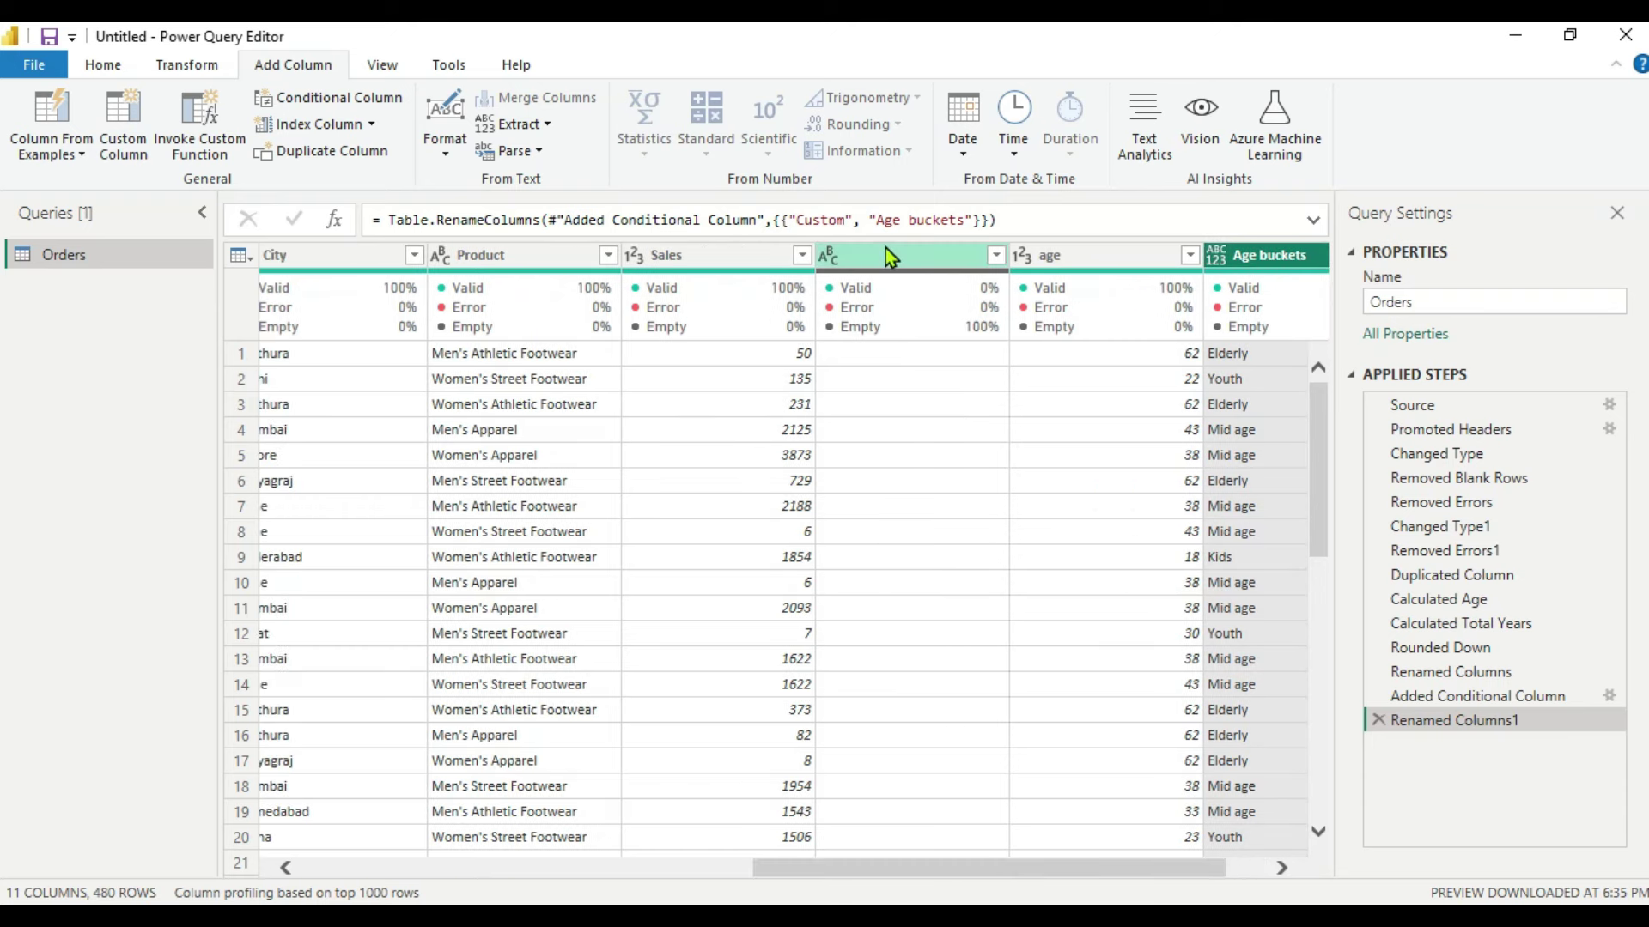
left_click(884, 249)
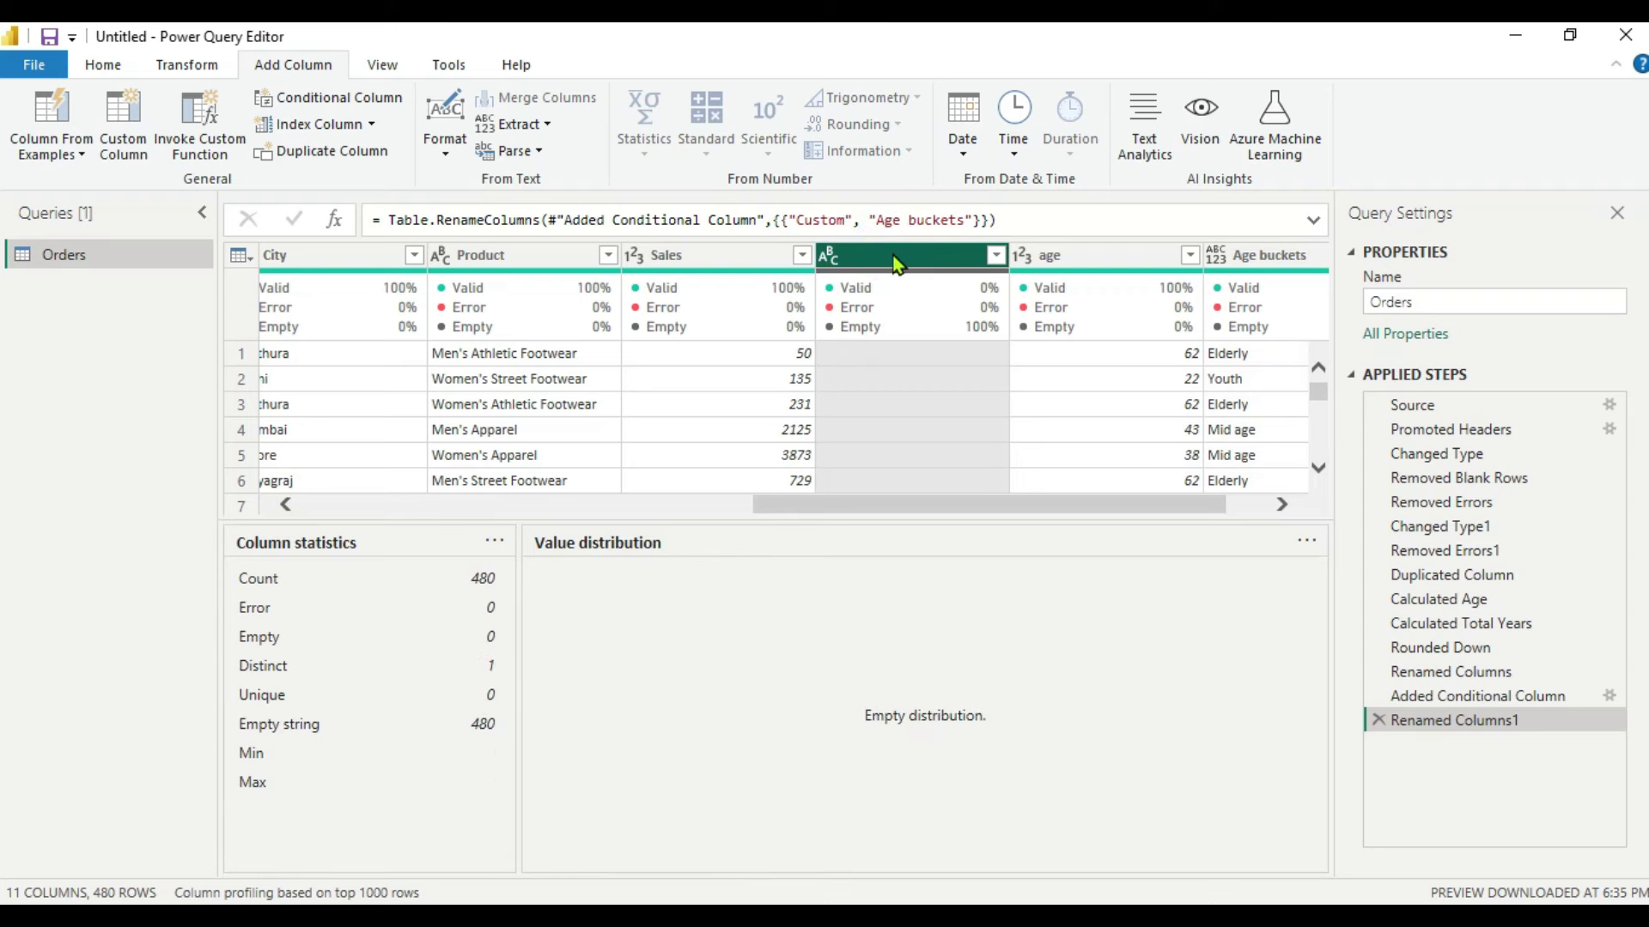
right_click(896, 263)
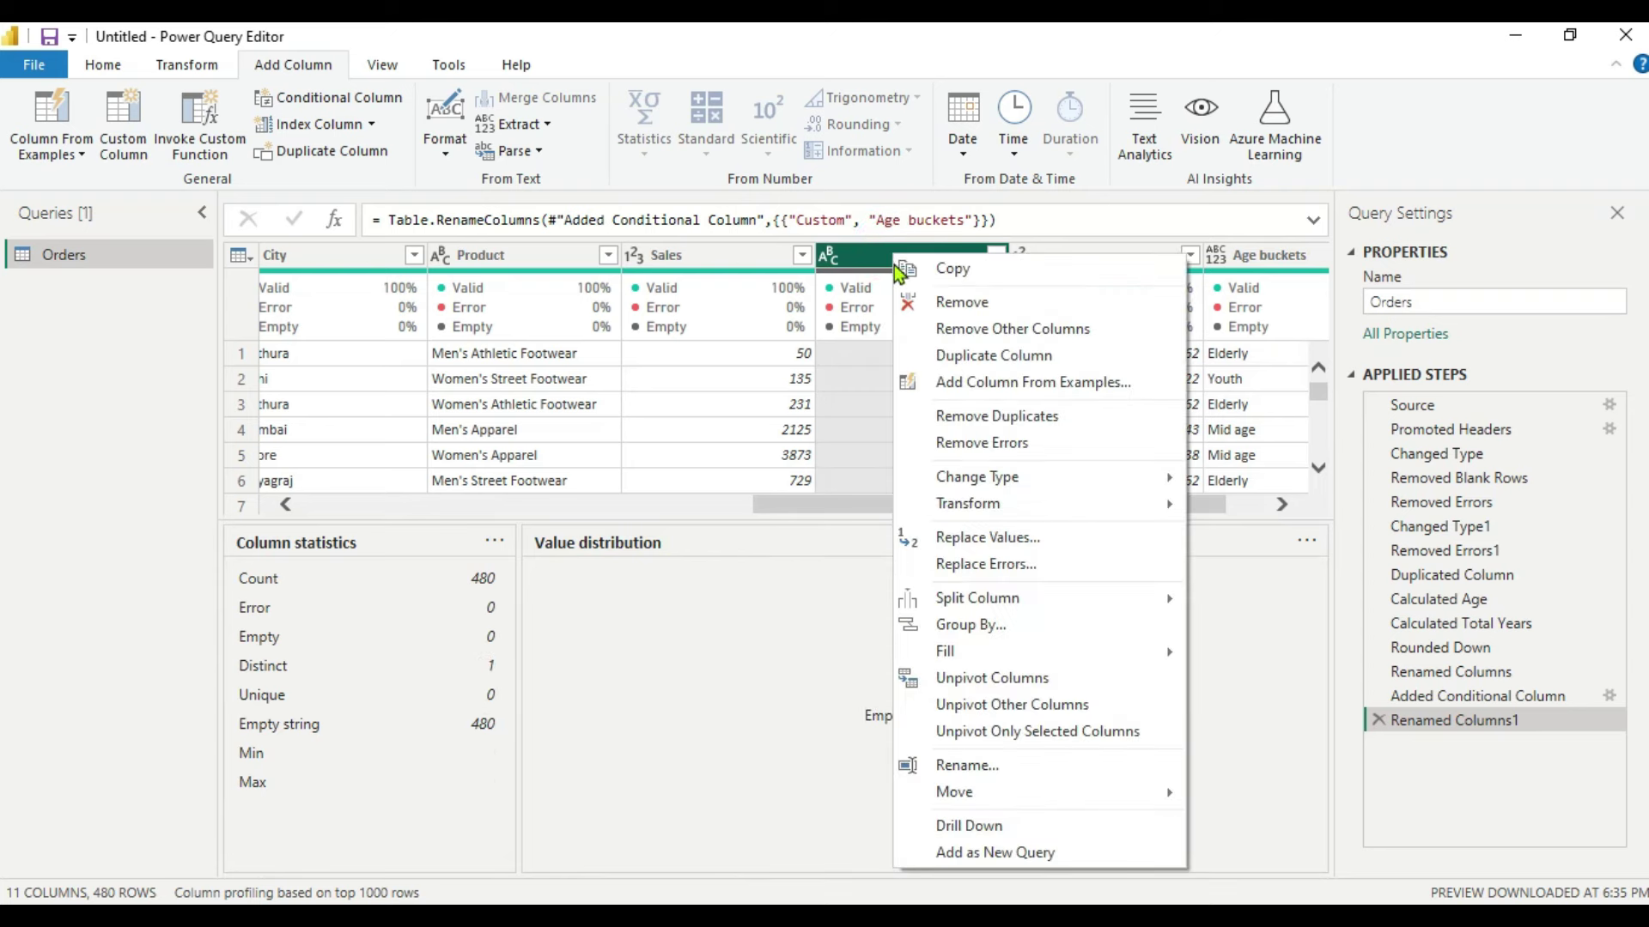
left_click(947, 306)
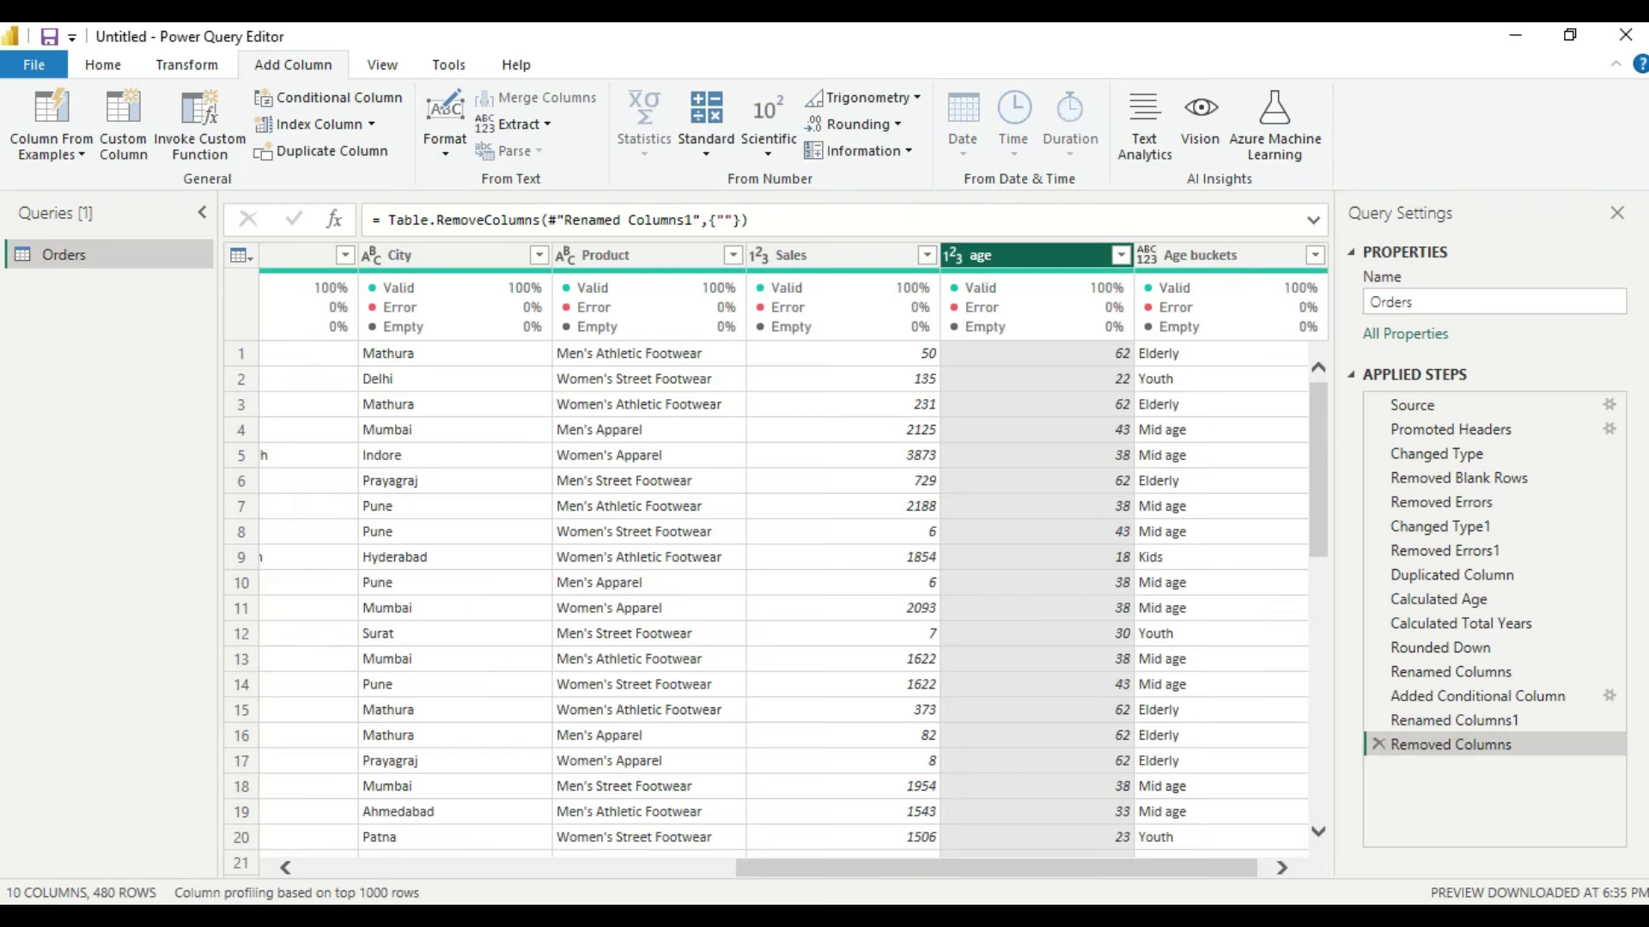
Step: Look over the cleaned Orders table, close the query editor and apply the changes to the report
left_click_drag(998, 867, 407, 869)
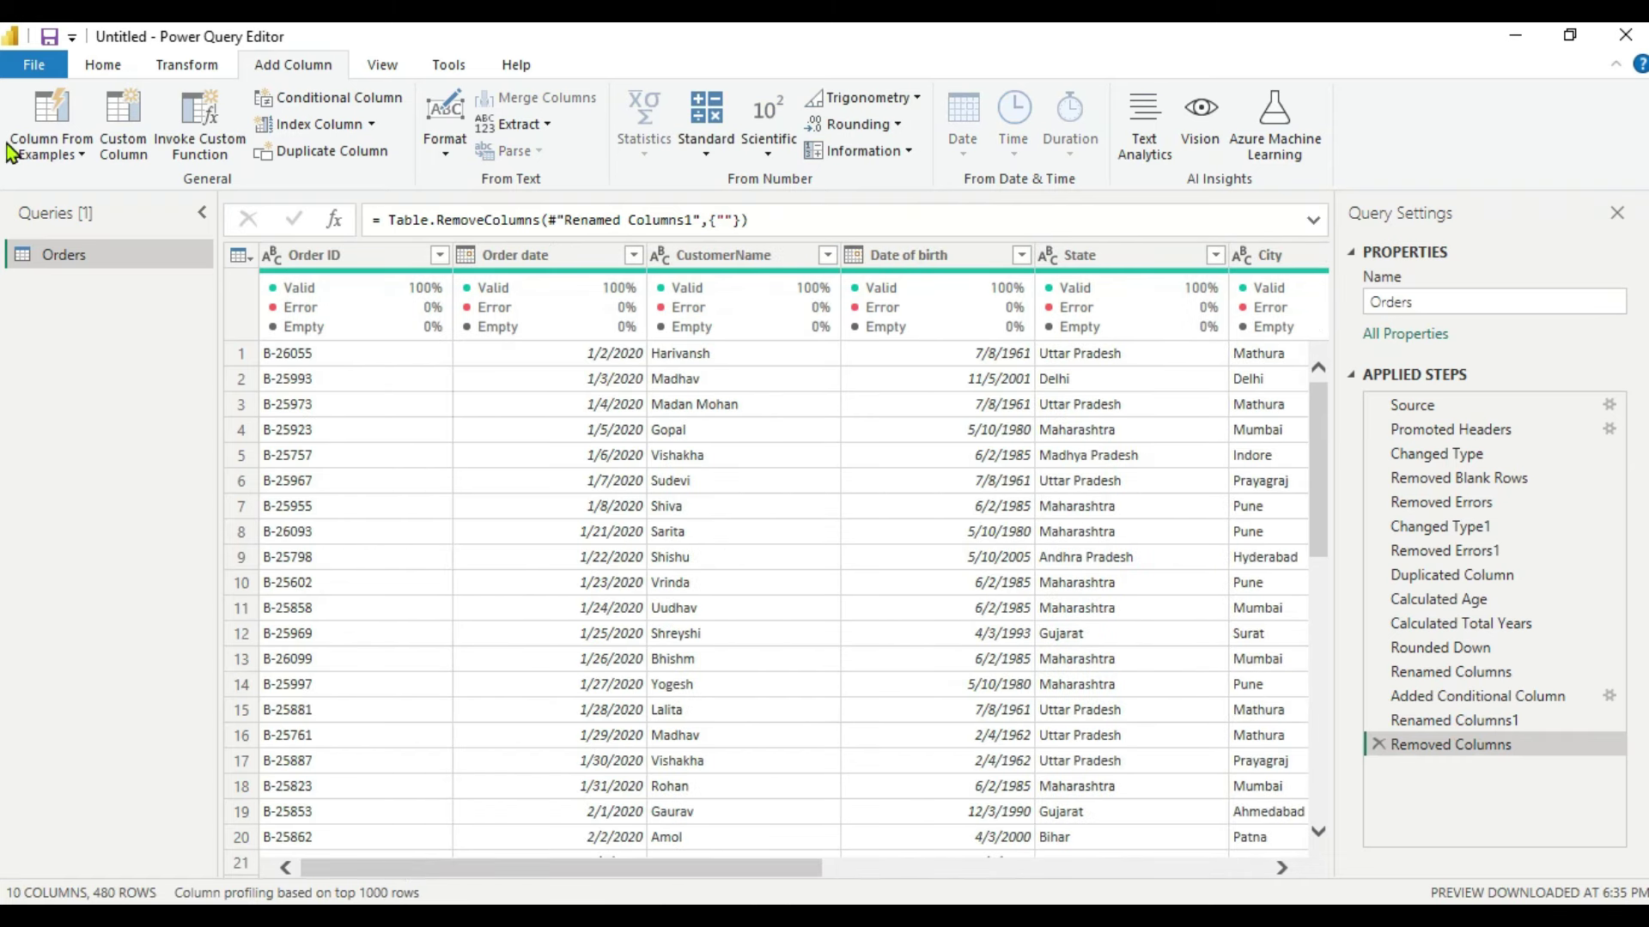
left_click(54, 66)
left_click(73, 110)
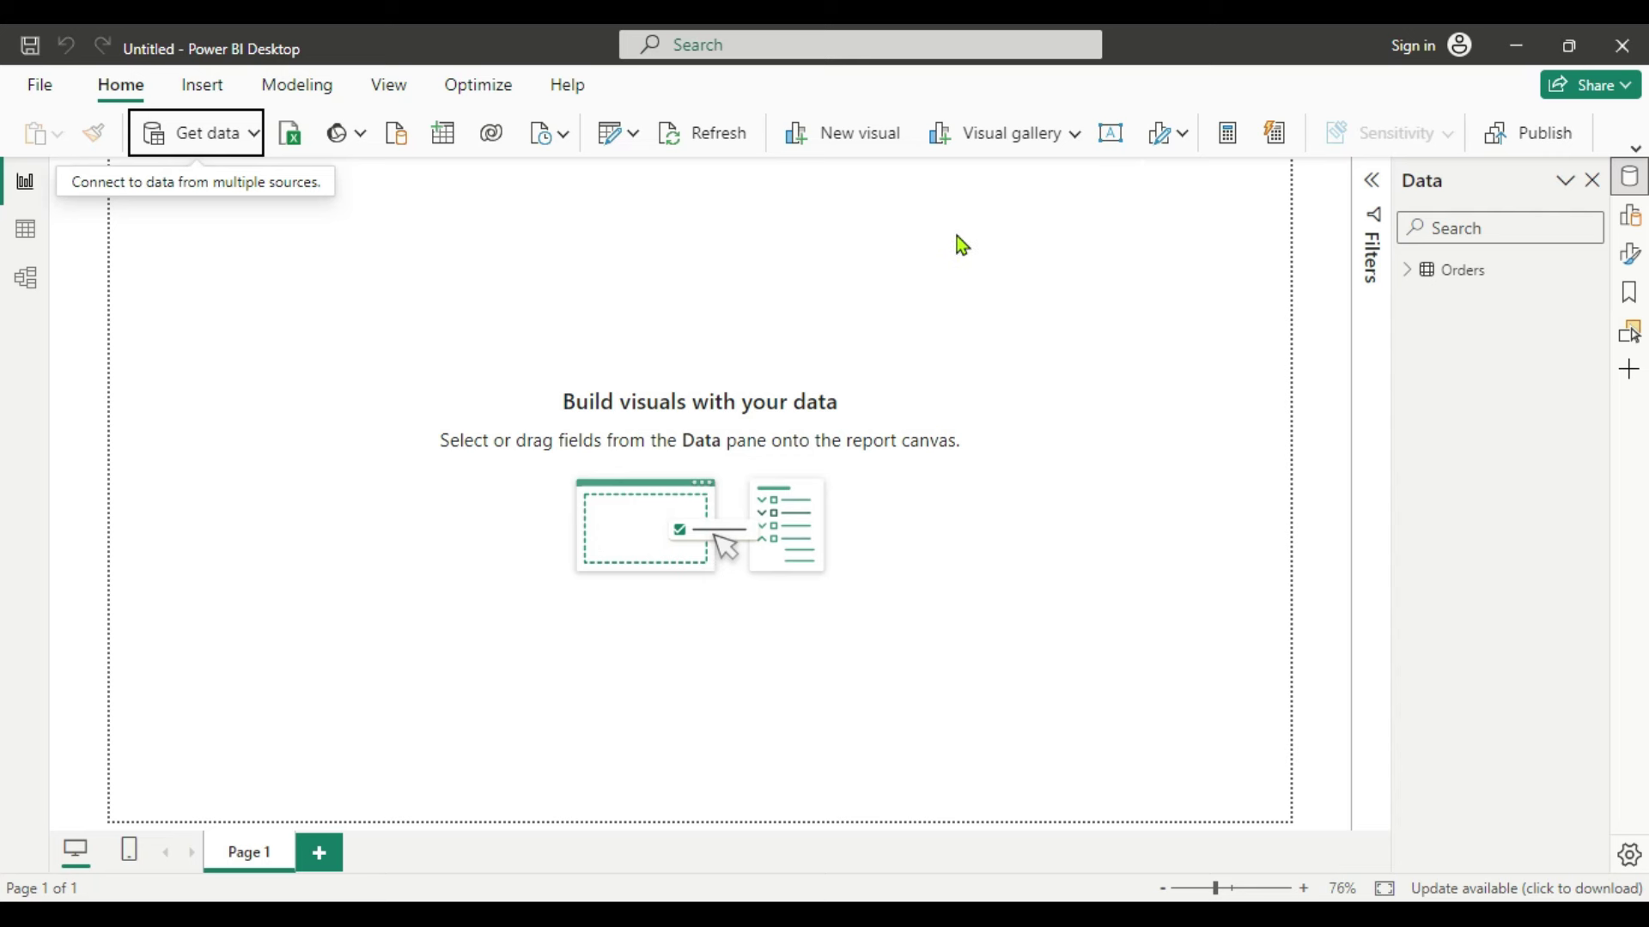
Step: Insert a clustered bar chart on the empty report page
left_click(1072, 141)
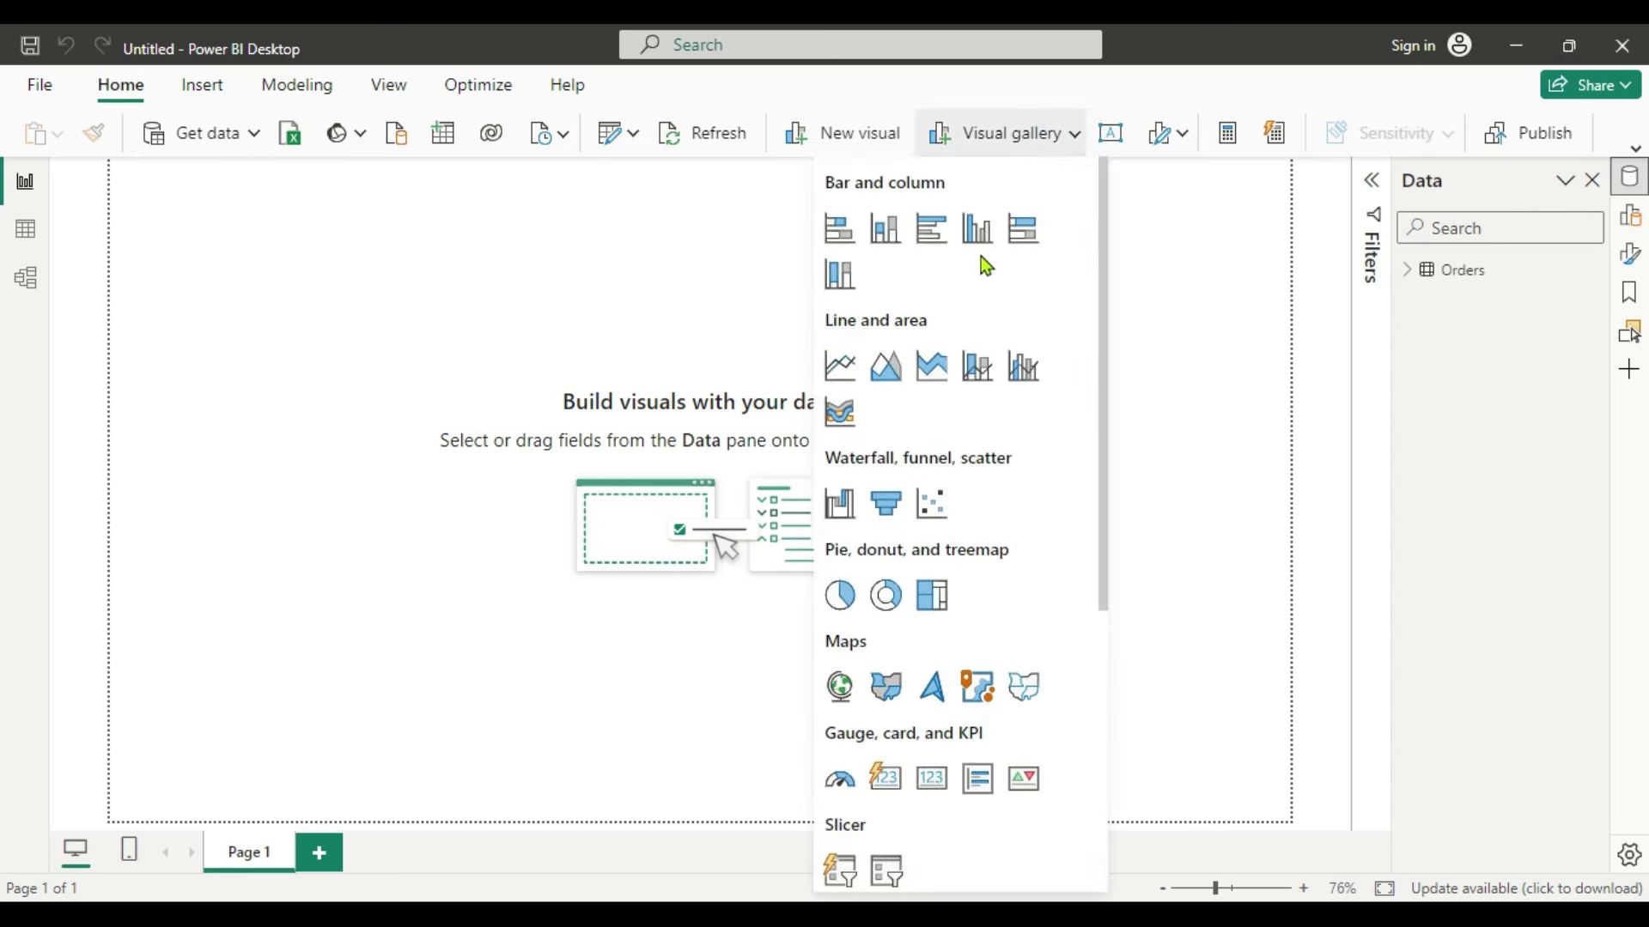
left_click(925, 244)
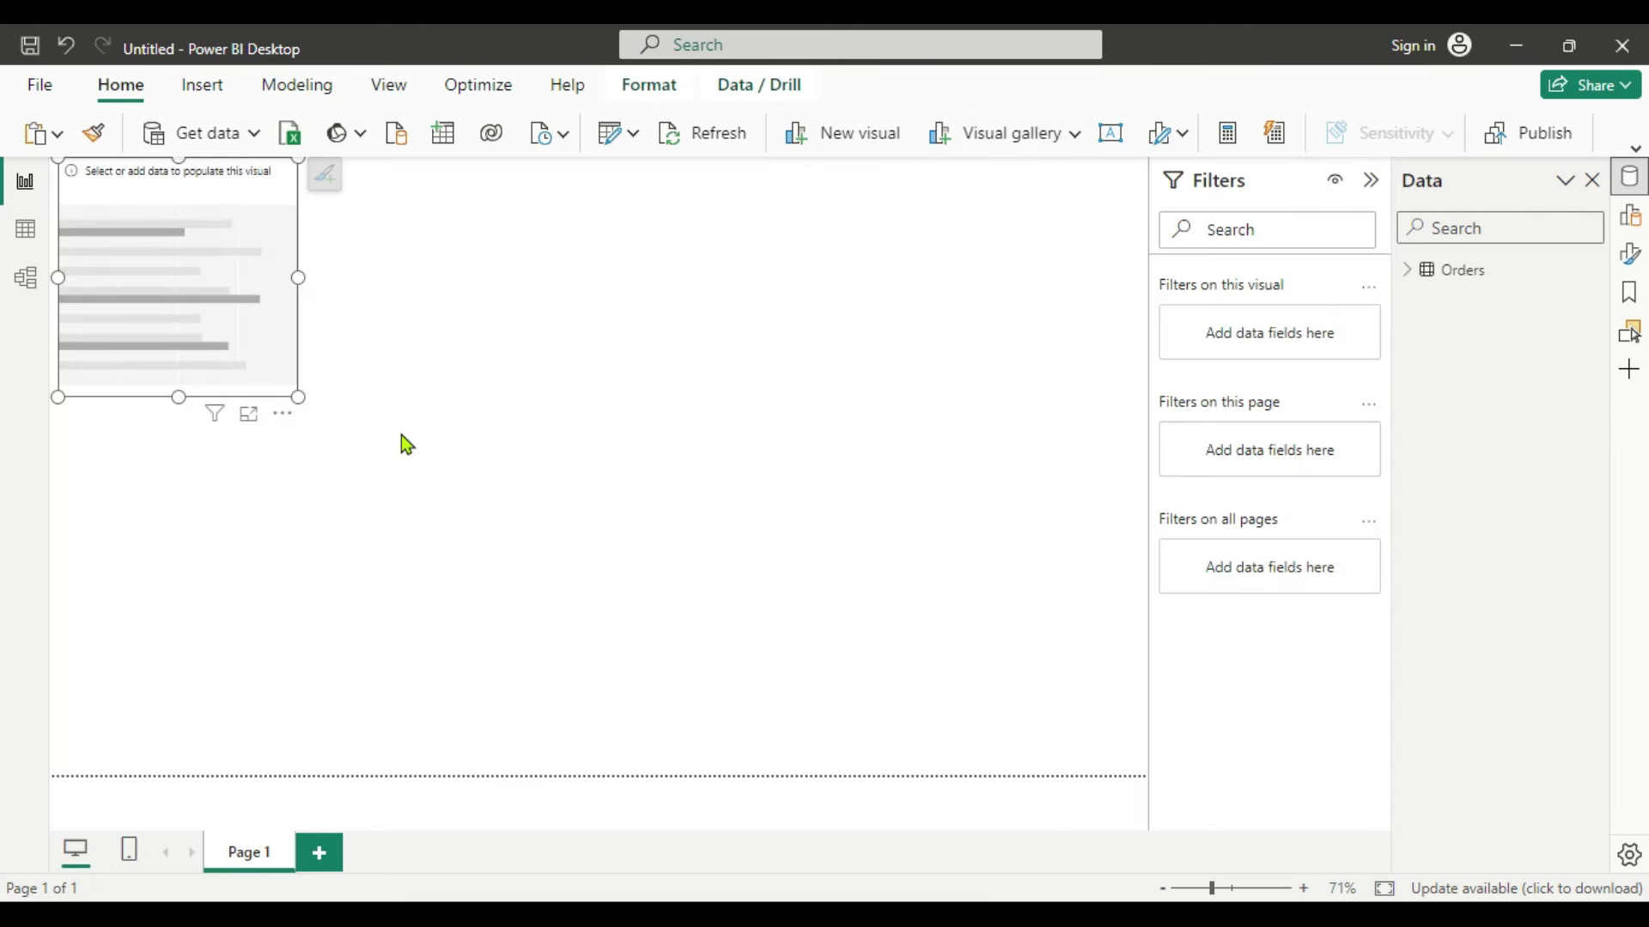
left_click(1303, 889)
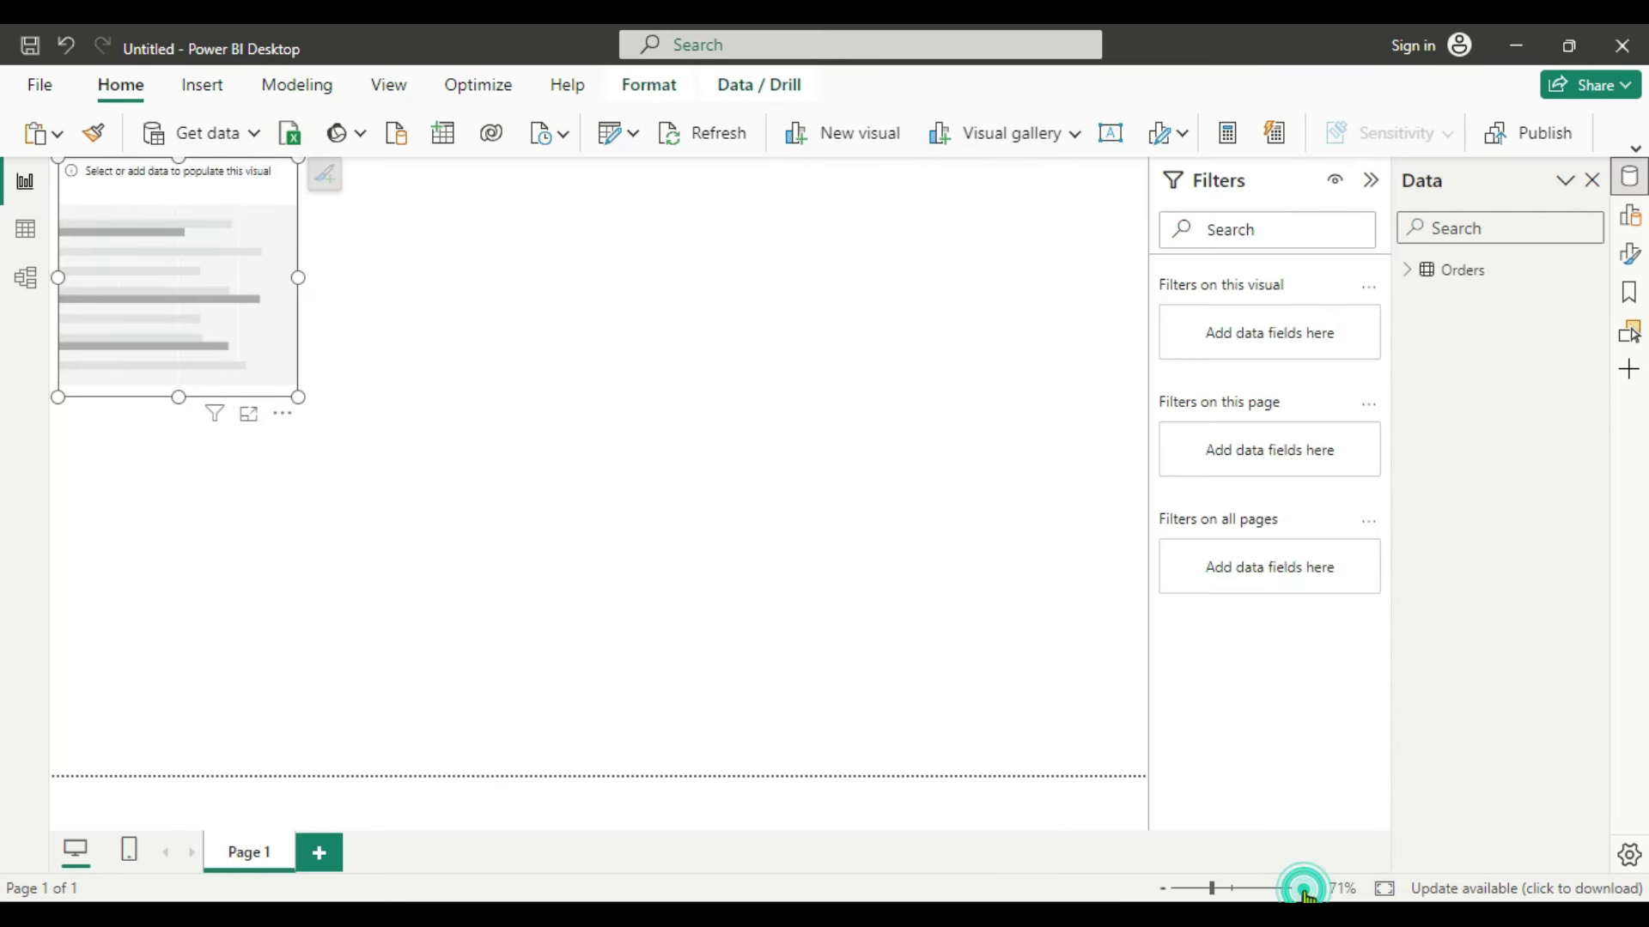
left_click(1303, 889)
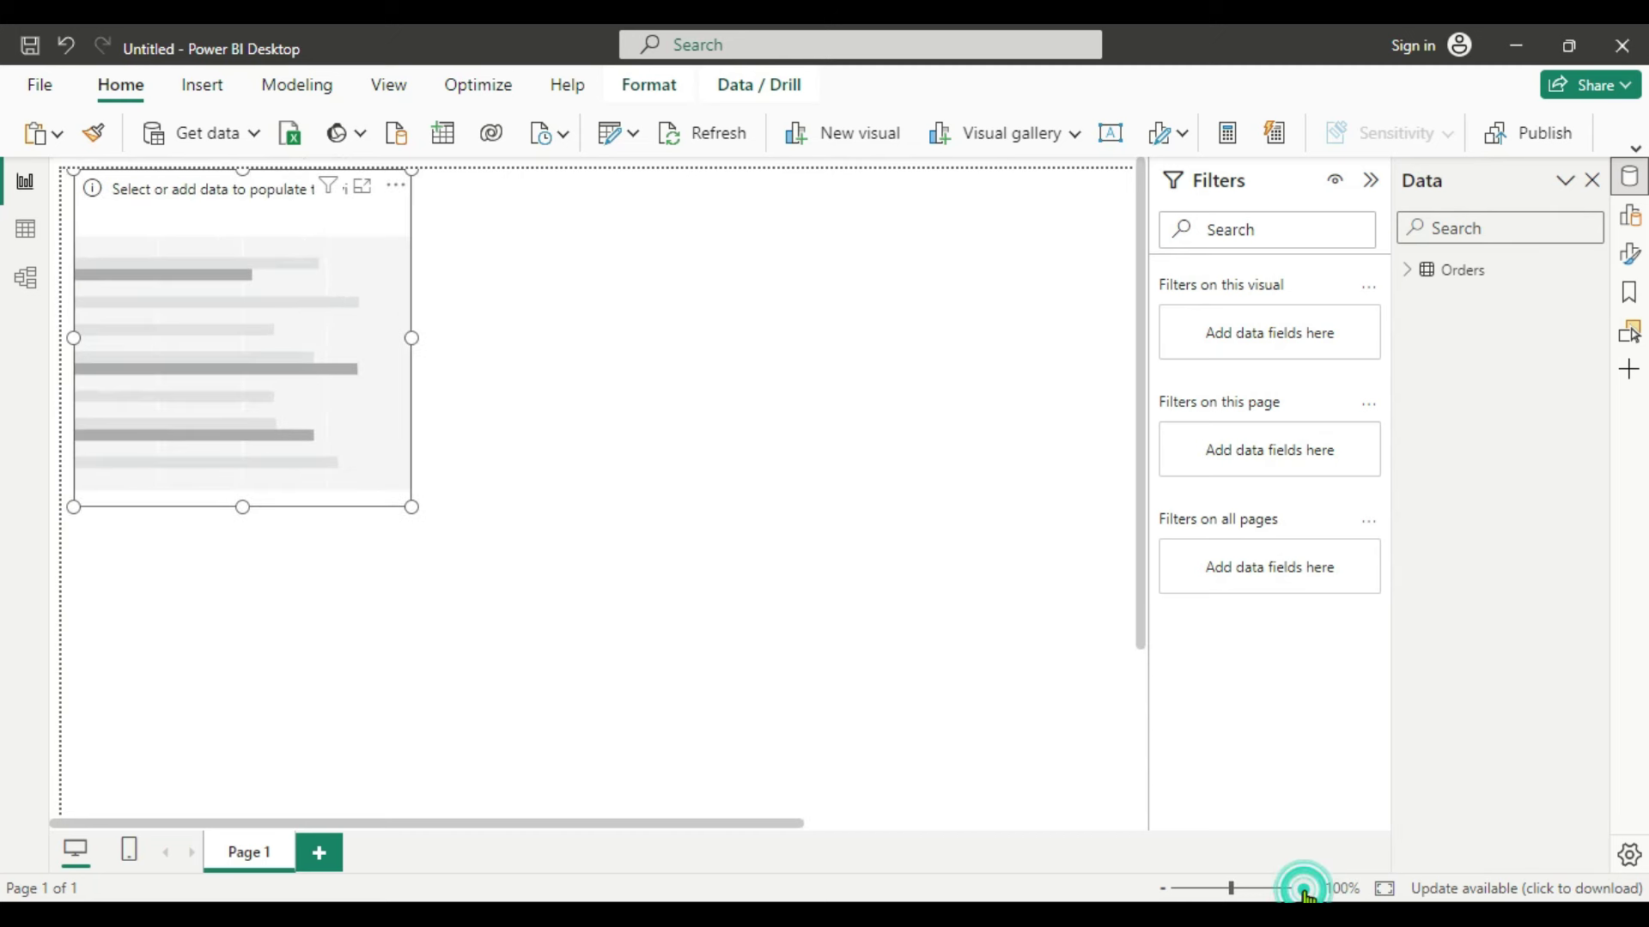
left_click(1304, 889)
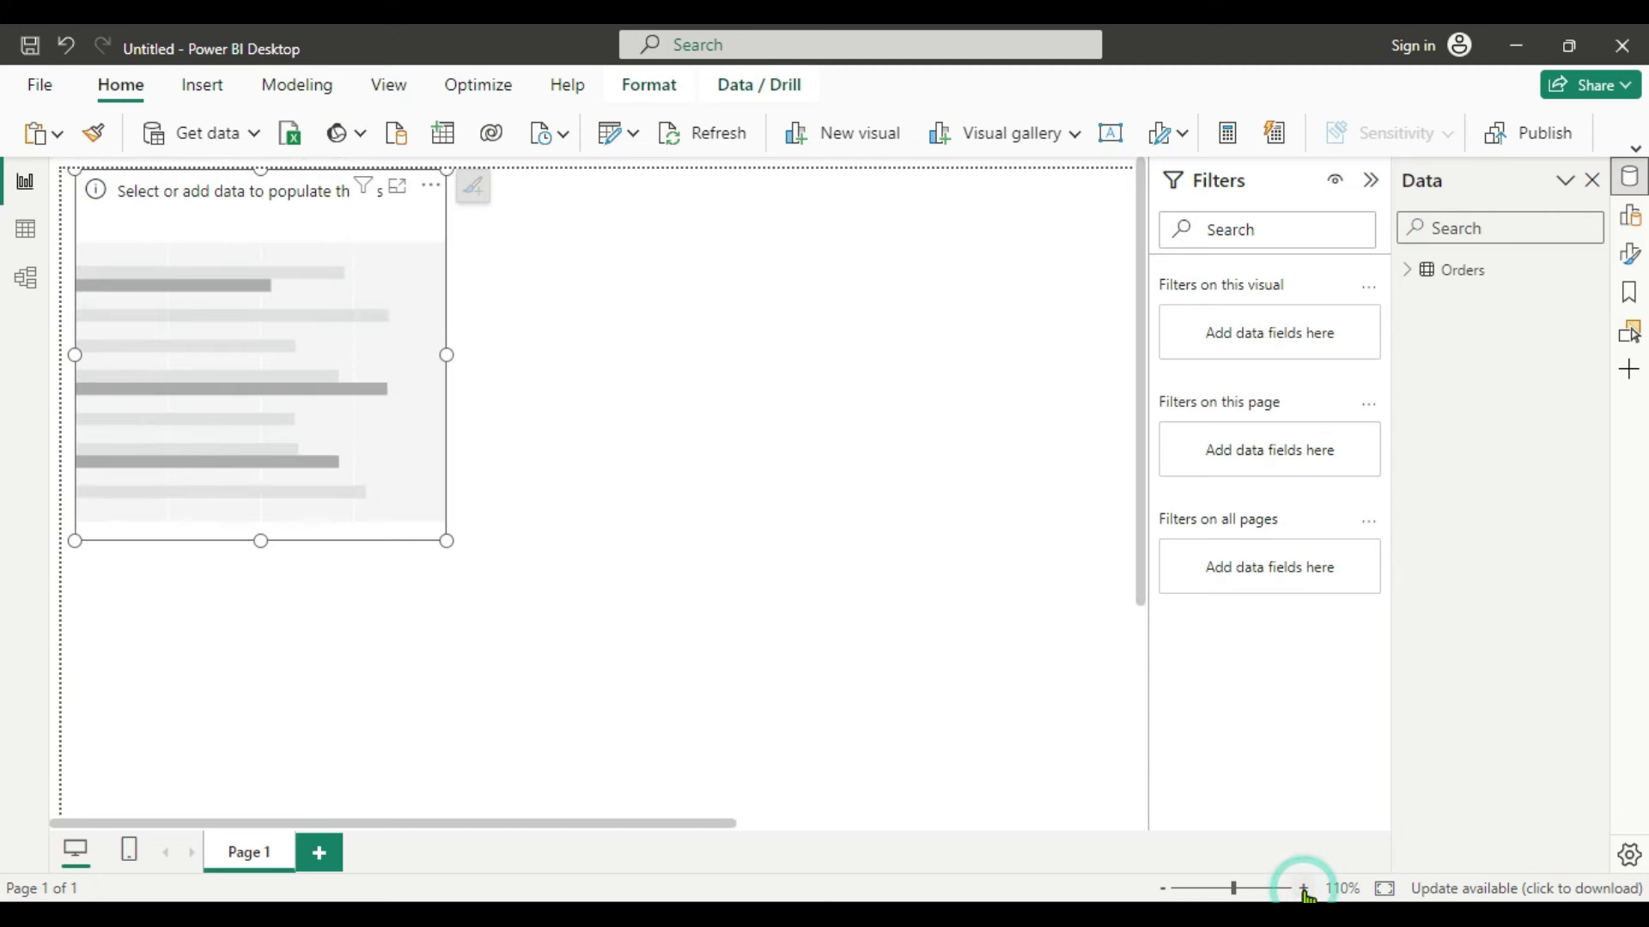
Step: Collapse the filters and plot Sales by Age buckets in the clustered bar chart
left_click(1371, 182)
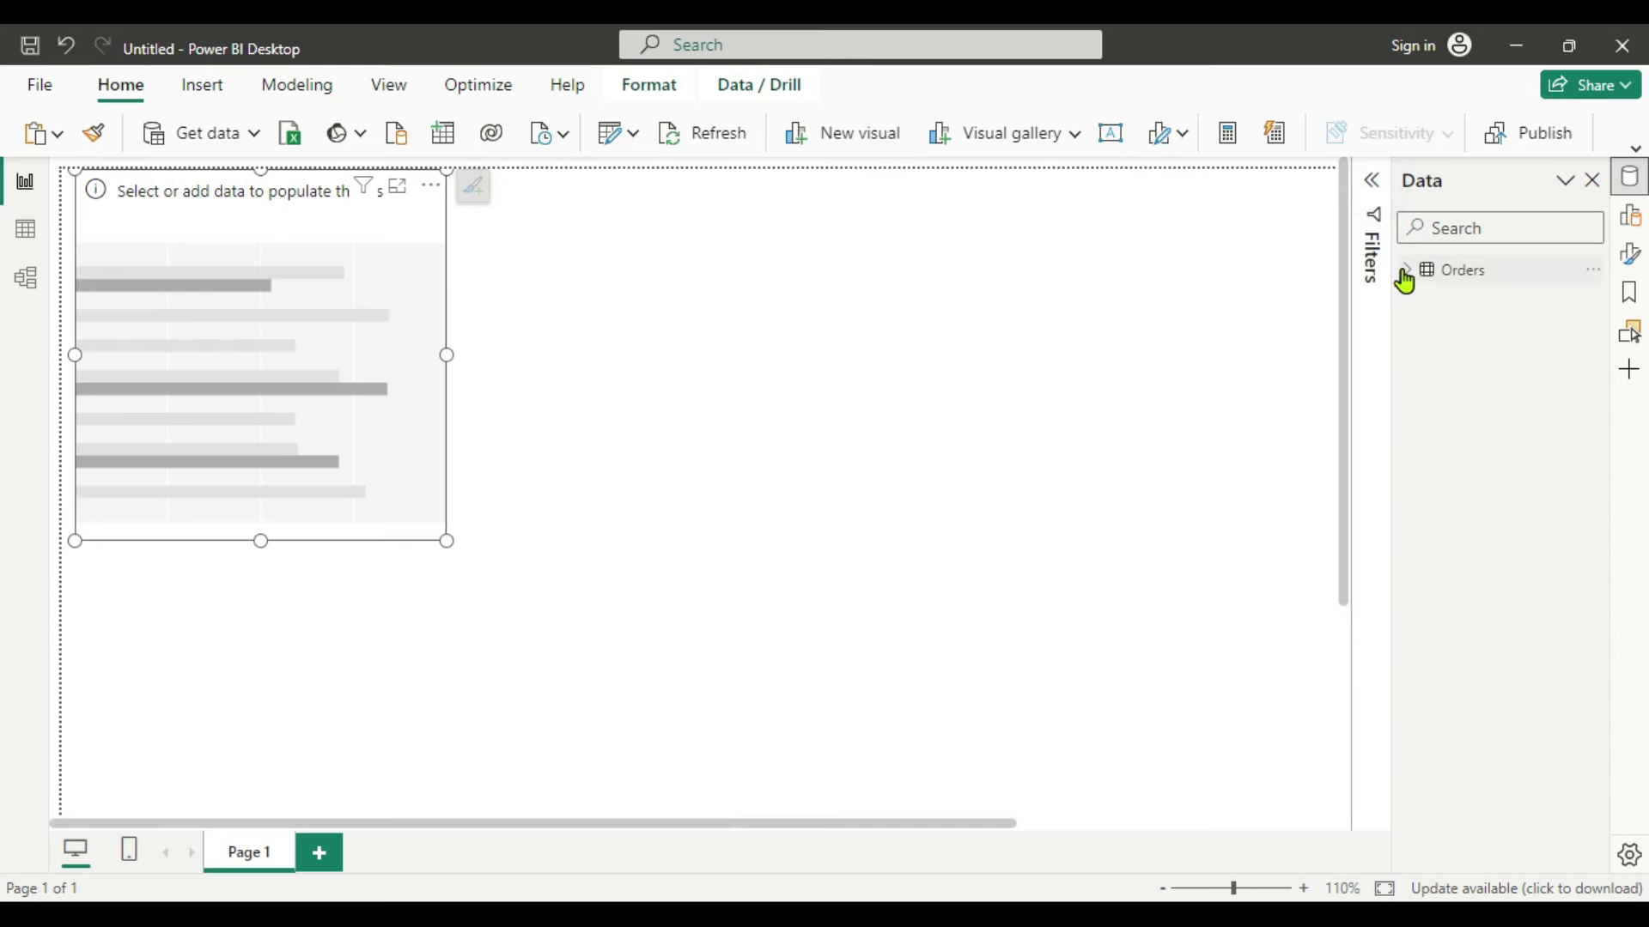
left_click(1405, 272)
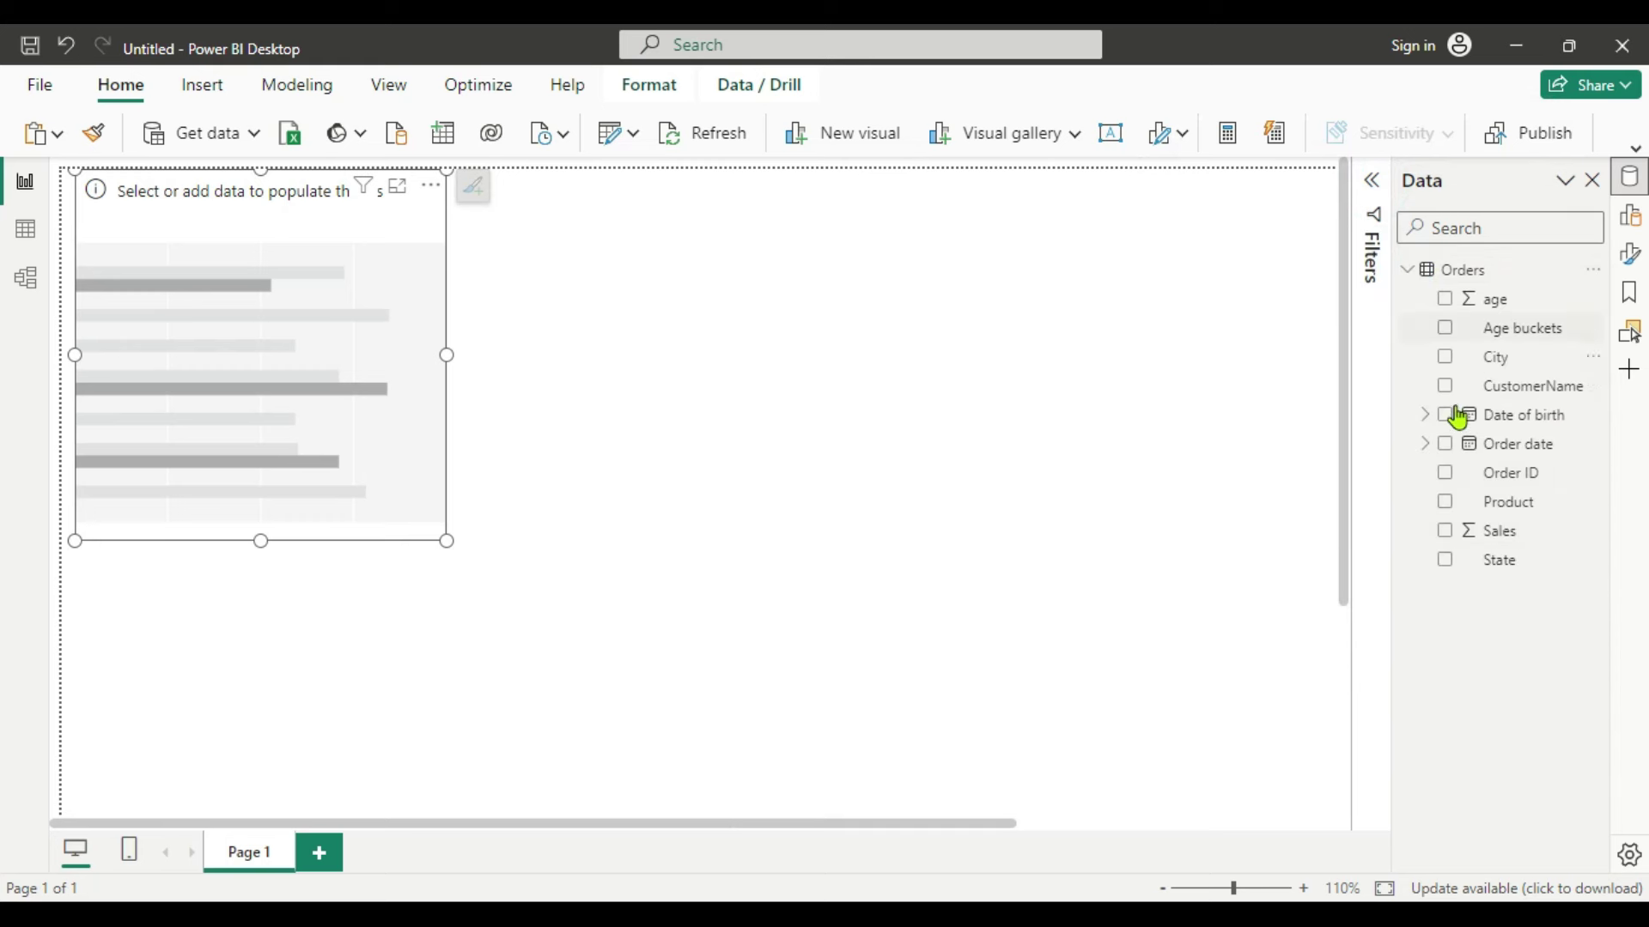
left_click(1446, 535)
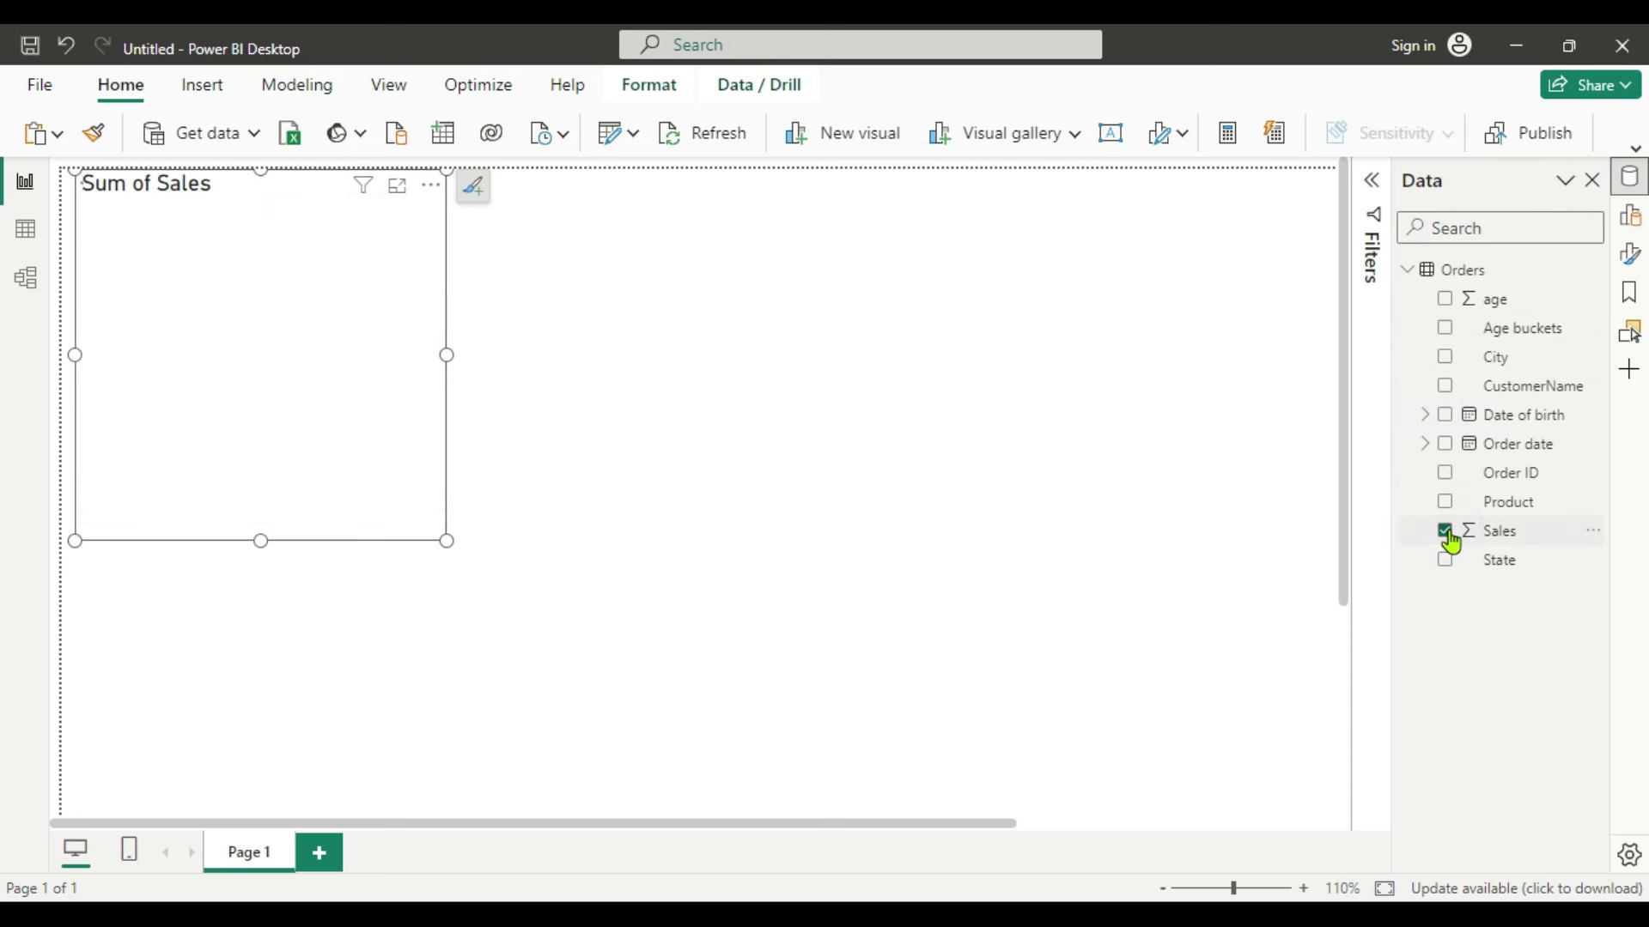
left_click(1445, 332)
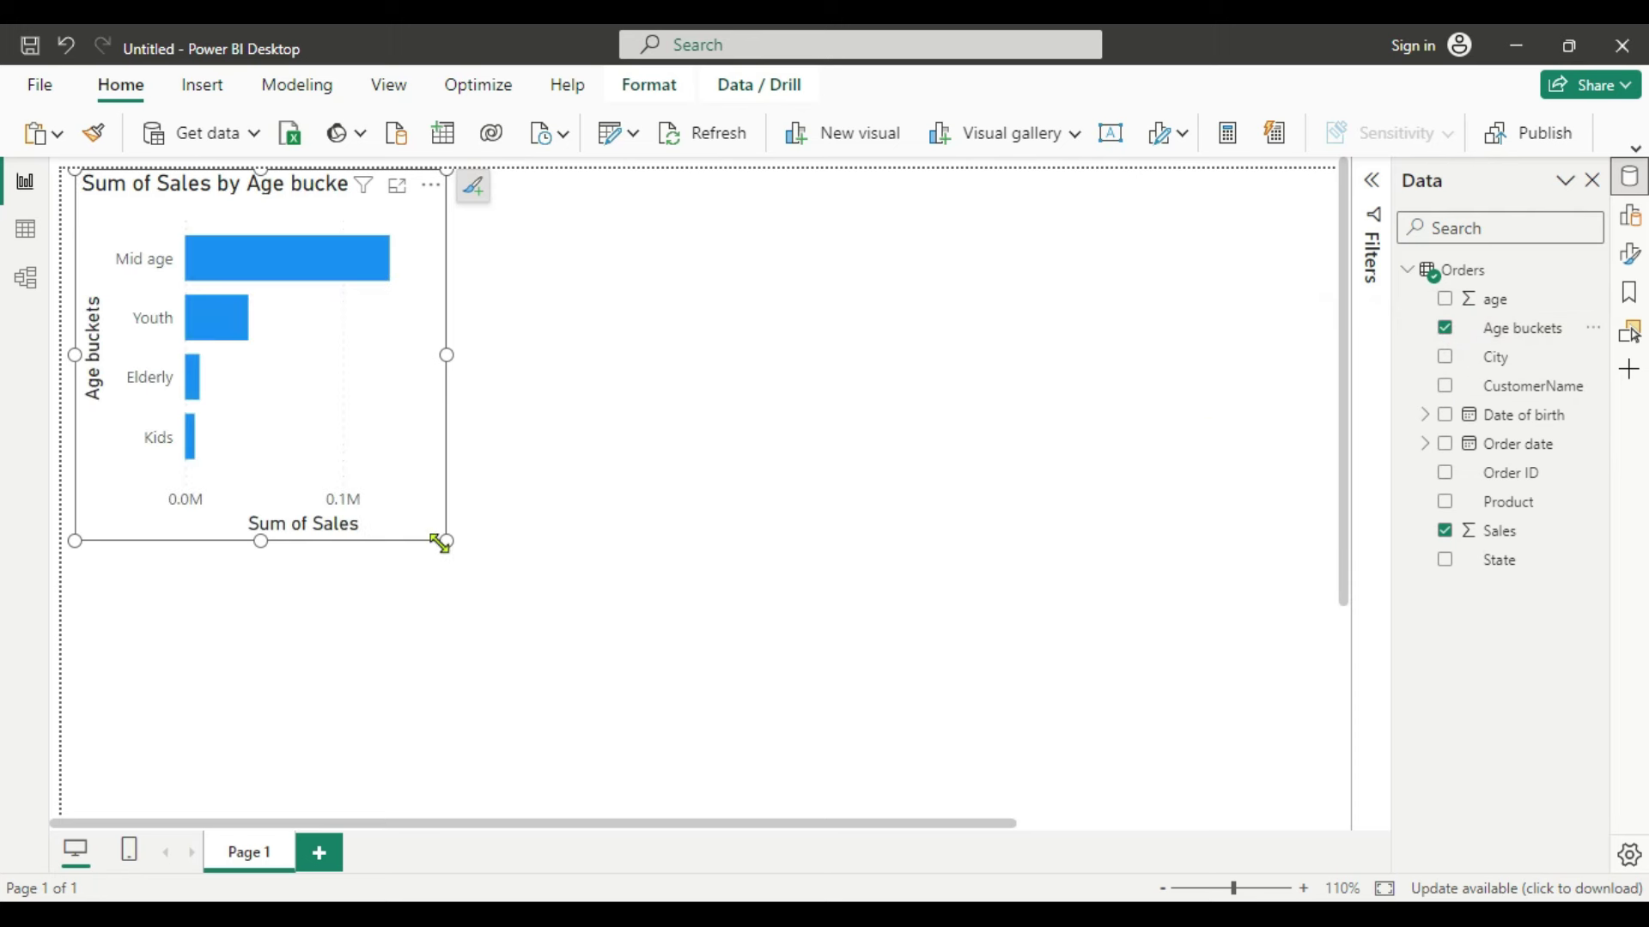
Step: Enlarge the age-bucket sales chart until its full title fits, and inspect the Mid age bar
left_click_drag(443, 545, 698, 638)
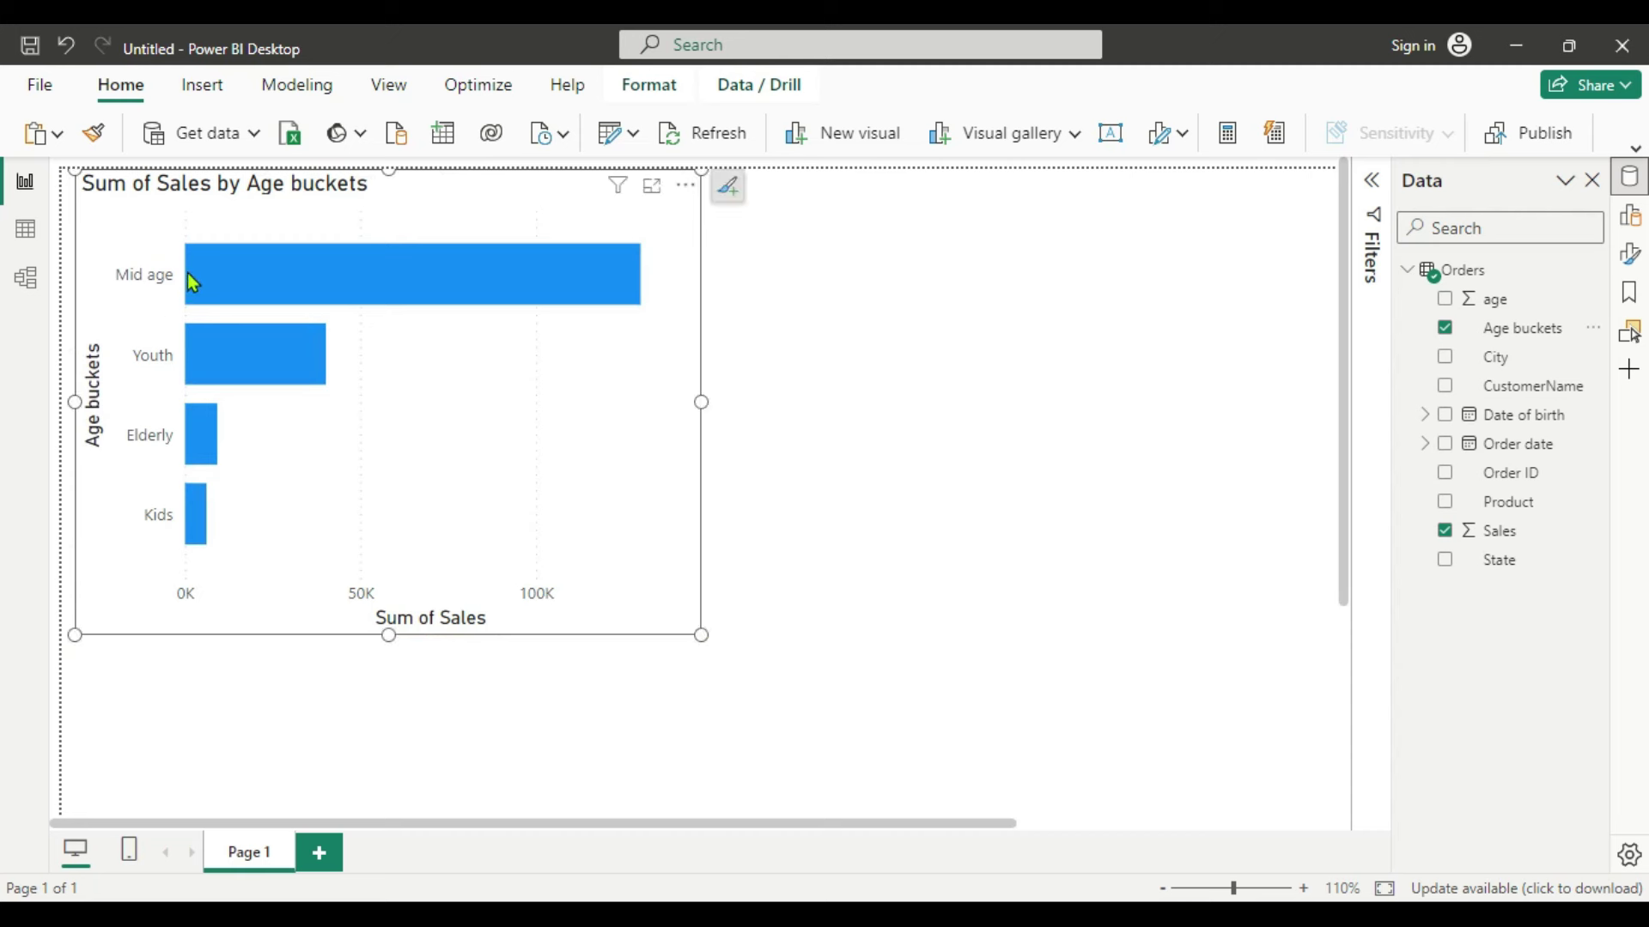
mouse_move(233, 289)
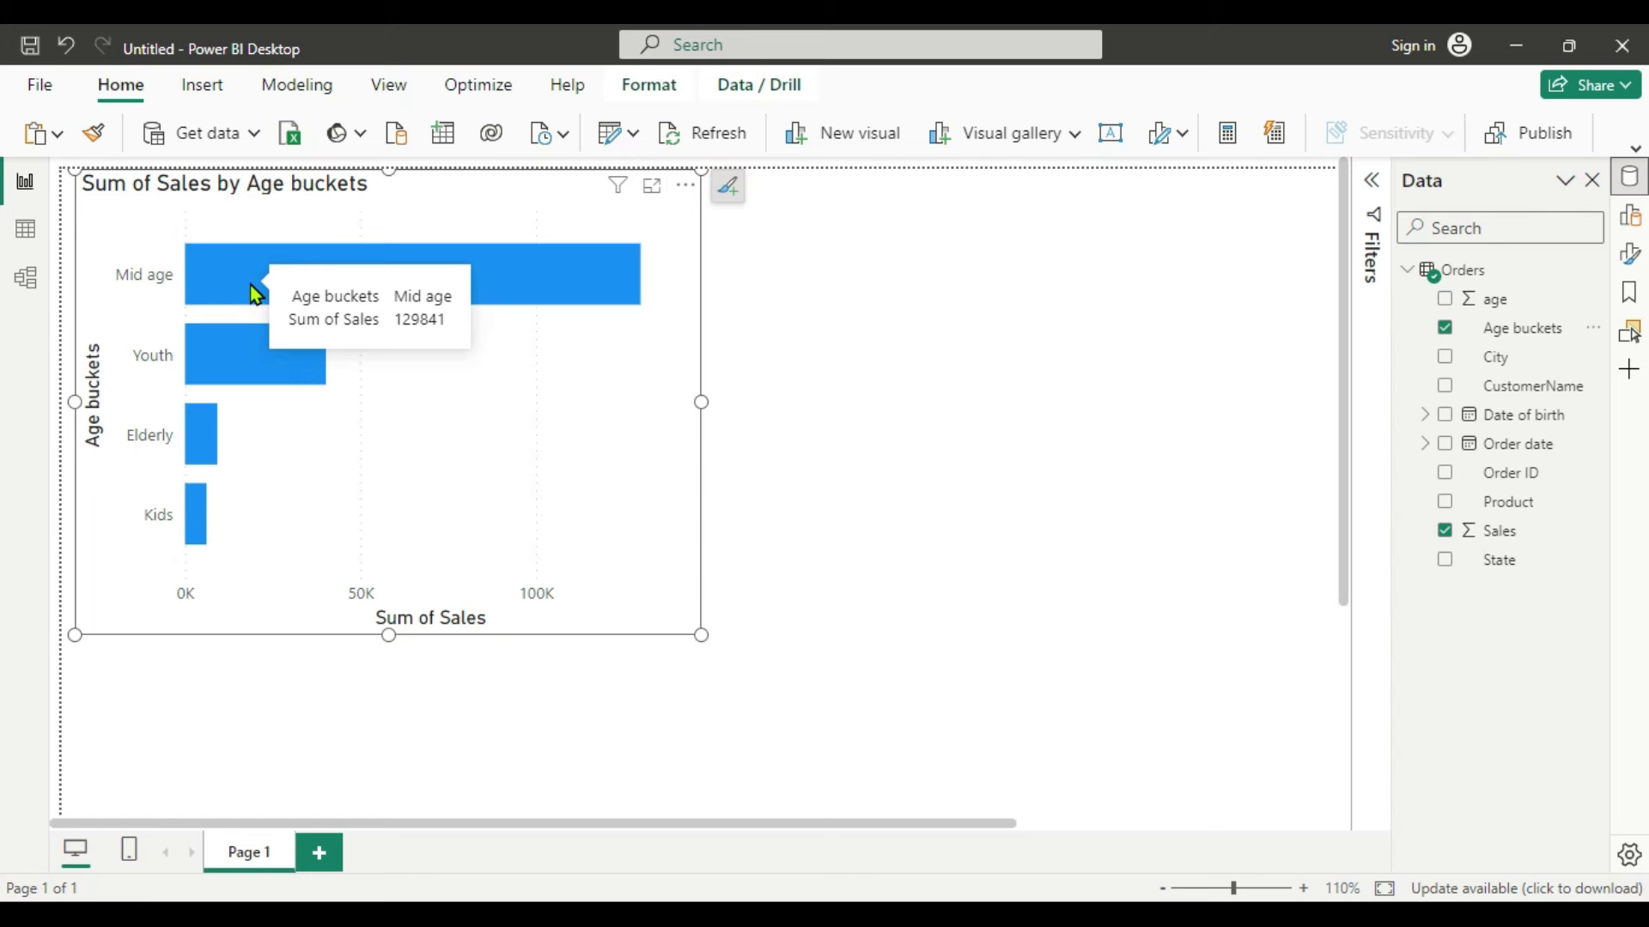
left_click(857, 338)
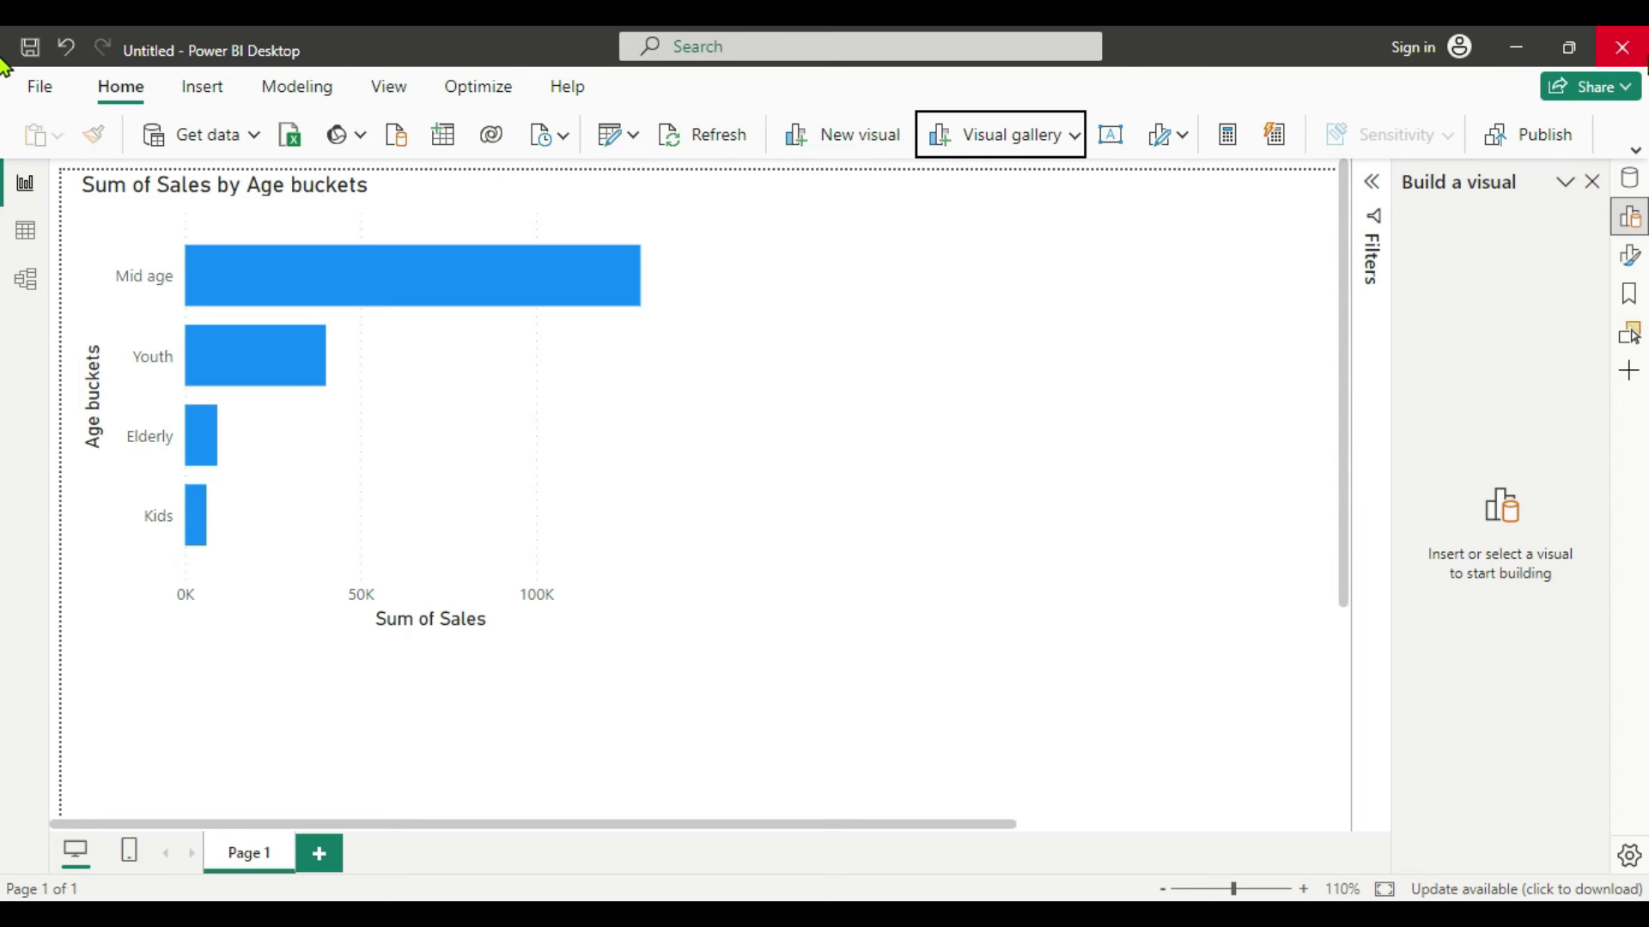
Step: Insert a stacked column chart below and beside the bar chart, and plot Sales by Product in it
left_click(1075, 135)
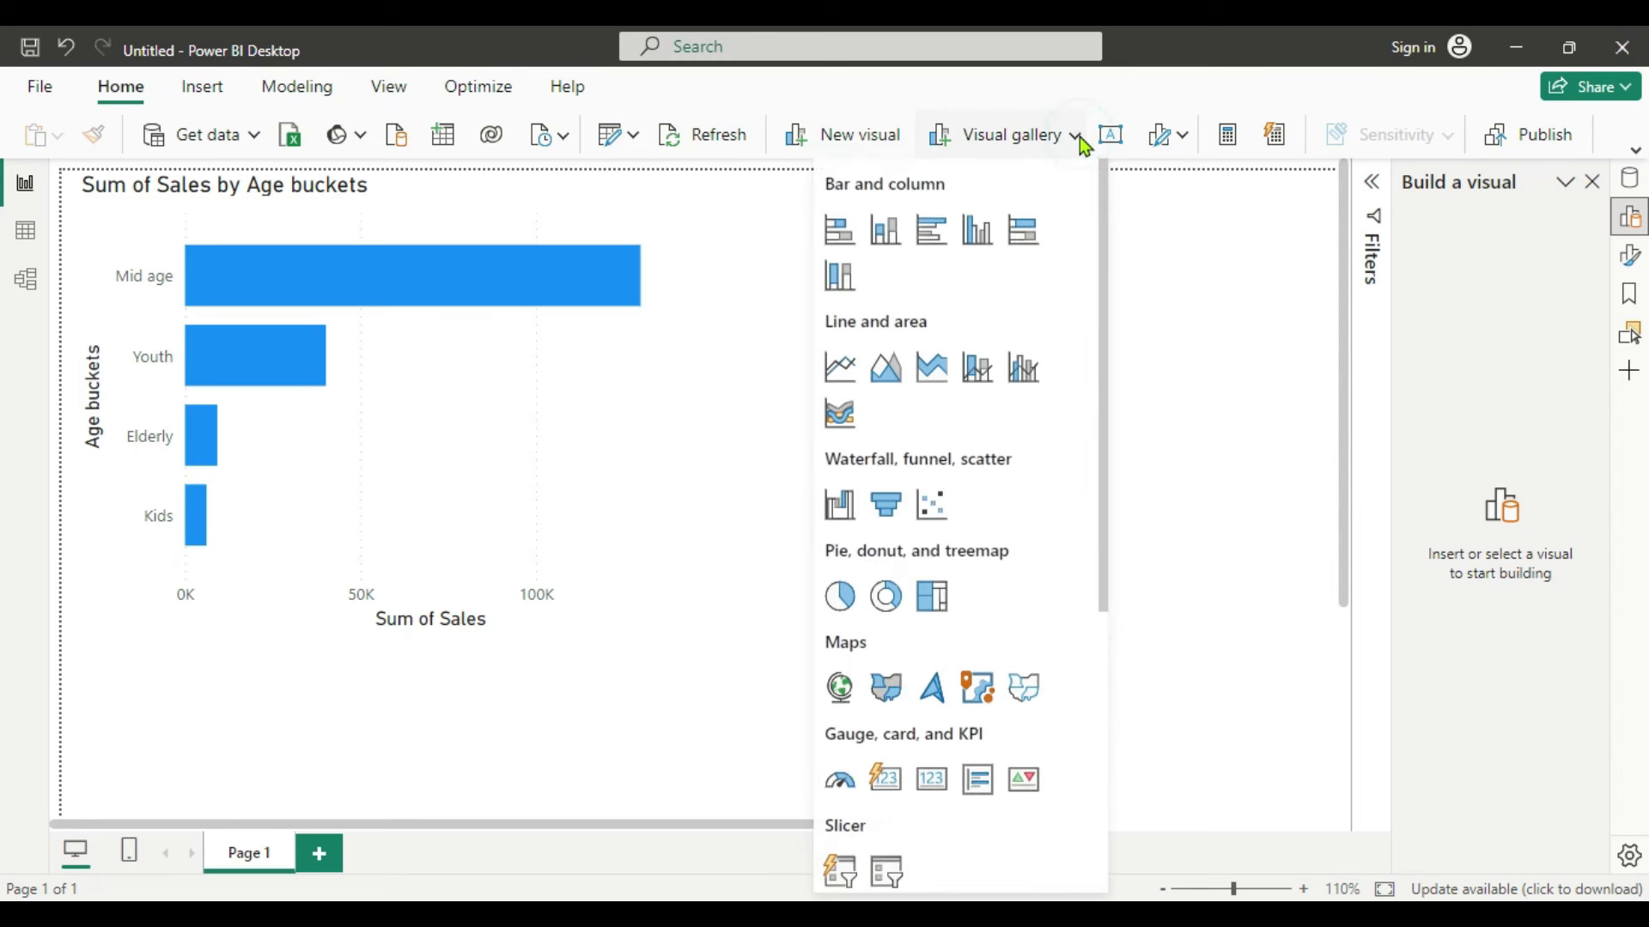
left_click(886, 230)
left_click_drag(614, 466, 1182, 290)
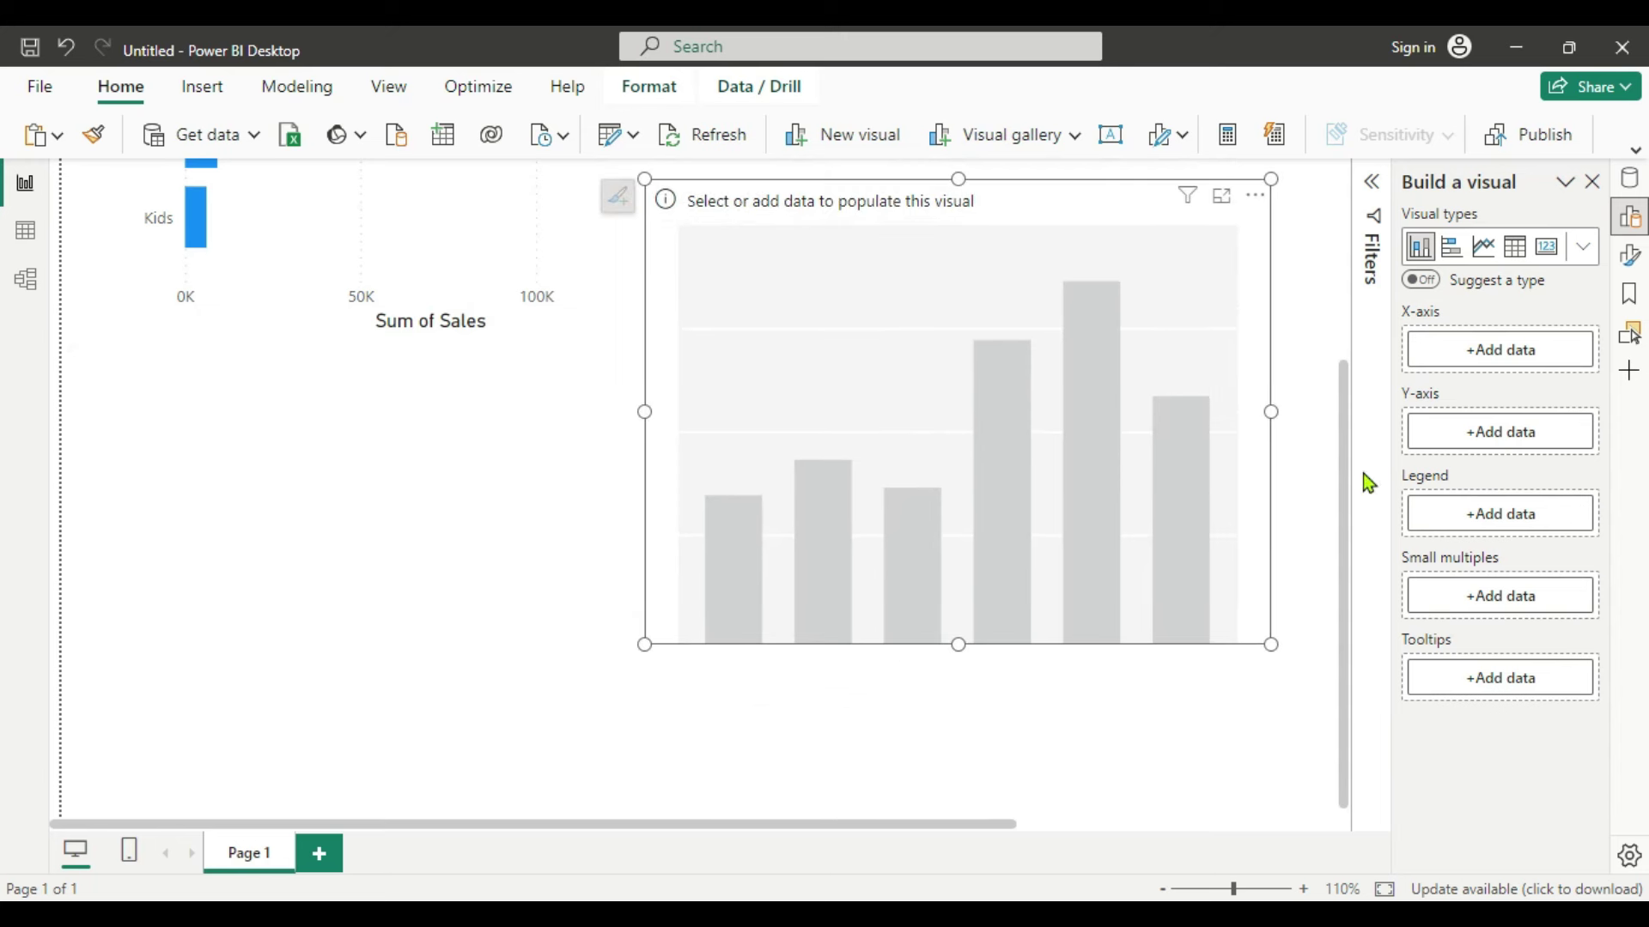
left_click(1630, 182)
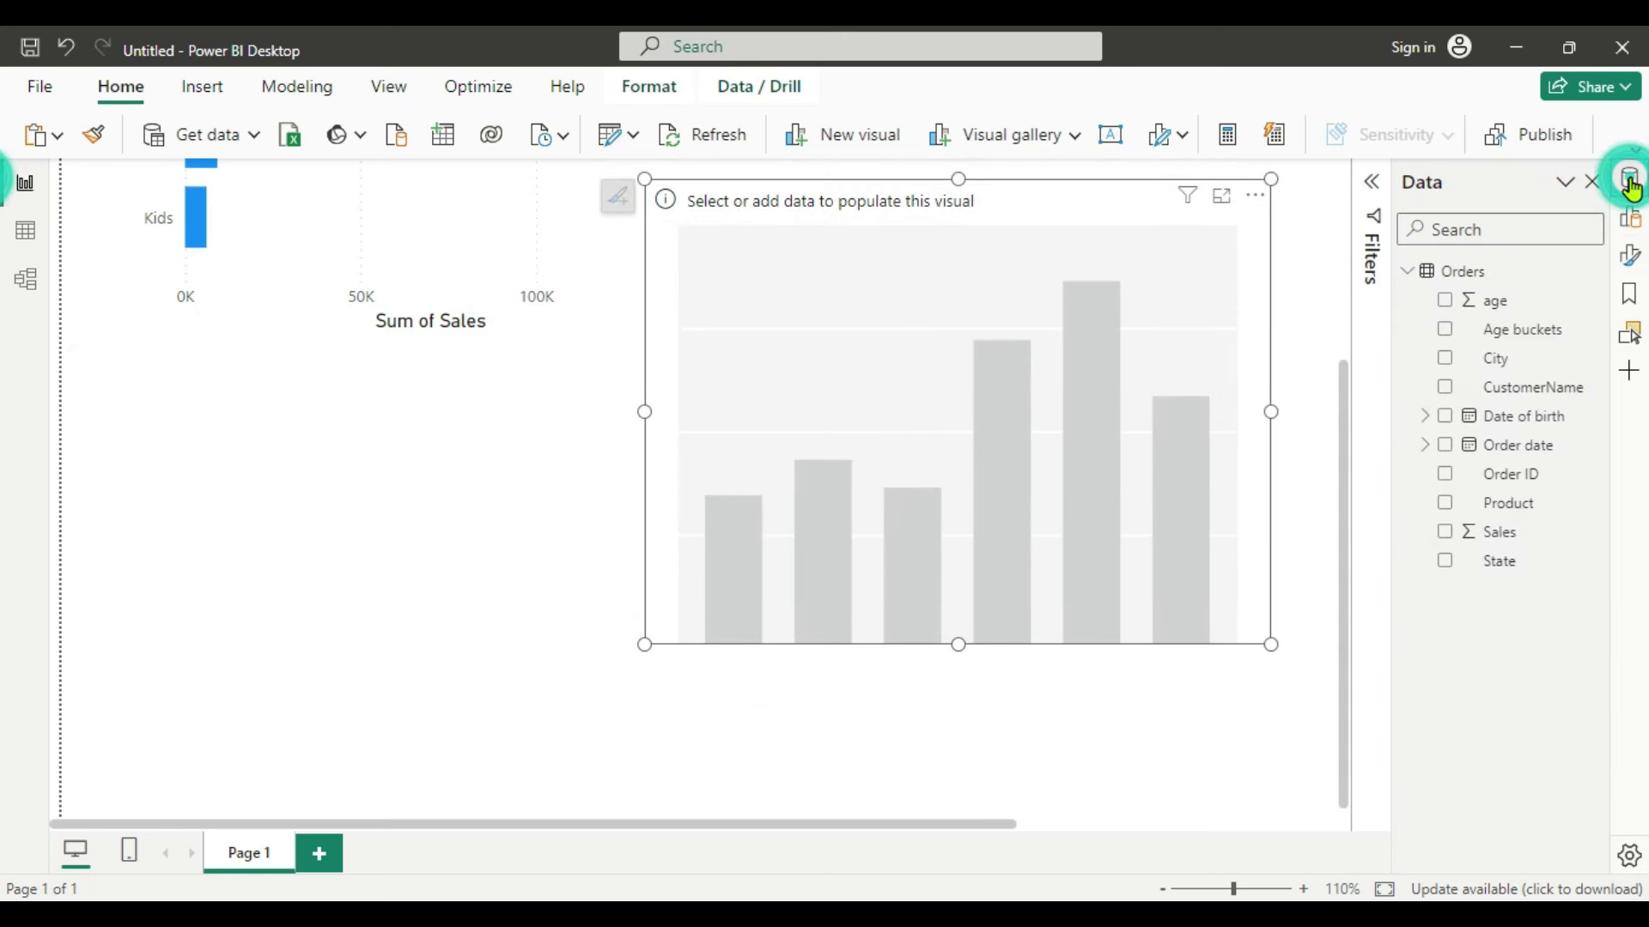
left_click(1445, 508)
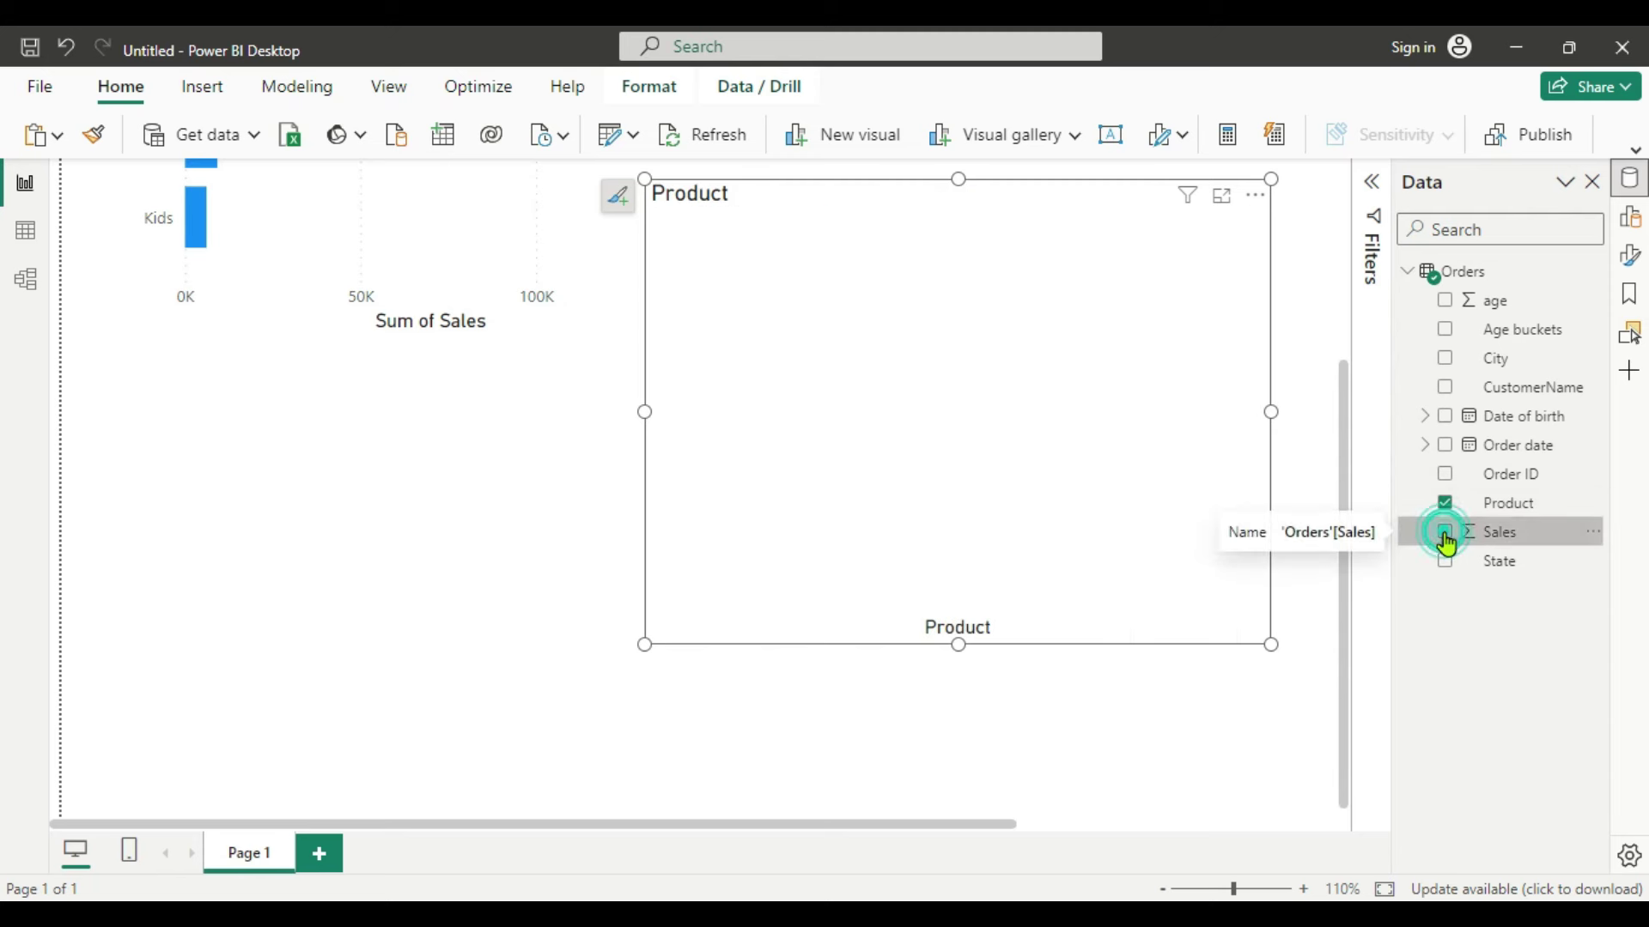
left_click(1445, 537)
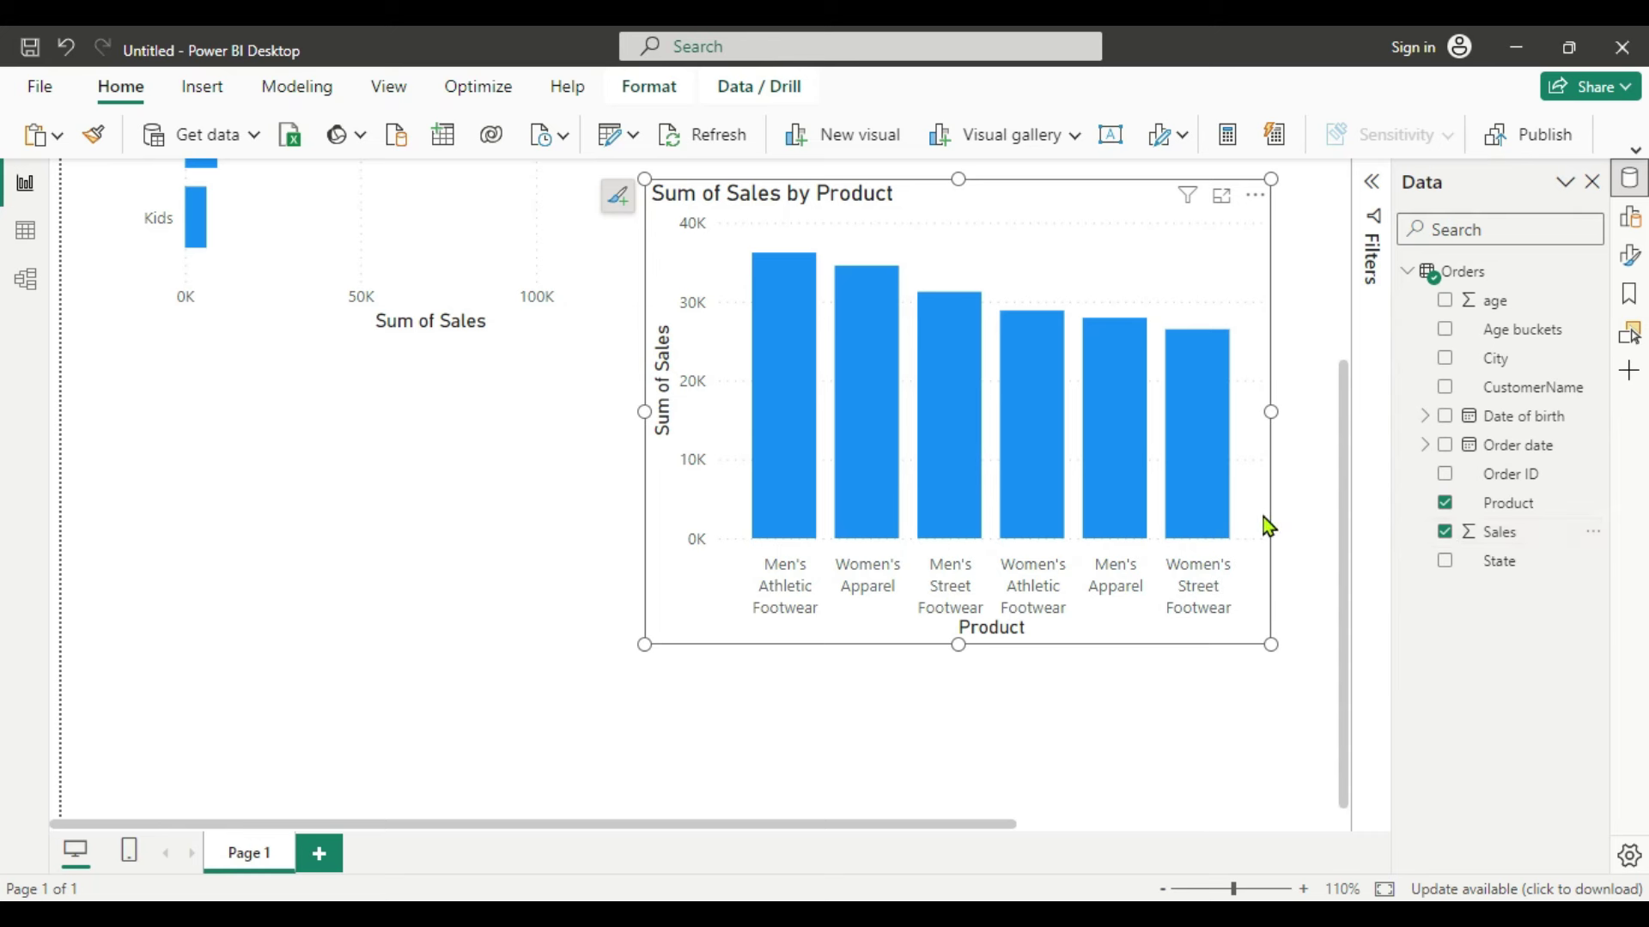
Step: Add Age buckets as the legend of the product sales column chart and enlarge the chart slightly
left_click(1629, 217)
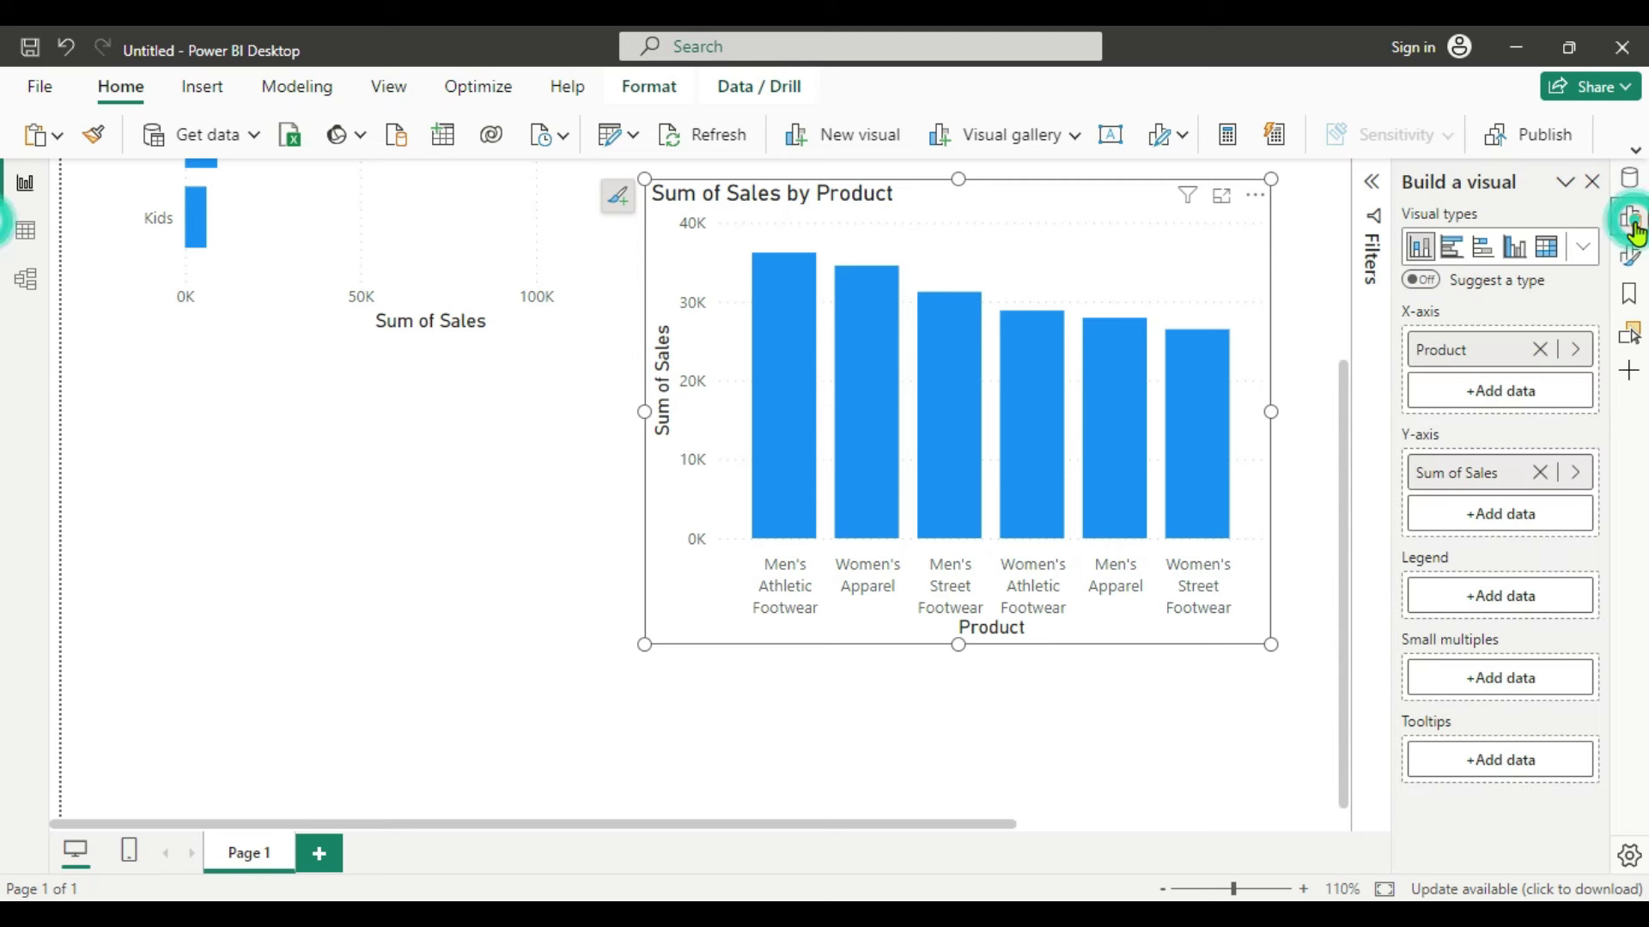
left_click(1507, 604)
left_click(1264, 219)
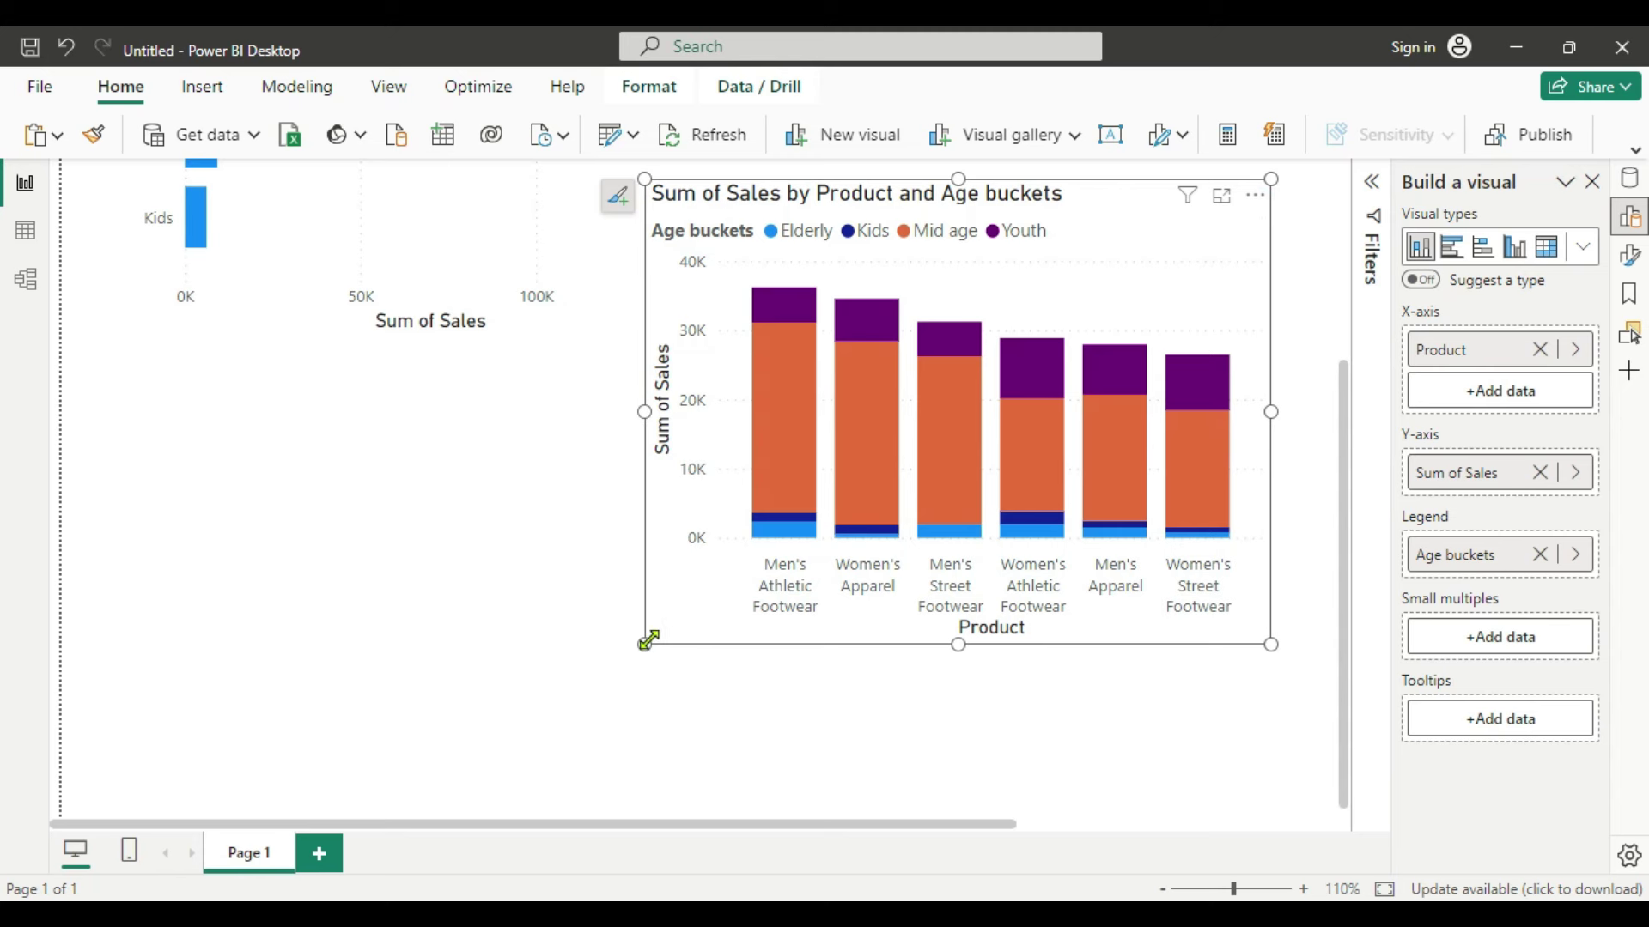
left_click_drag(646, 641, 607, 674)
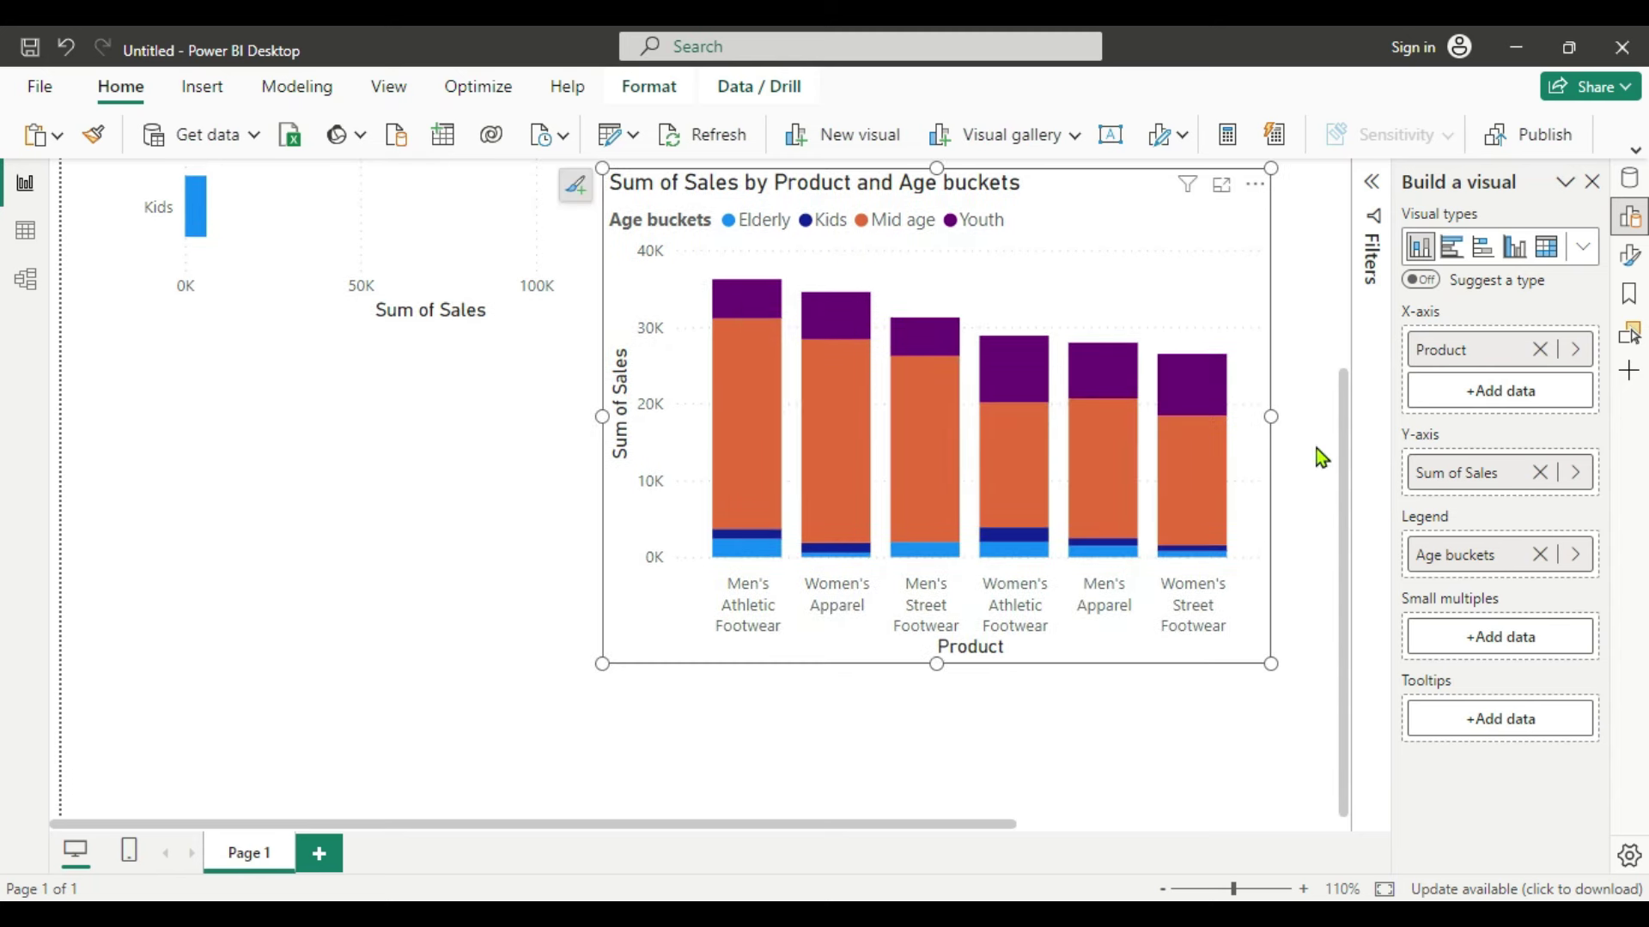
Step: Compare the two charts and shrink the product sales chart from its upper corner so it clears the age-bucket bar chart
left_click_drag(1341, 419, 1378, 225)
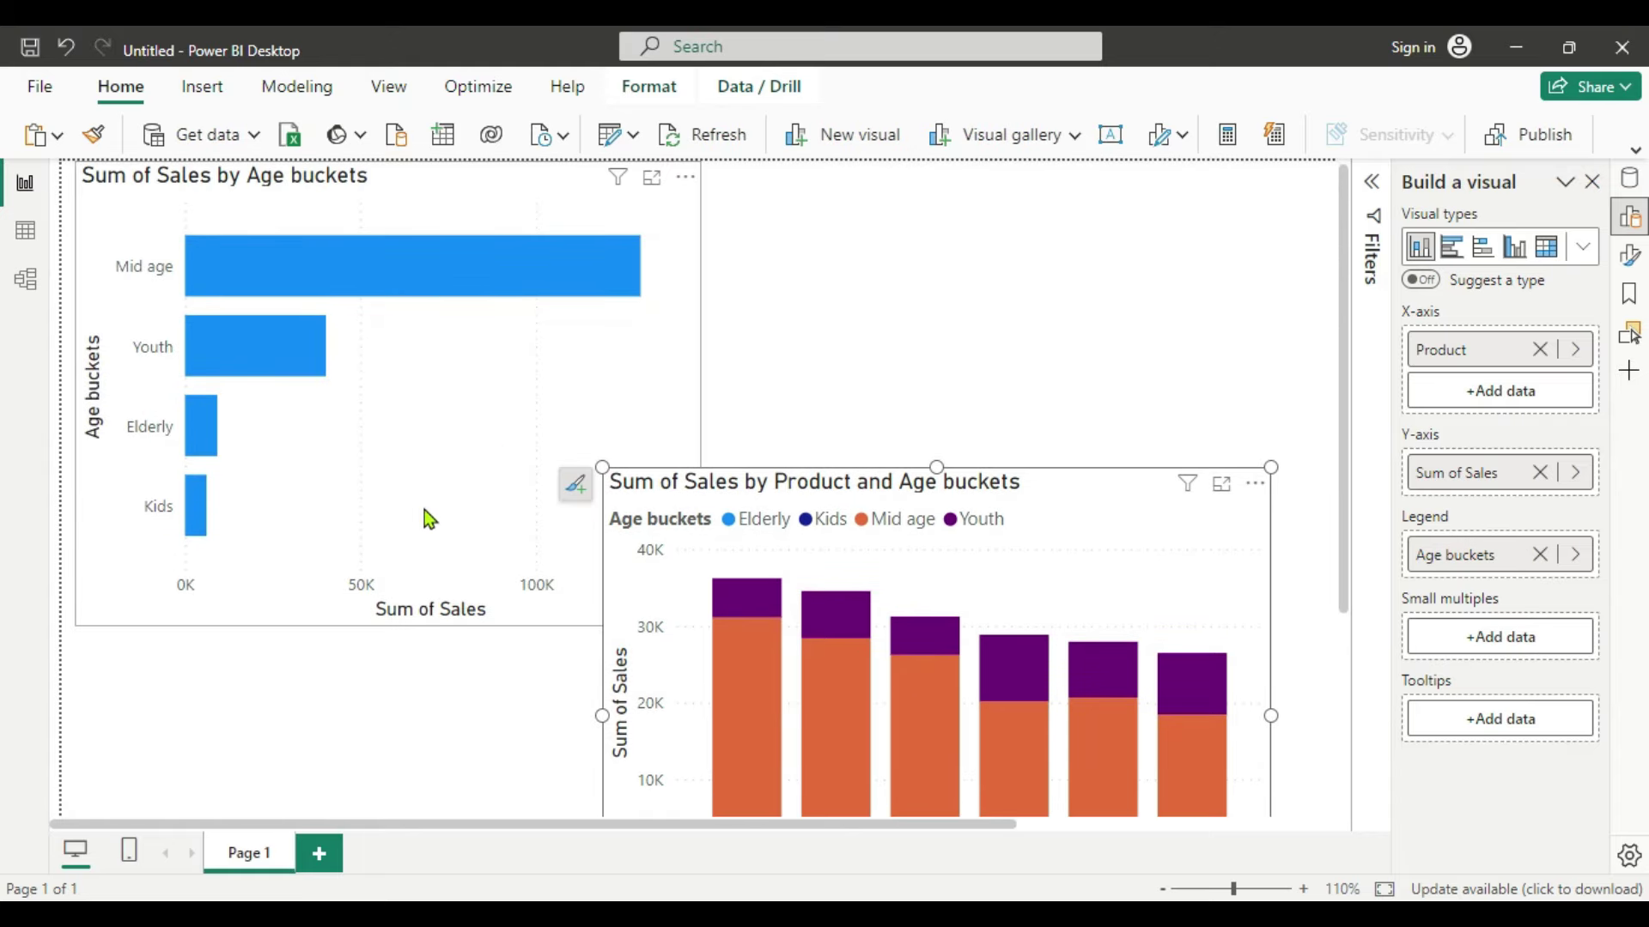
scroll(734, 539, "down", 3)
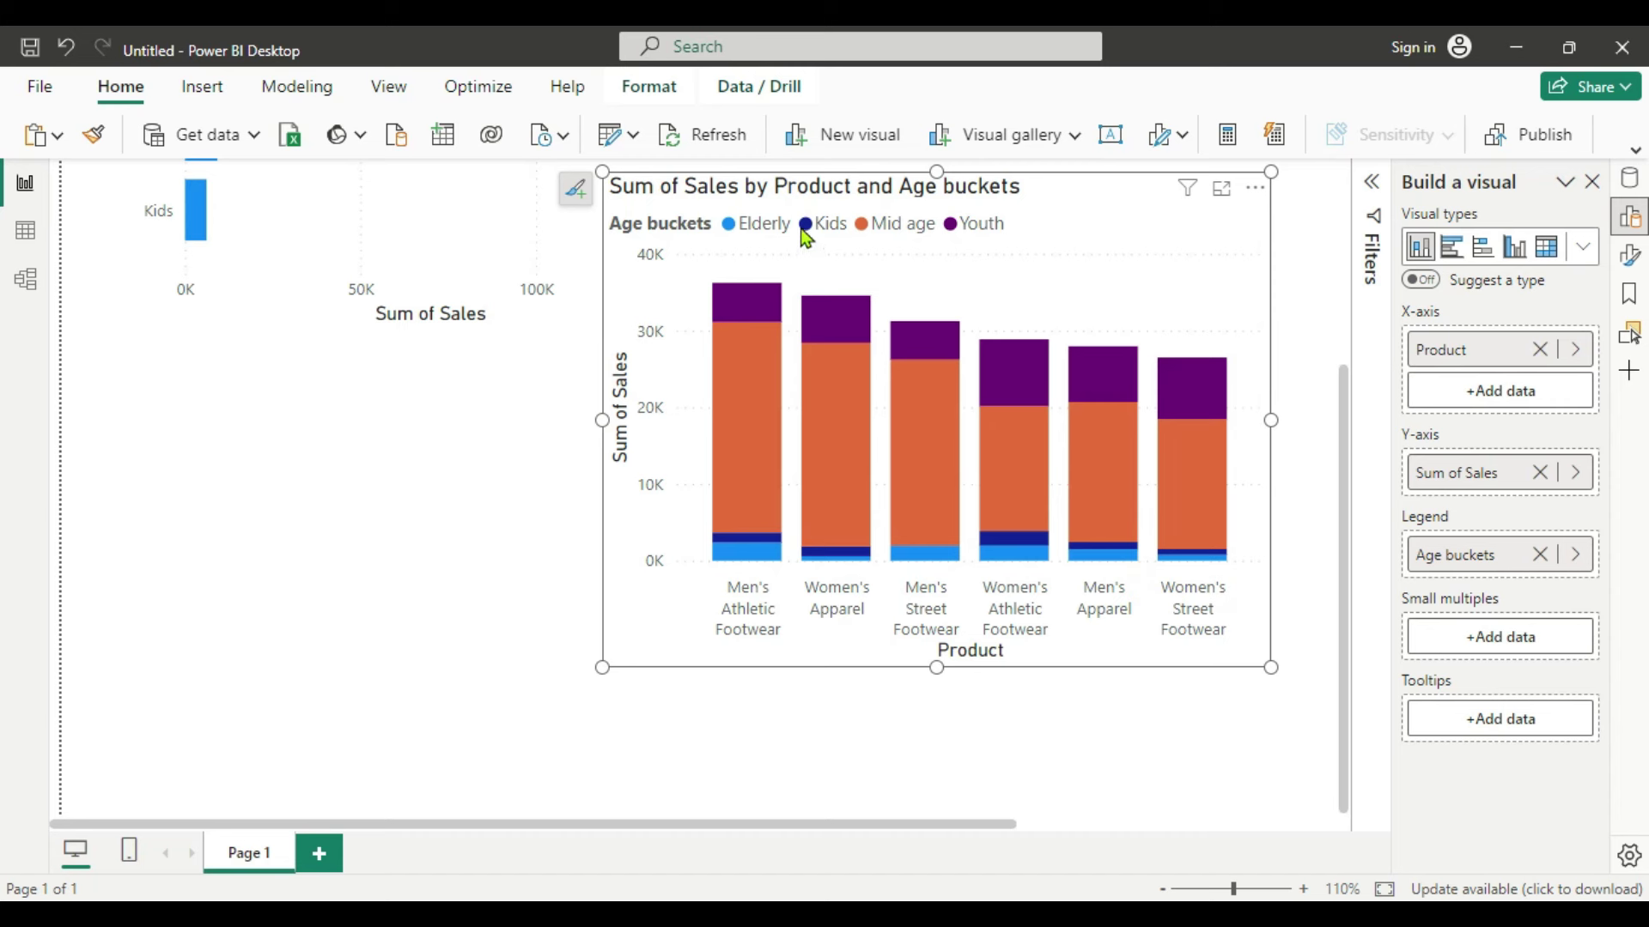
left_click(508, 510)
scroll(580, 539, "up", 3)
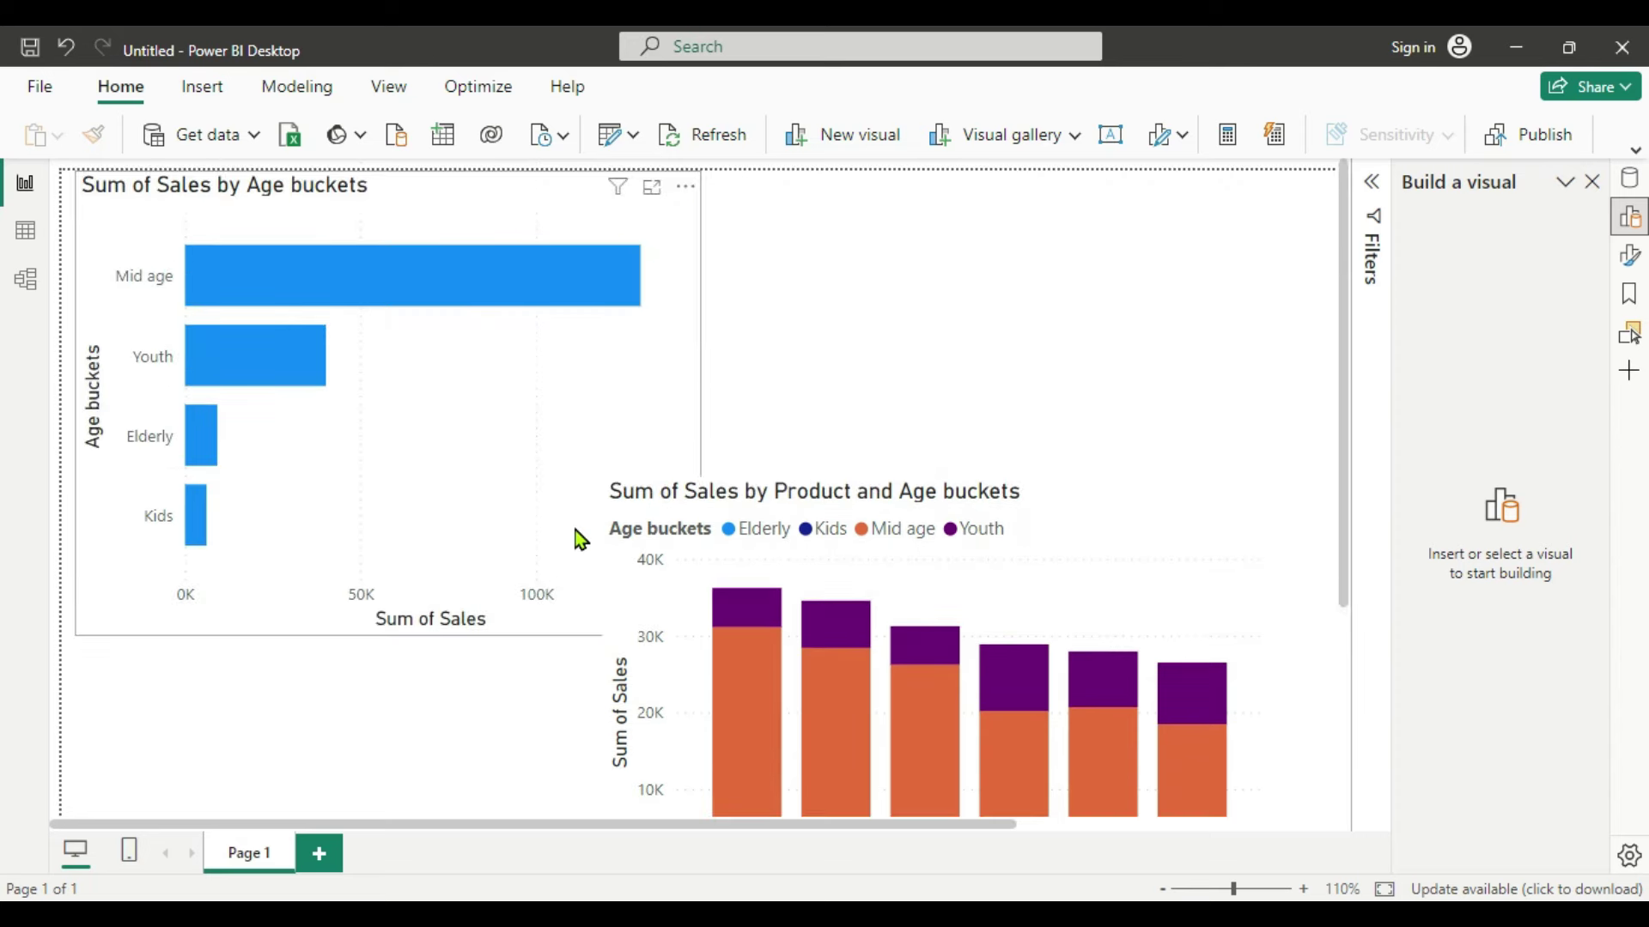
left_click(1083, 505)
left_click_drag(601, 475, 704, 690)
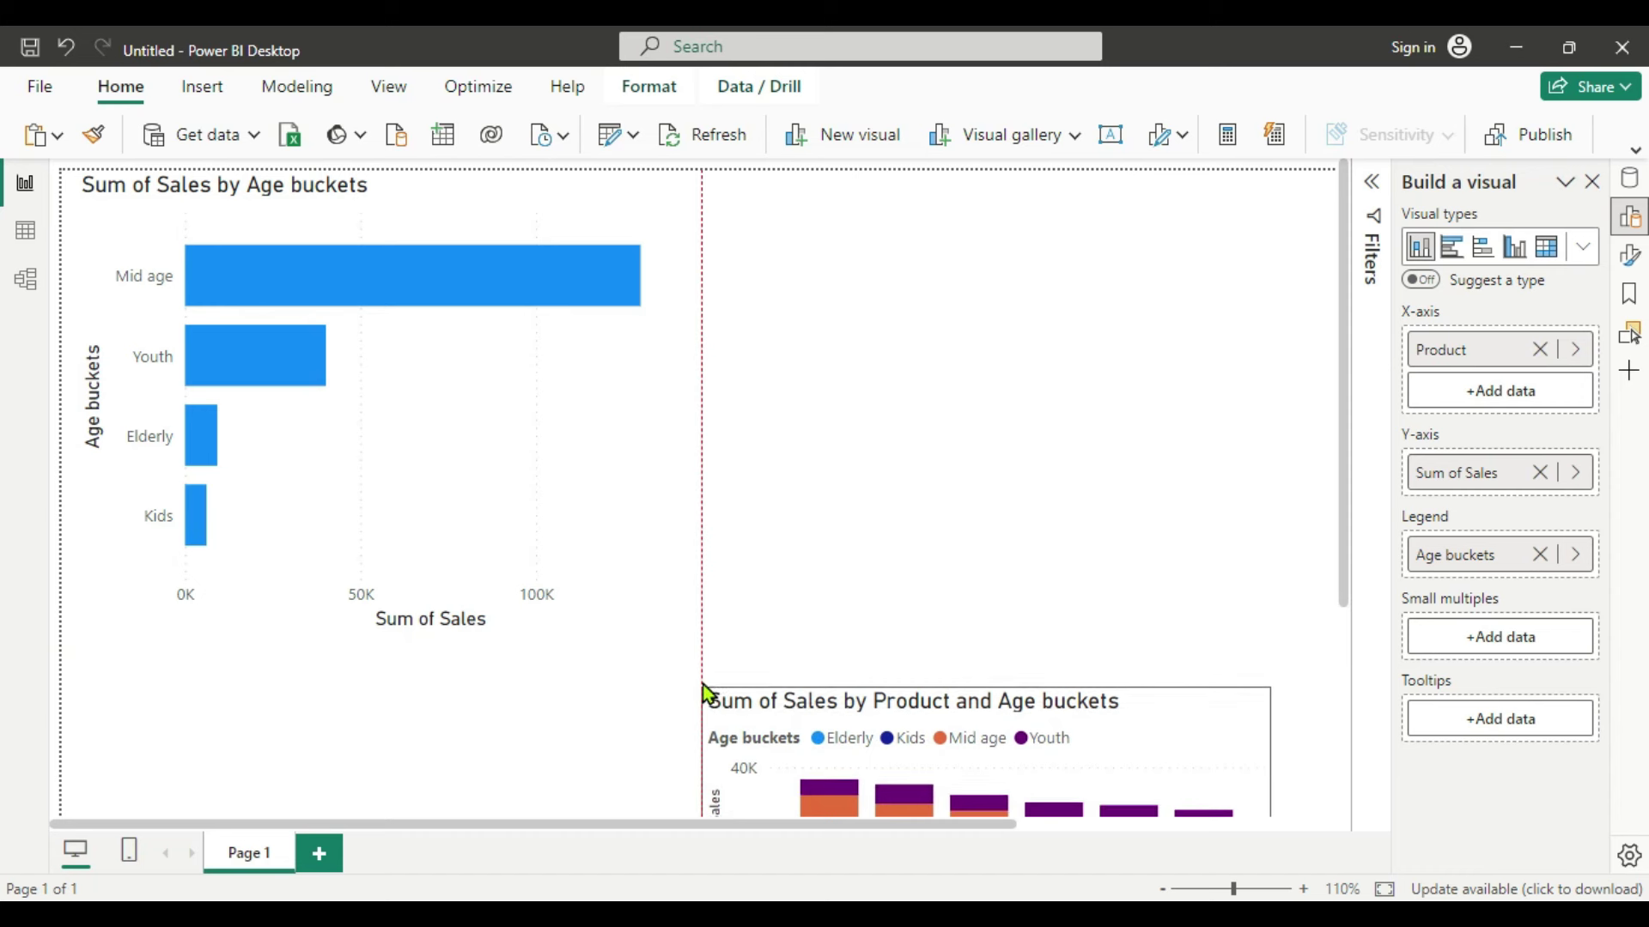
left_click(1054, 343)
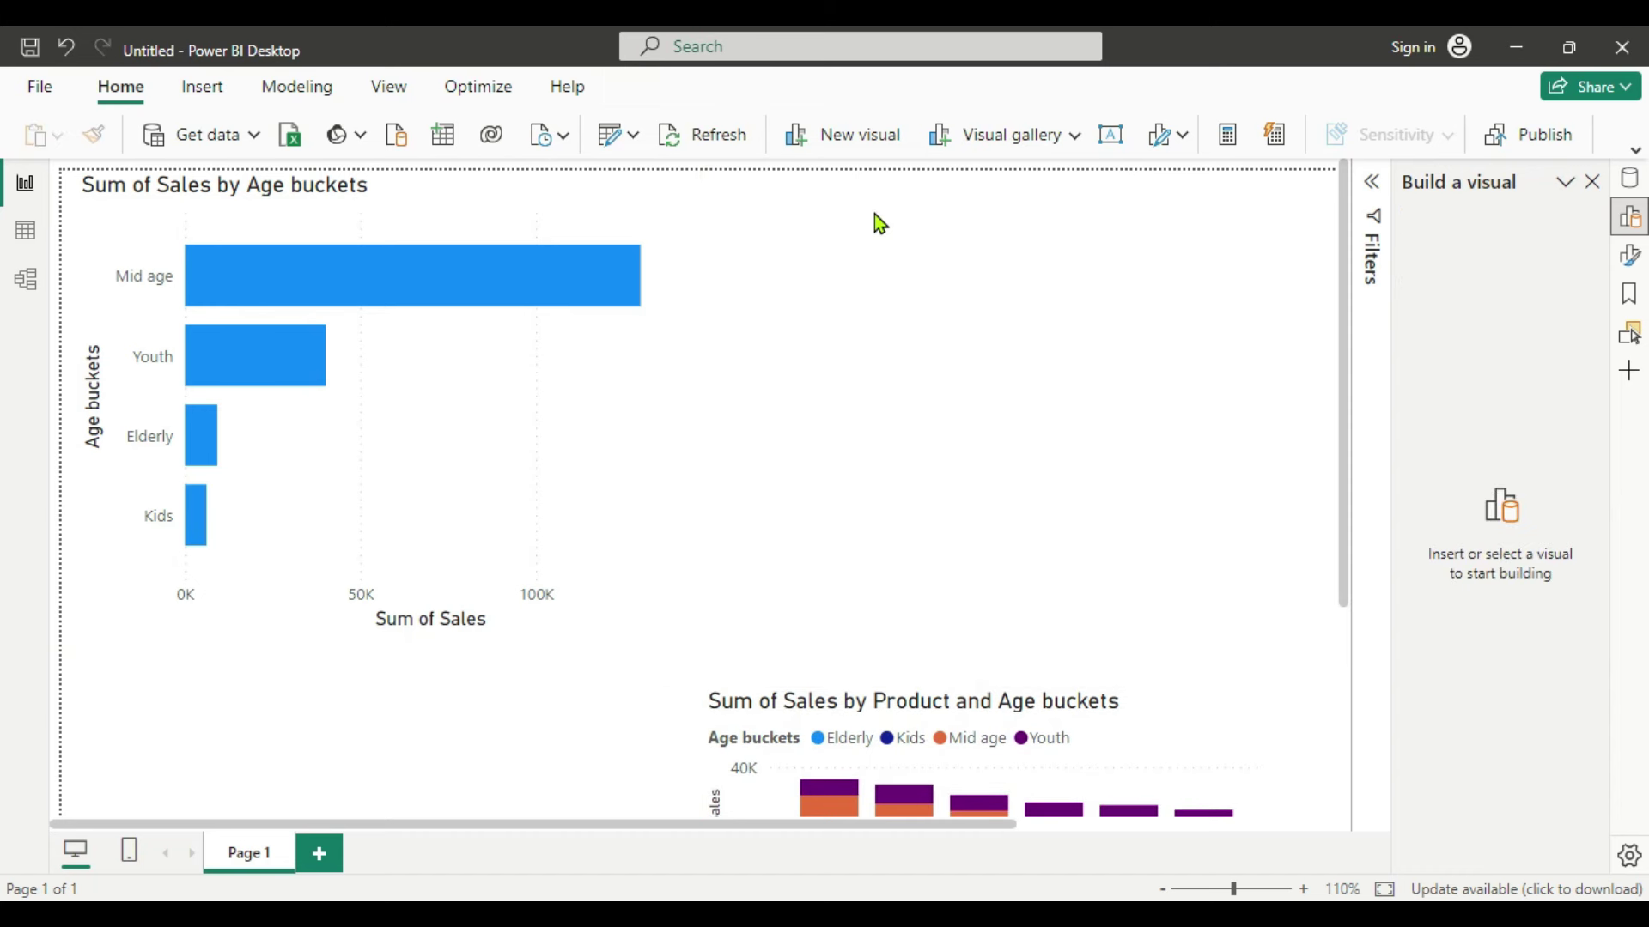
Step: Insert another clustered bar chart and place it in the free space above the product sales column chart
left_click(1074, 137)
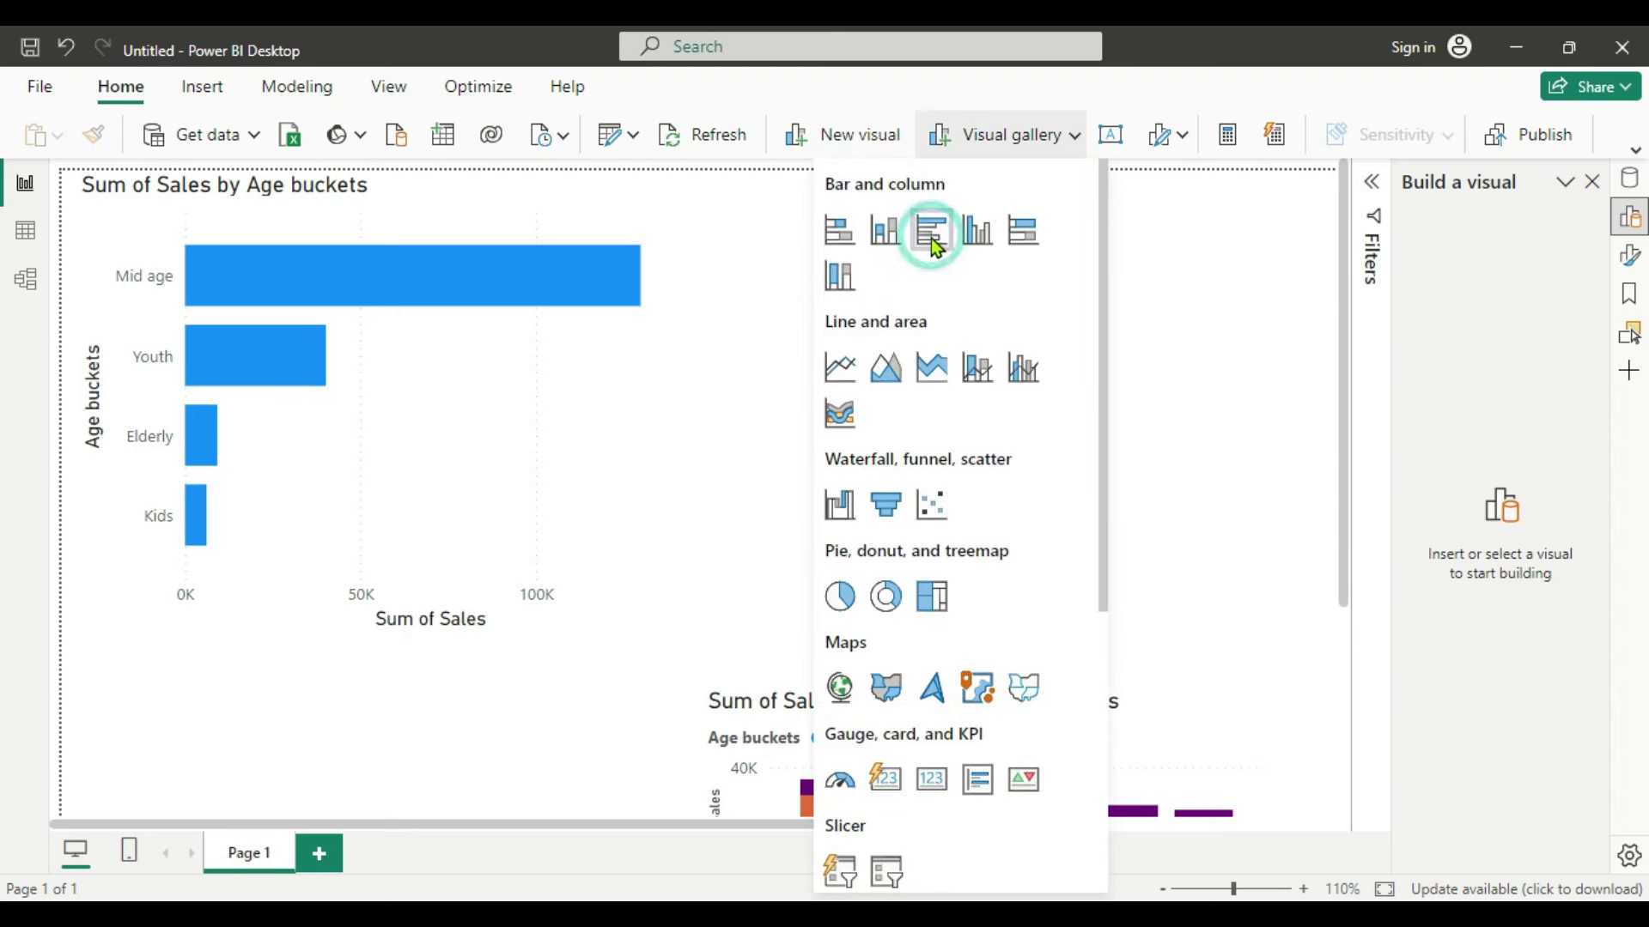
left_click(933, 244)
left_click_drag(511, 605, 1139, 255)
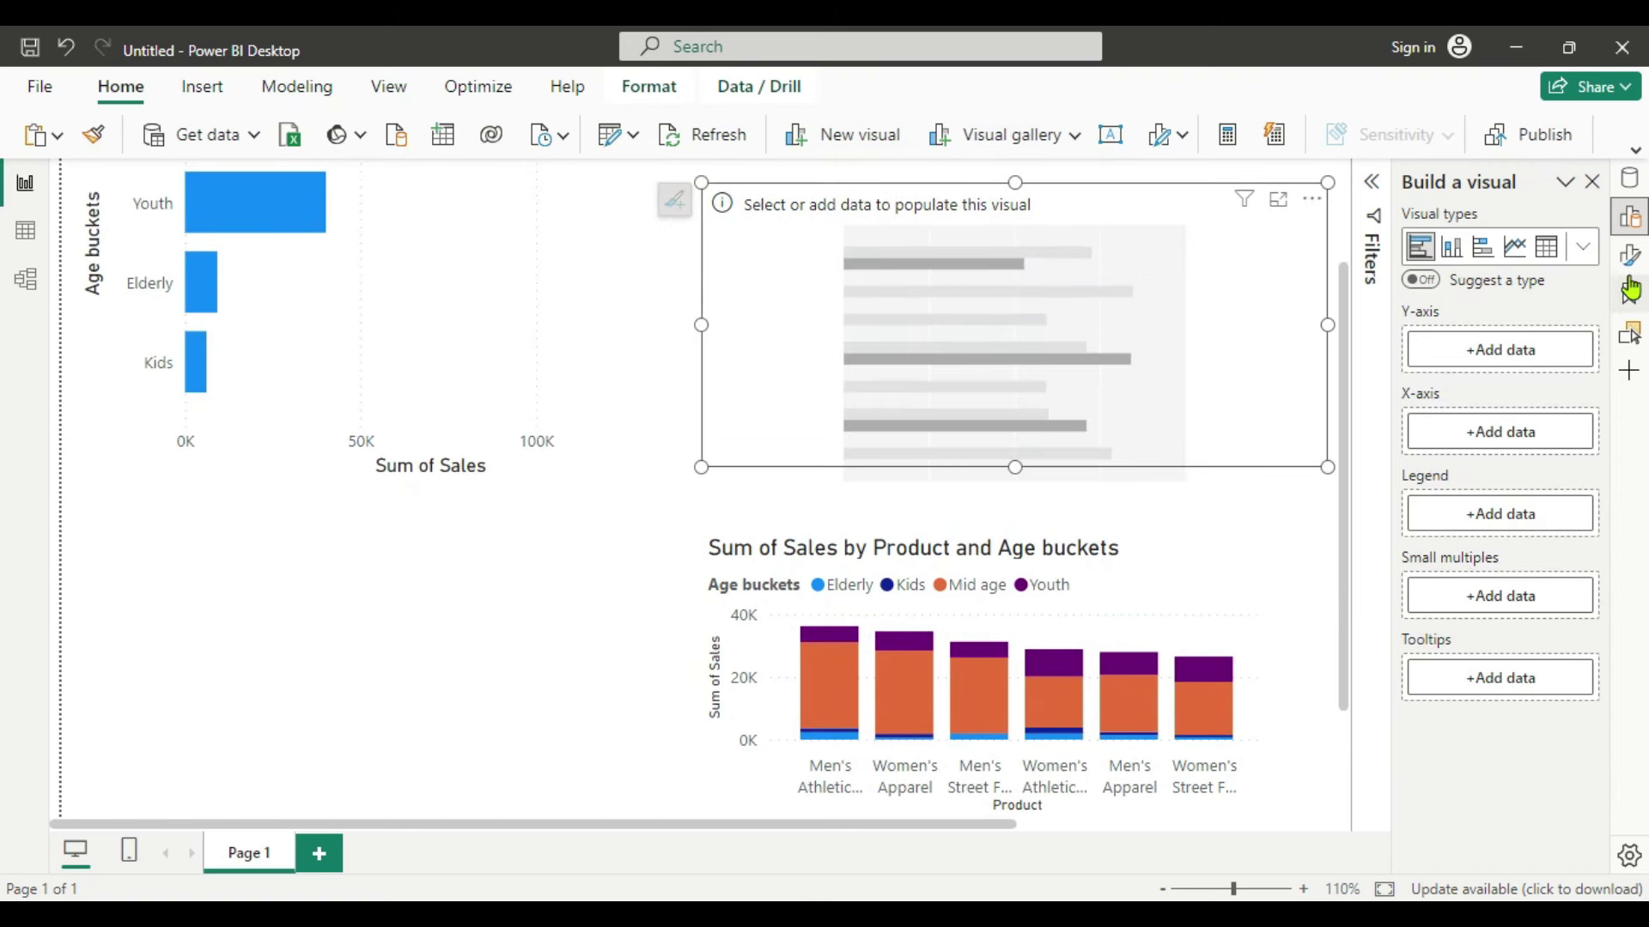
Step: Plot Sales by City in the new empty clustered bar chart
left_click(1632, 223)
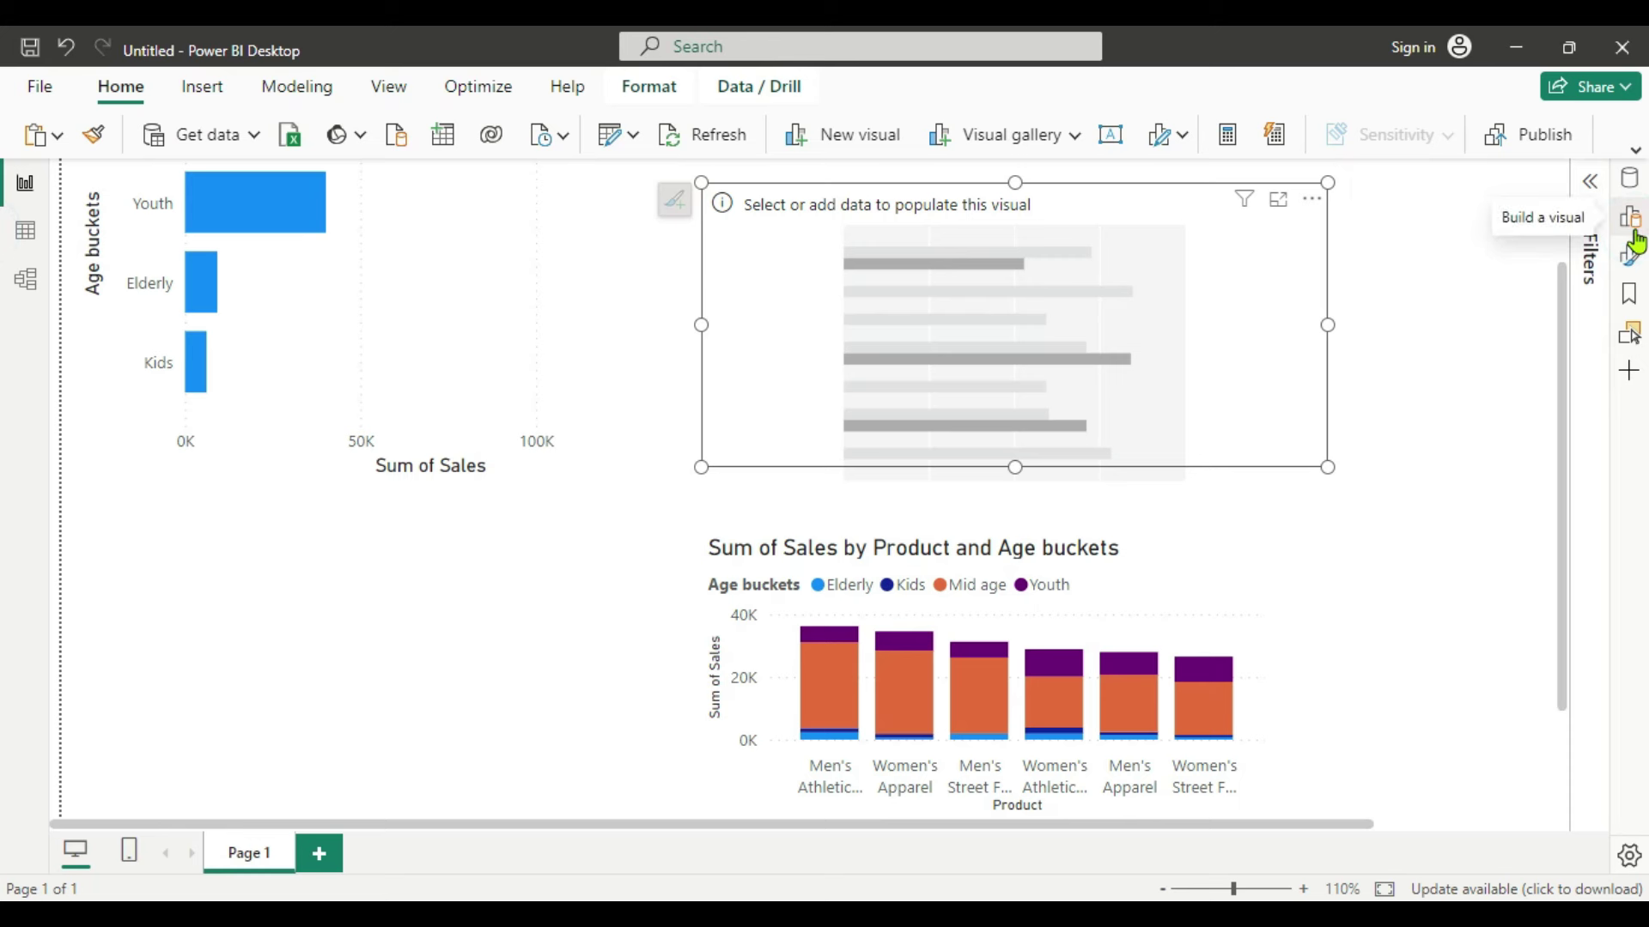
left_click(1630, 179)
left_click(1439, 359)
left_click(1440, 534)
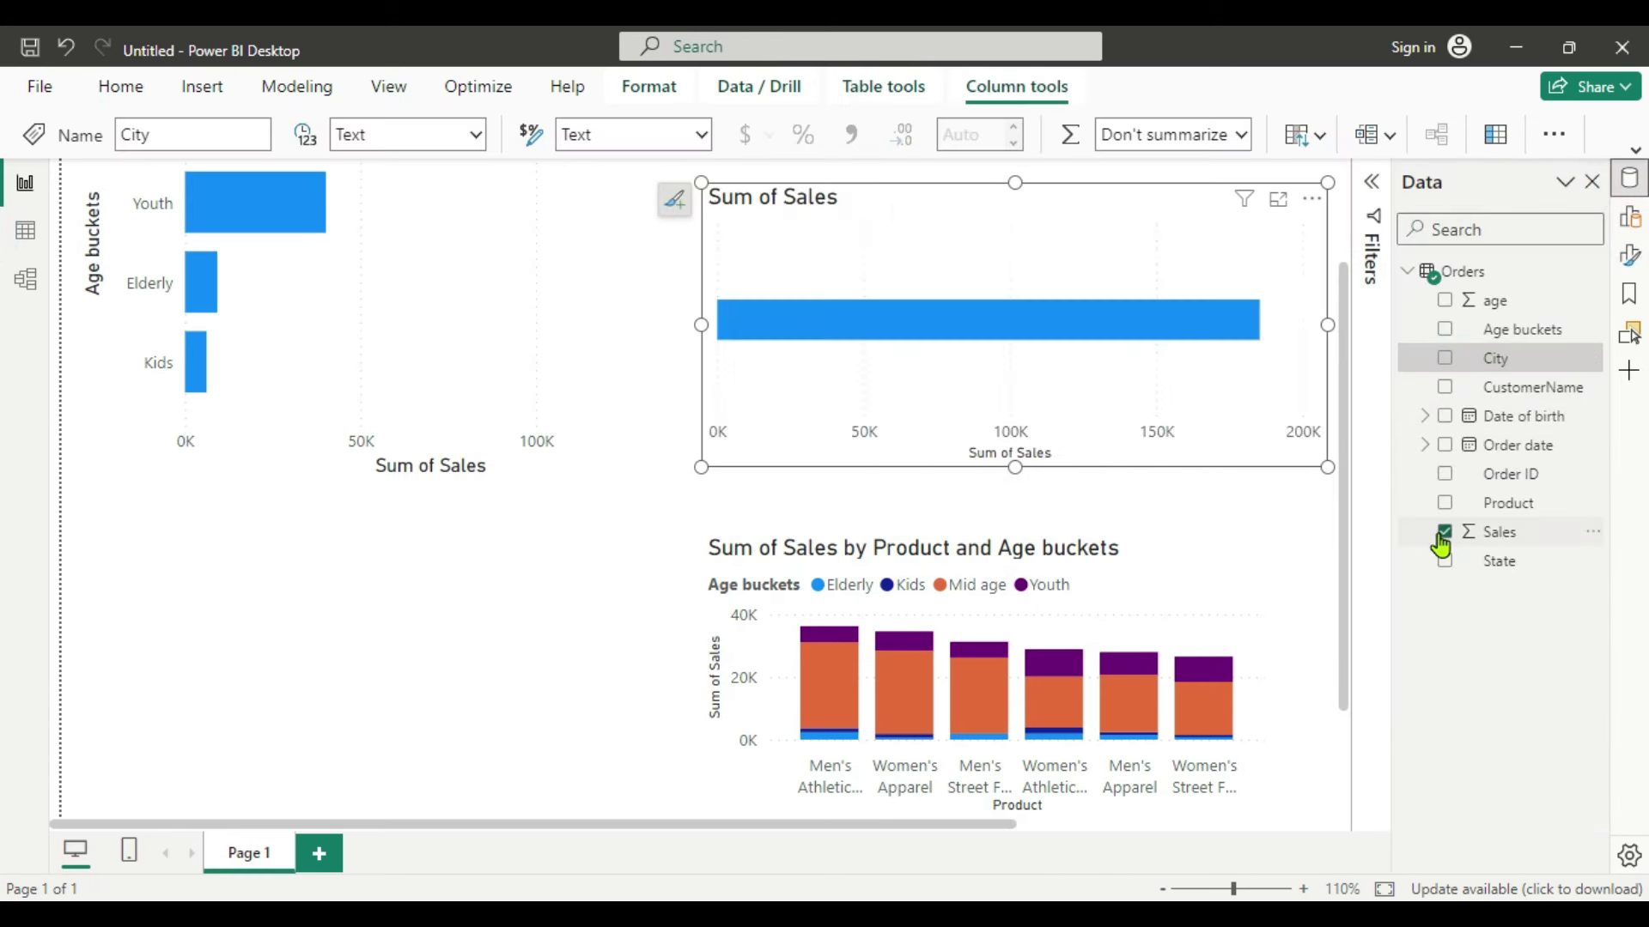
left_click(1446, 361)
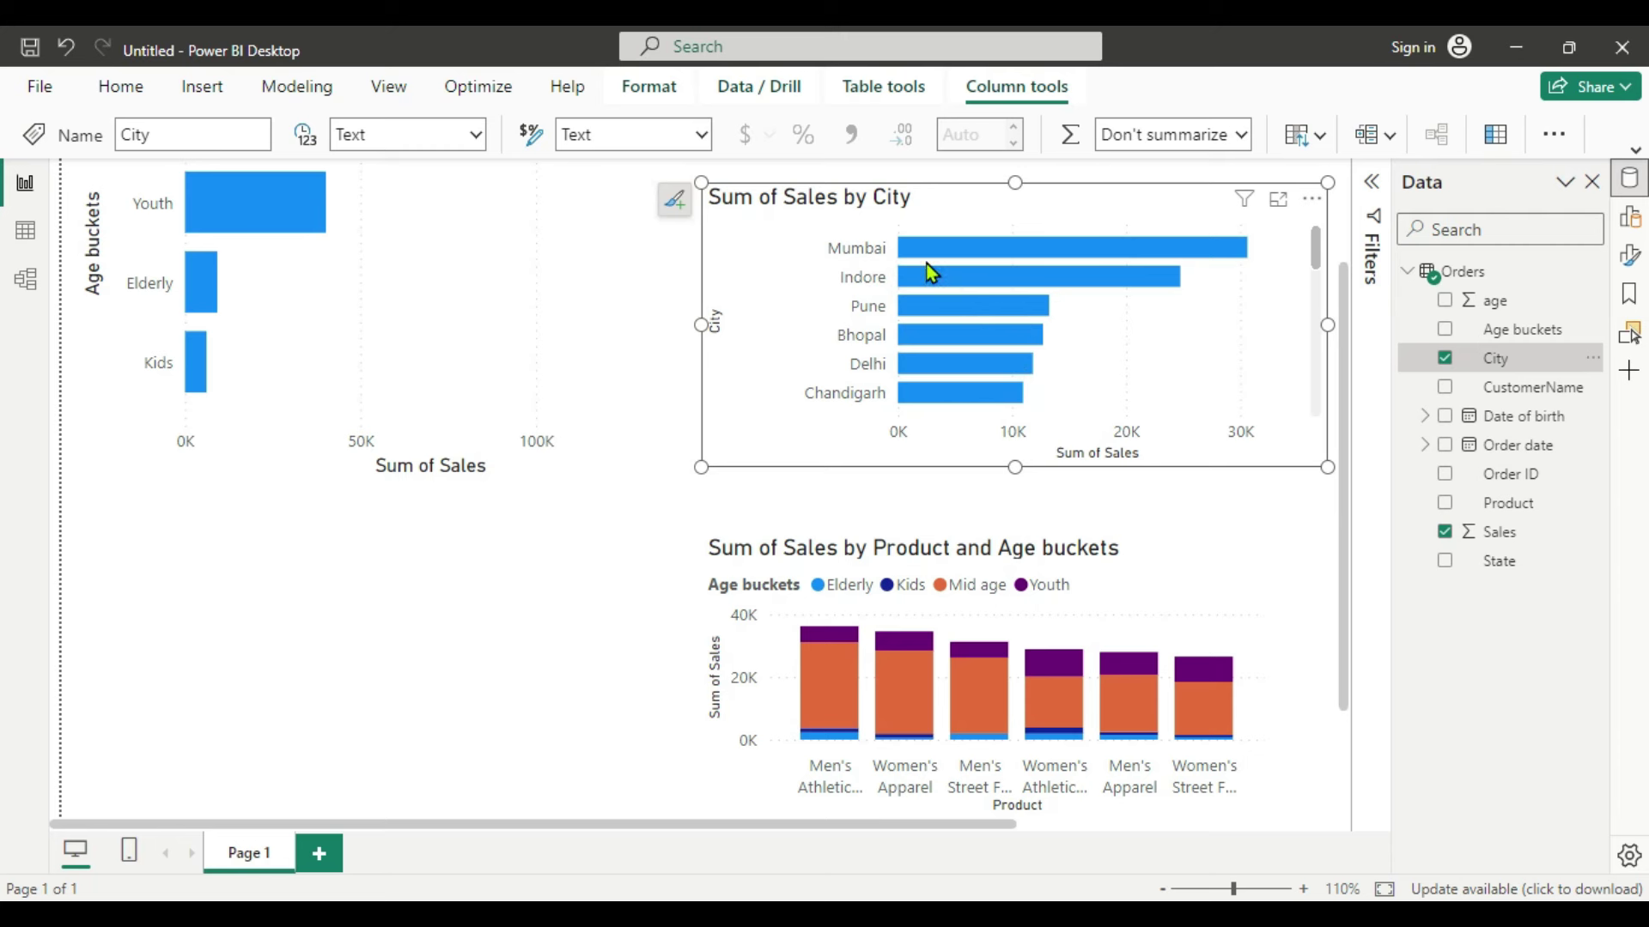
Step: Add Age buckets as the legend of the city sales chart and convert it to a stacked bar chart
left_click(1632, 225)
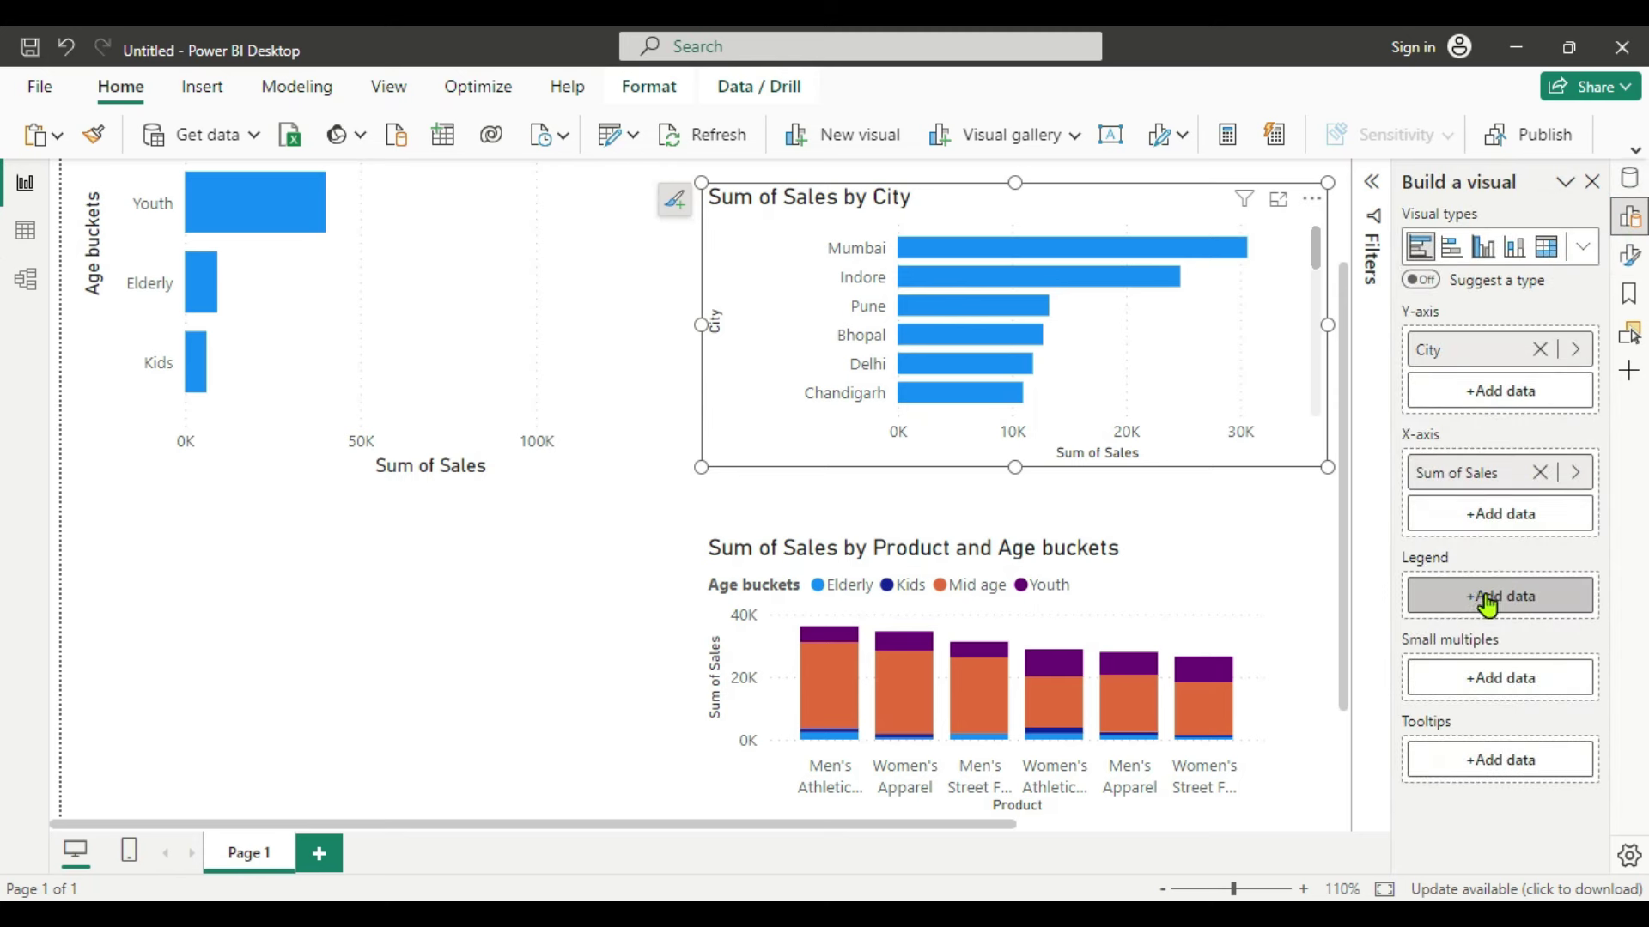
left_click(1488, 602)
left_click(1250, 220)
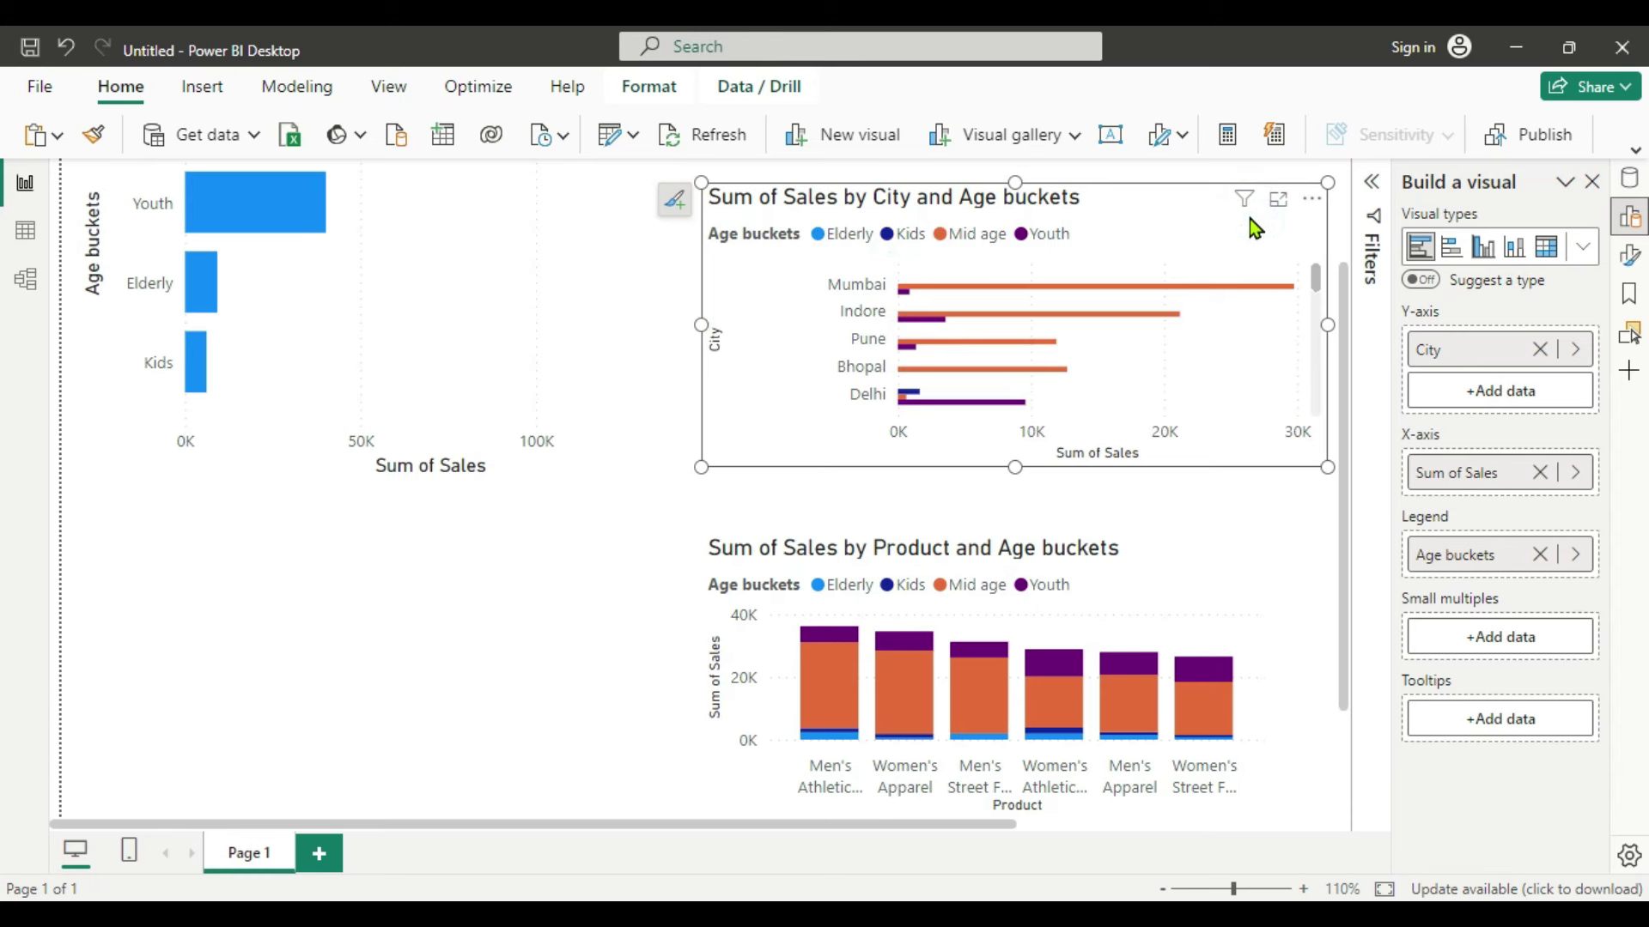
left_click(1450, 250)
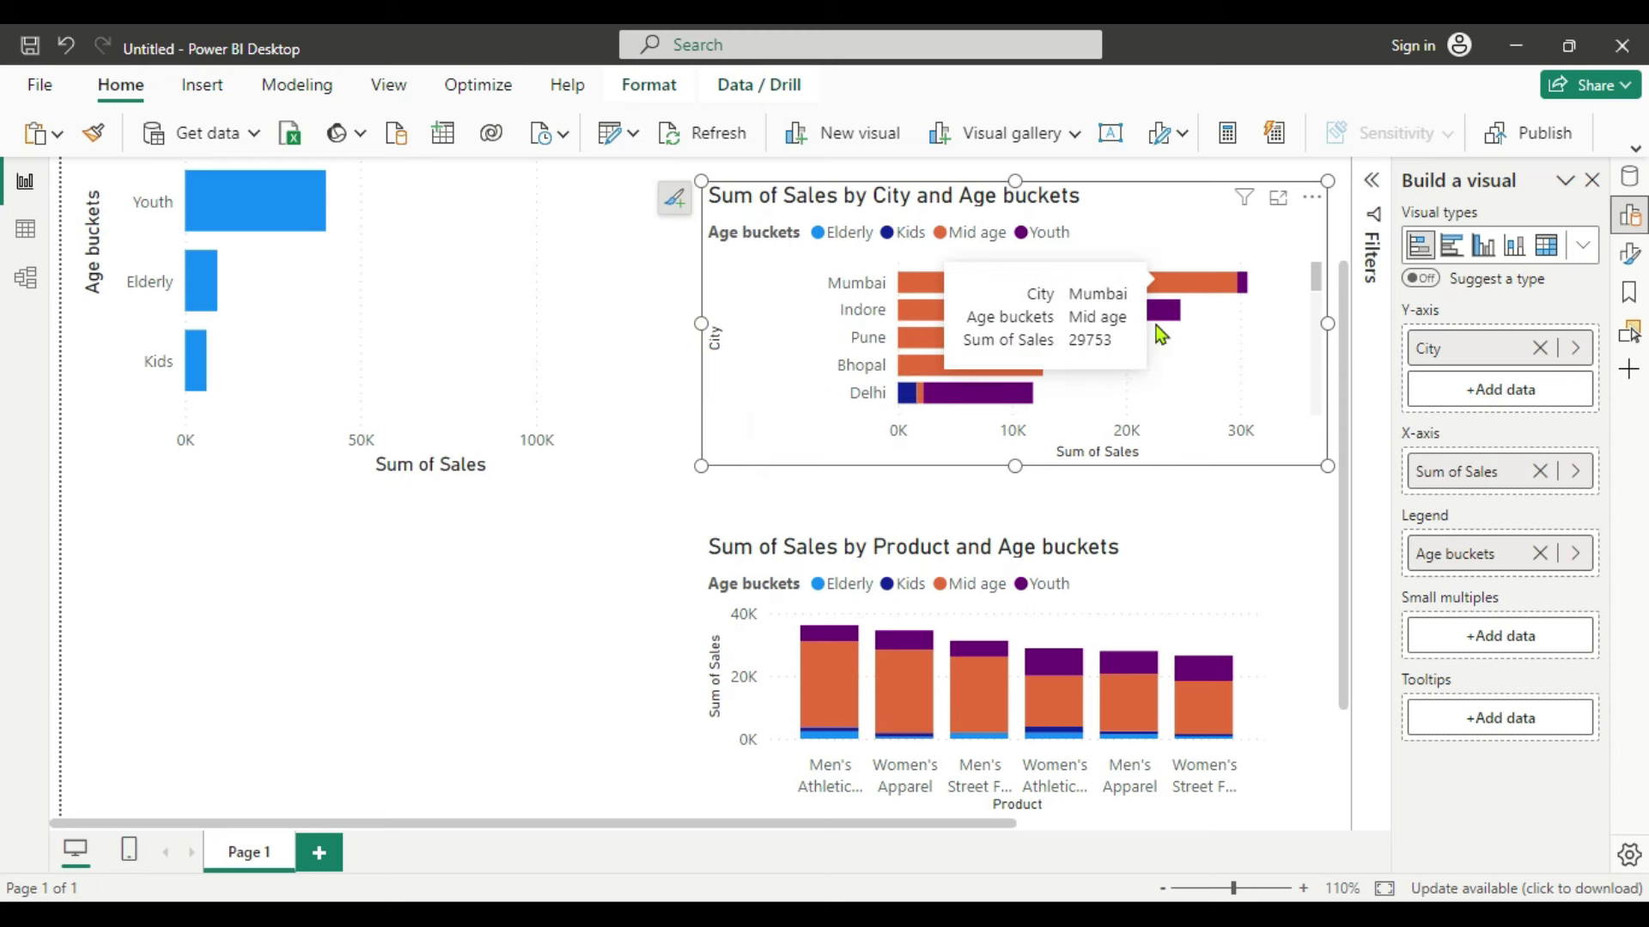
Step: Move the product sales chart beneath the age-bucket bar chart and stretch the city sales chart downward into the freed space
left_click_drag(1153, 576, 504, 600)
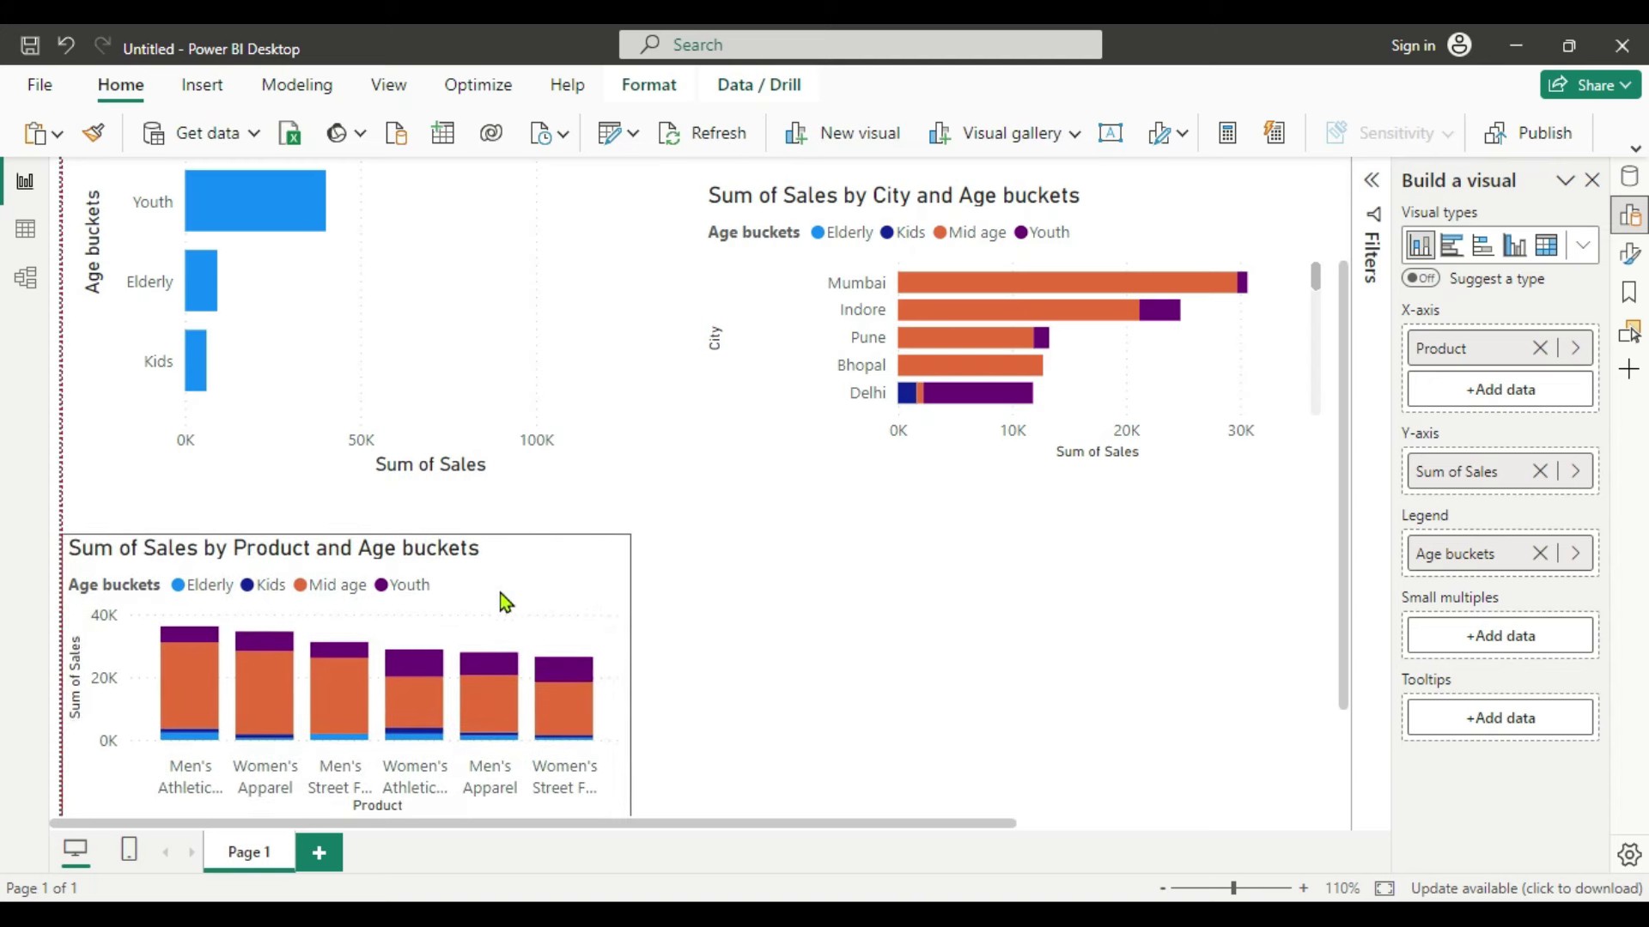
left_click(1208, 353)
left_click_drag(1017, 466, 1079, 851)
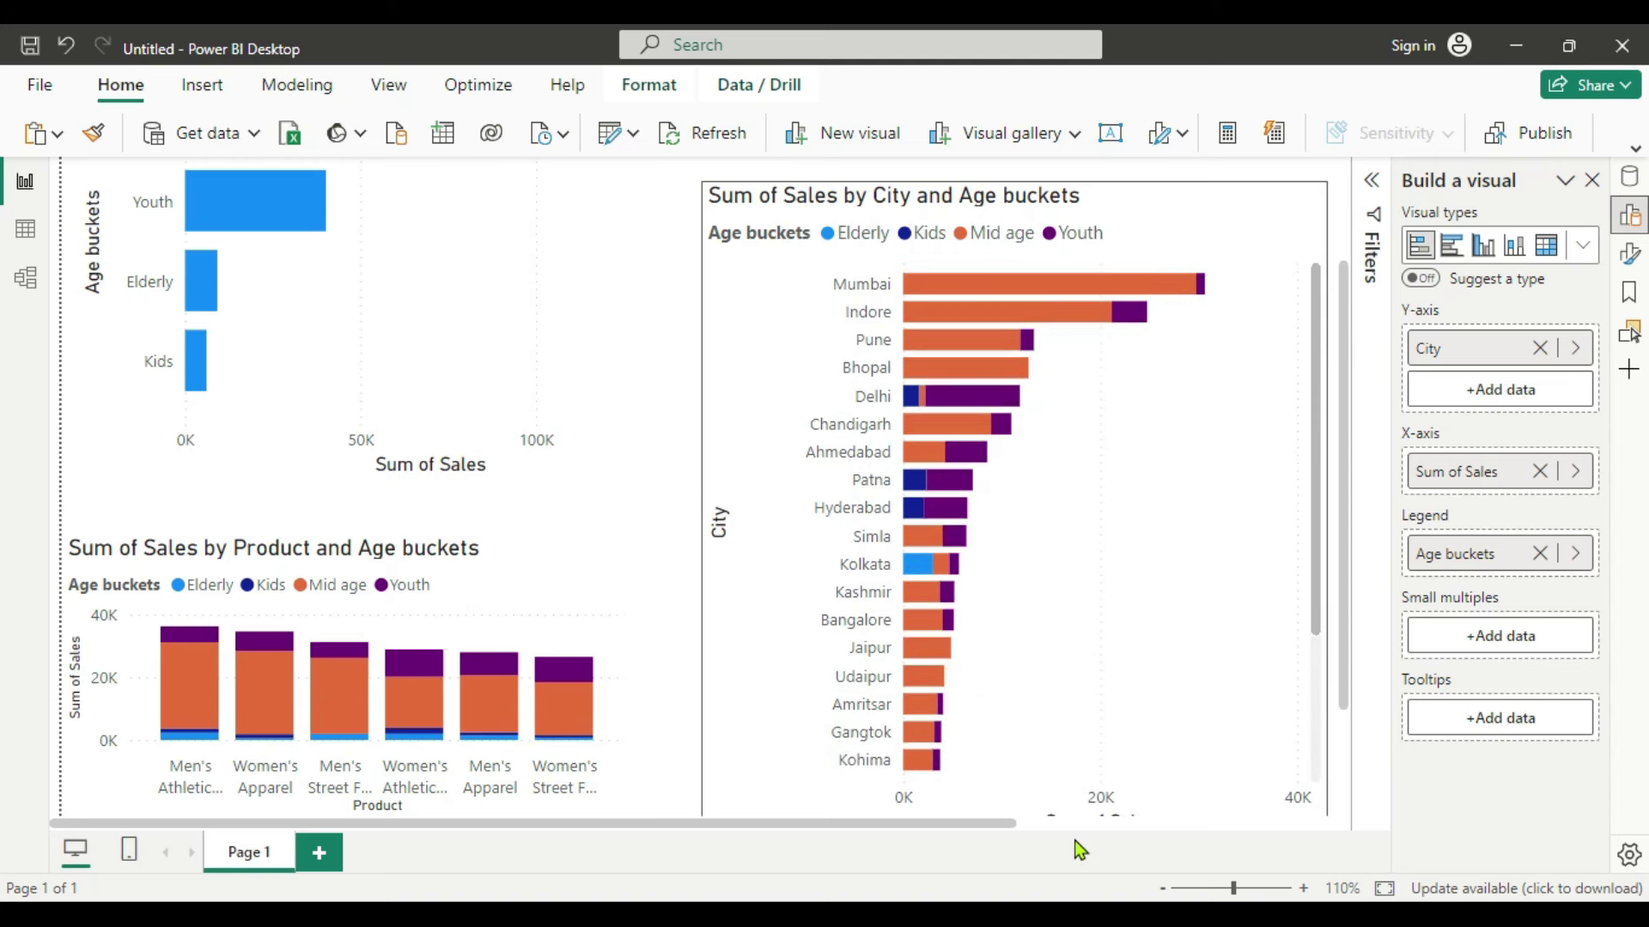
scroll(1097, 470, "down", 2)
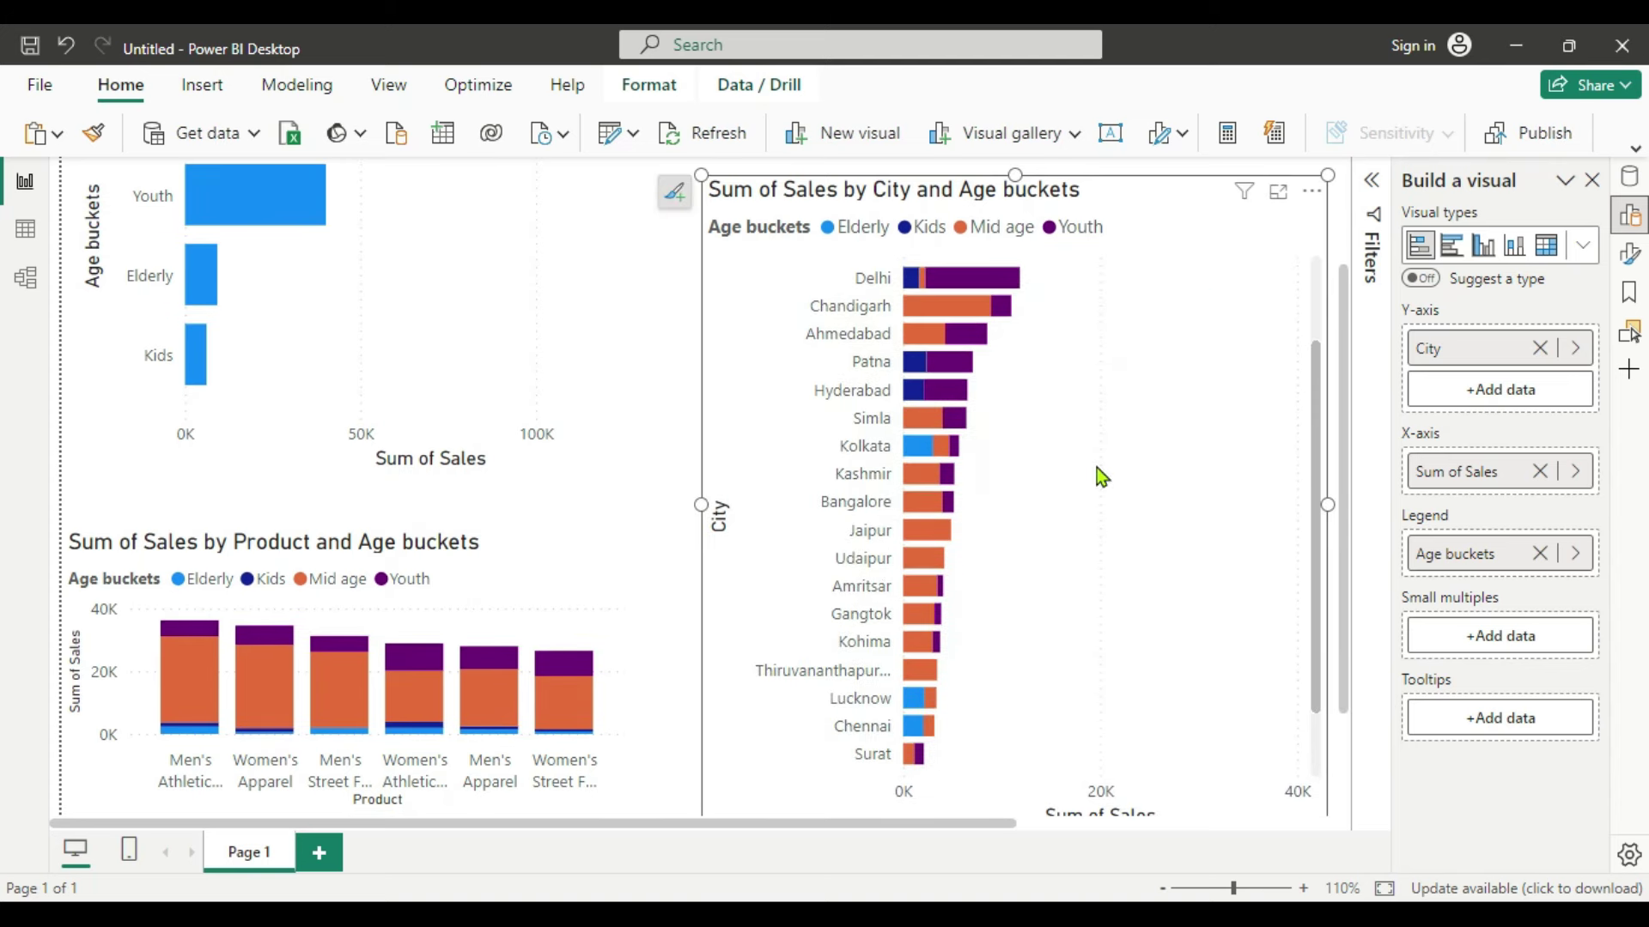
scroll(1102, 478, "up", 2)
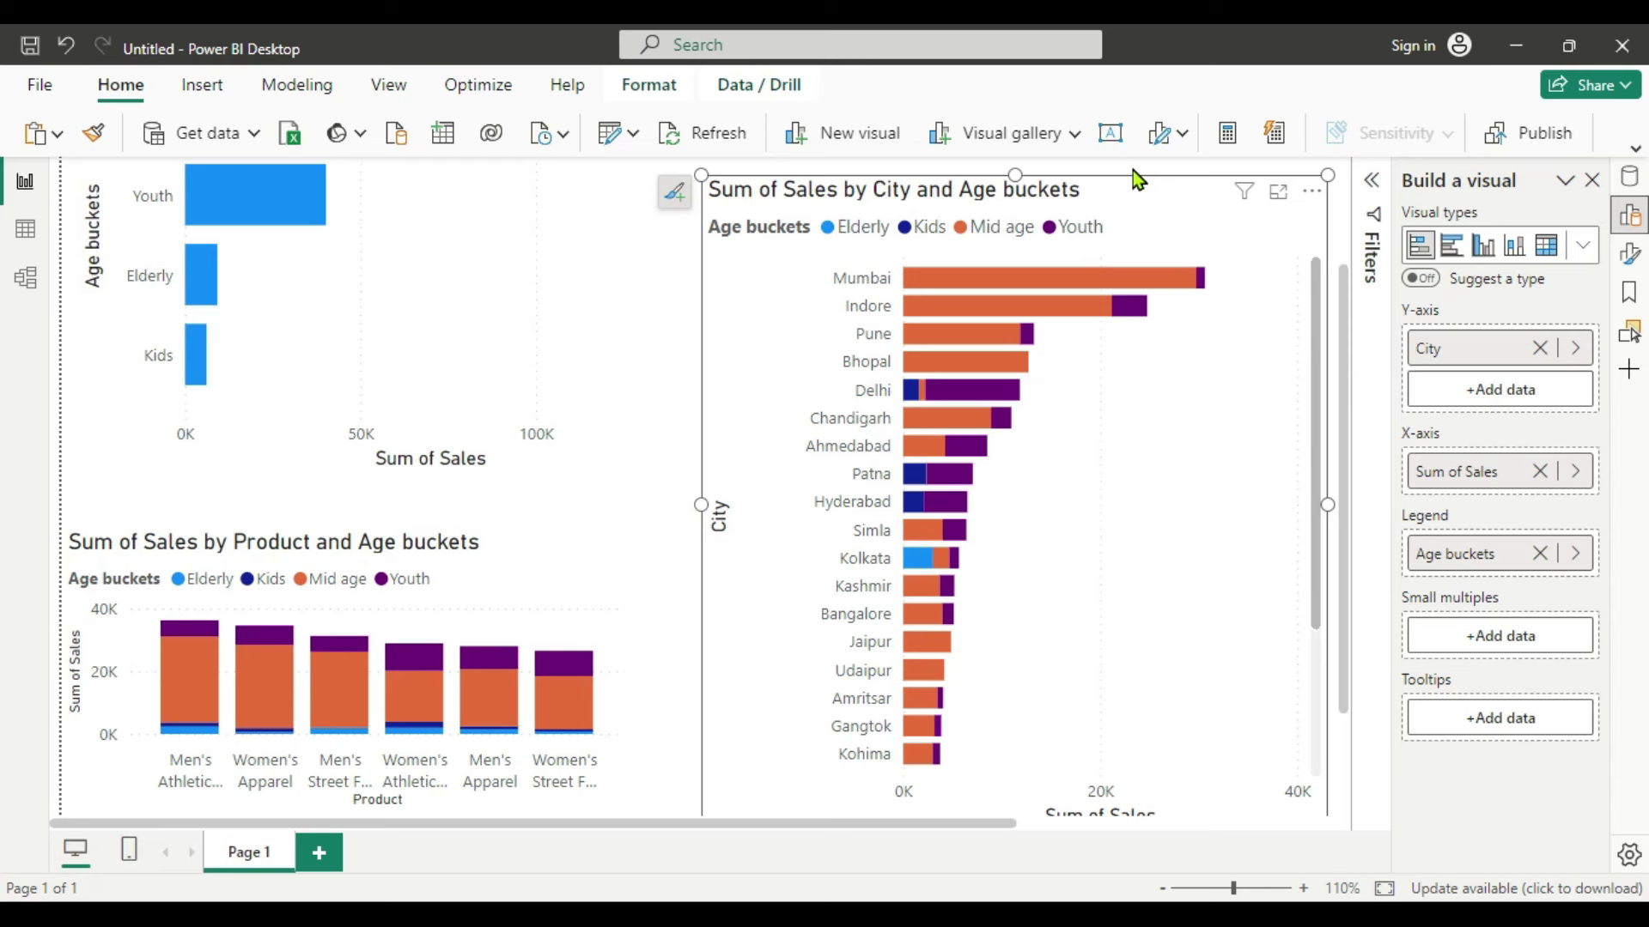